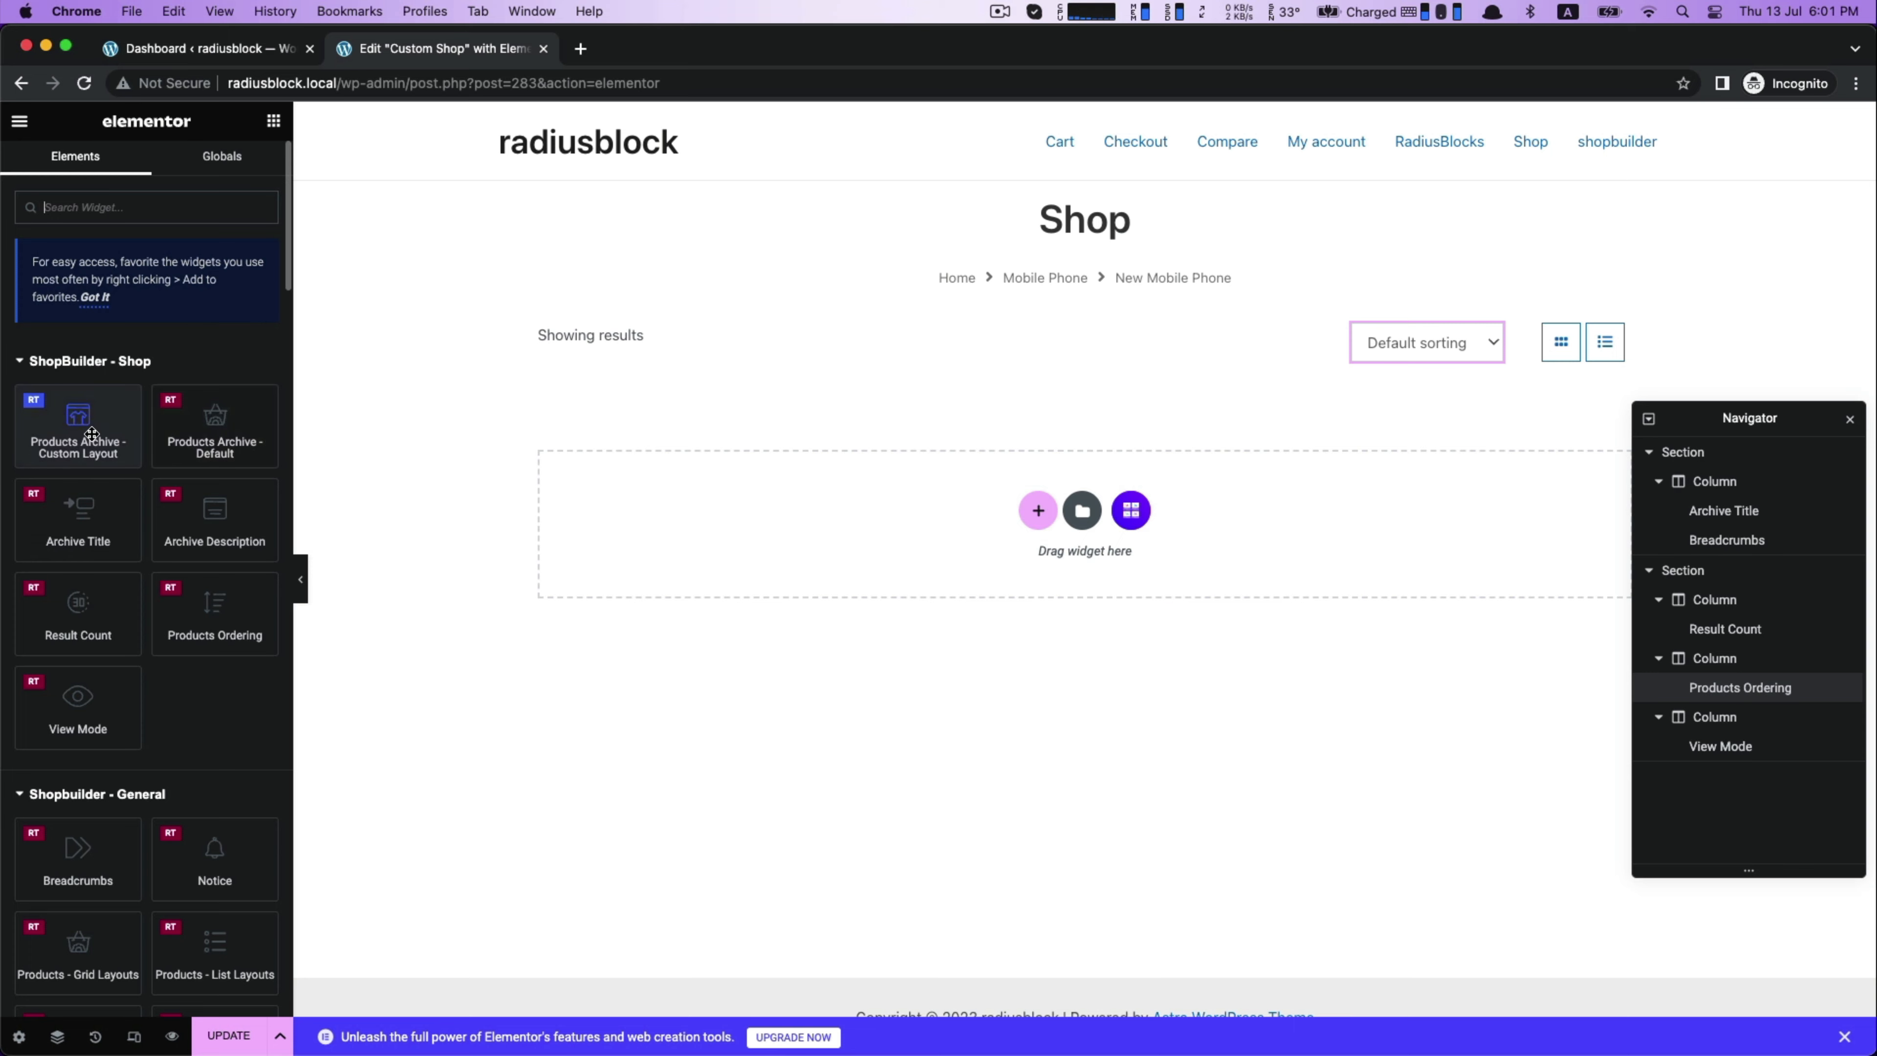
# Add the Products Archive - Custom Layout widget to the empty area below the product sorting row.
pyautogui.moveTo(90, 434); pyautogui.dragTo(888, 537)
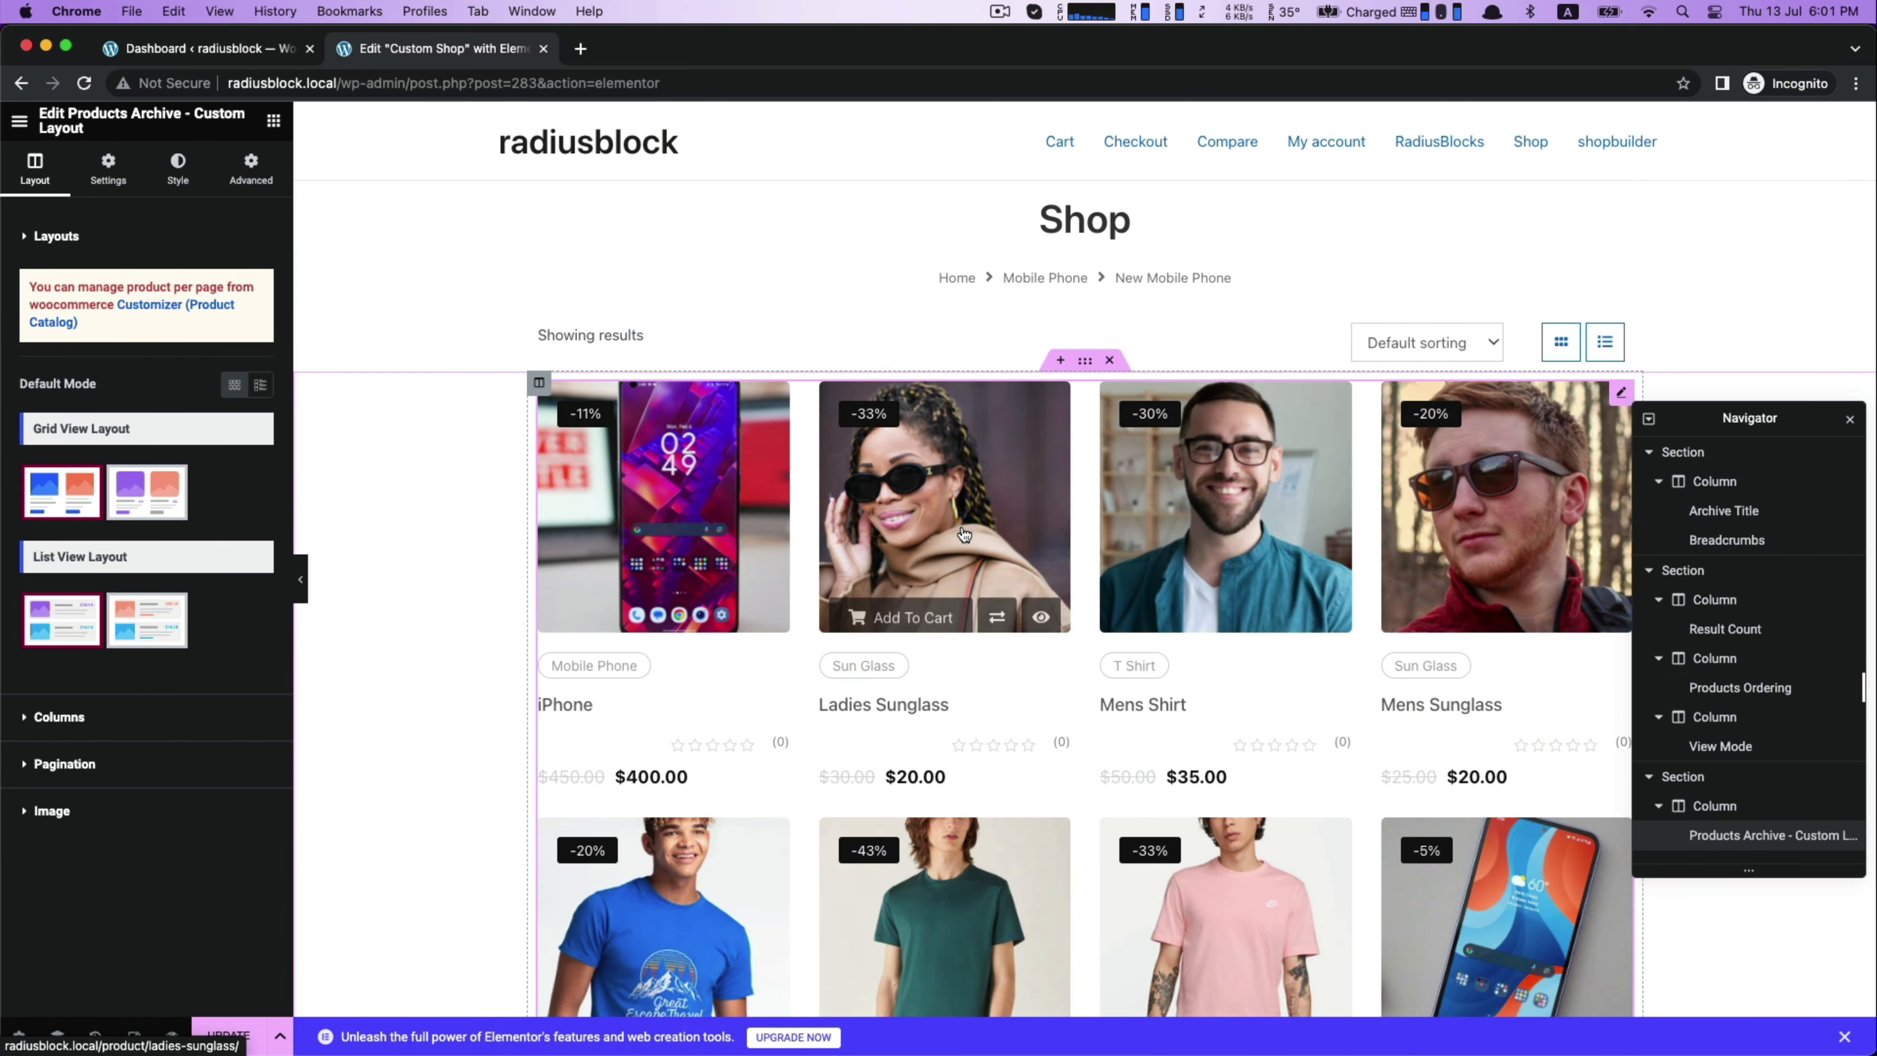
pyautogui.scroll(-5, 960, 529)
pyautogui.scroll(5, 961, 523)
pyautogui.scroll(-1, 1182, 369)
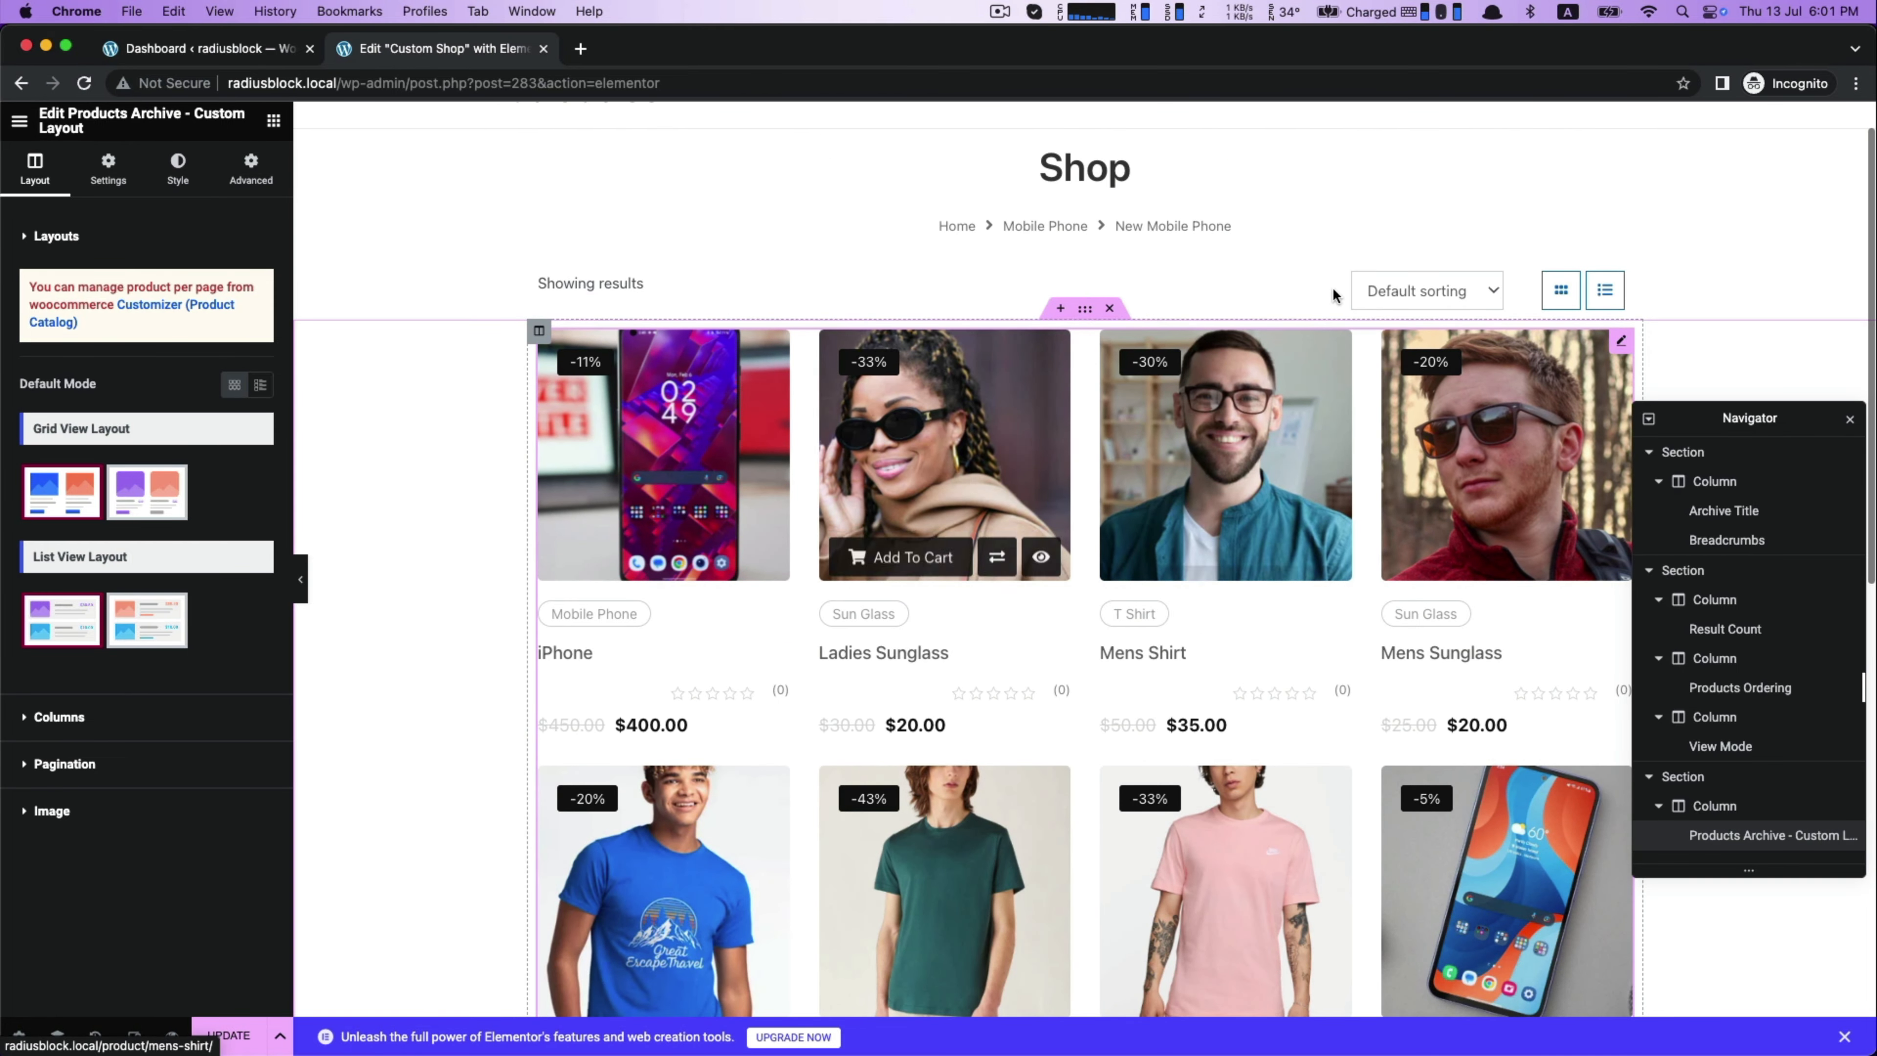
# Set the padding of the section holding the product archive to 60 px on all sides.
pyautogui.click(1083, 312)
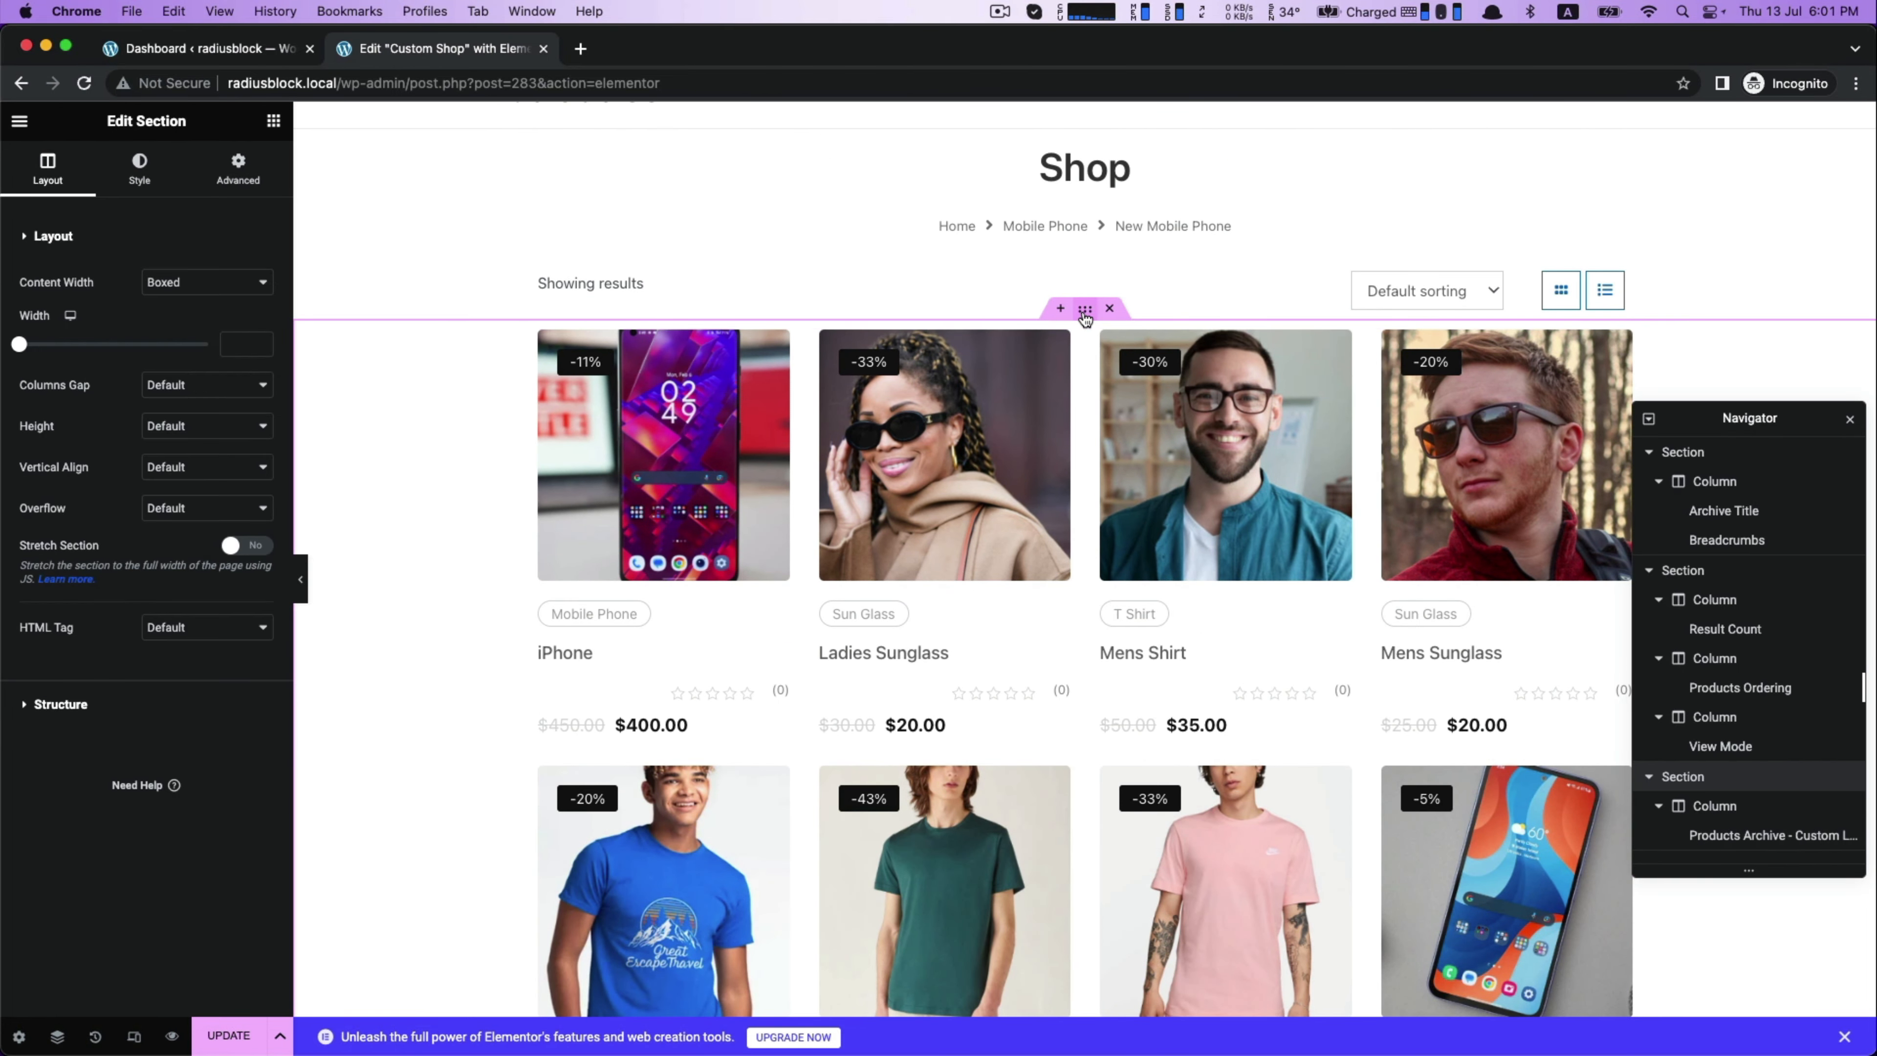
pyautogui.click(273, 123)
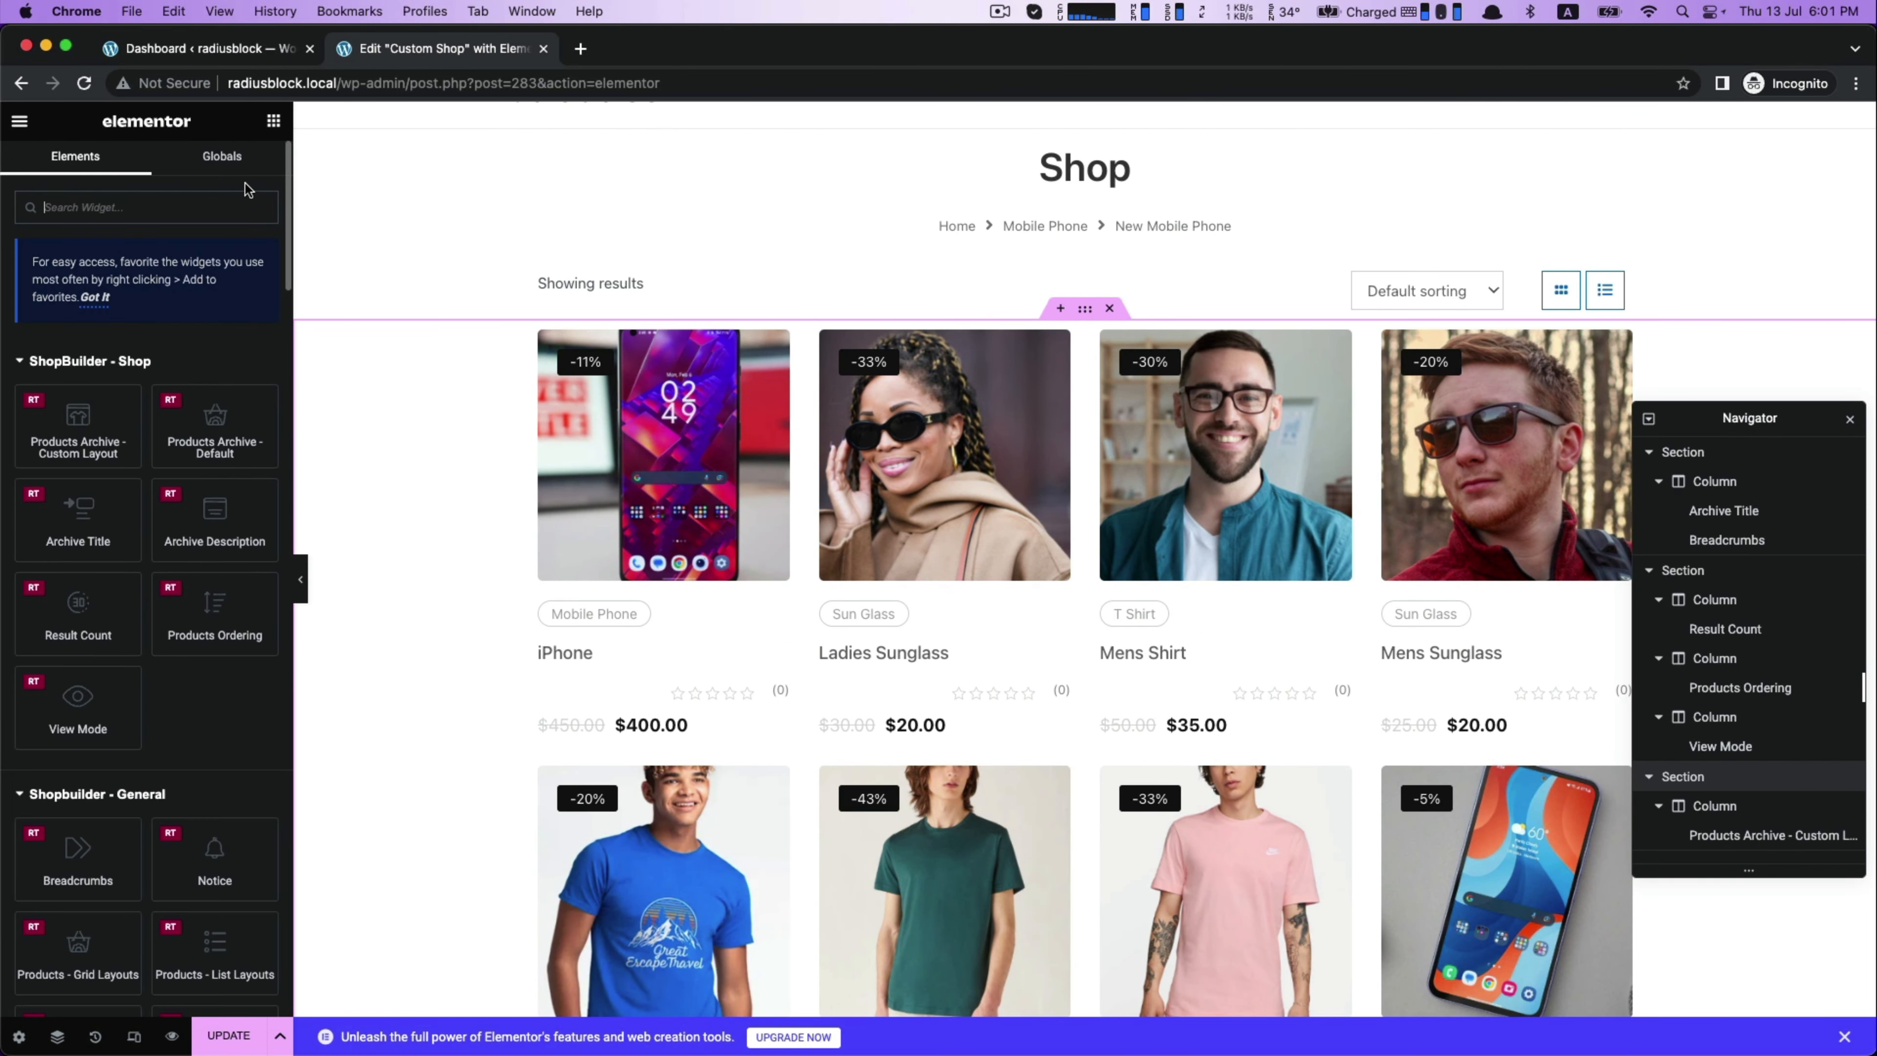
pyautogui.click(1083, 308)
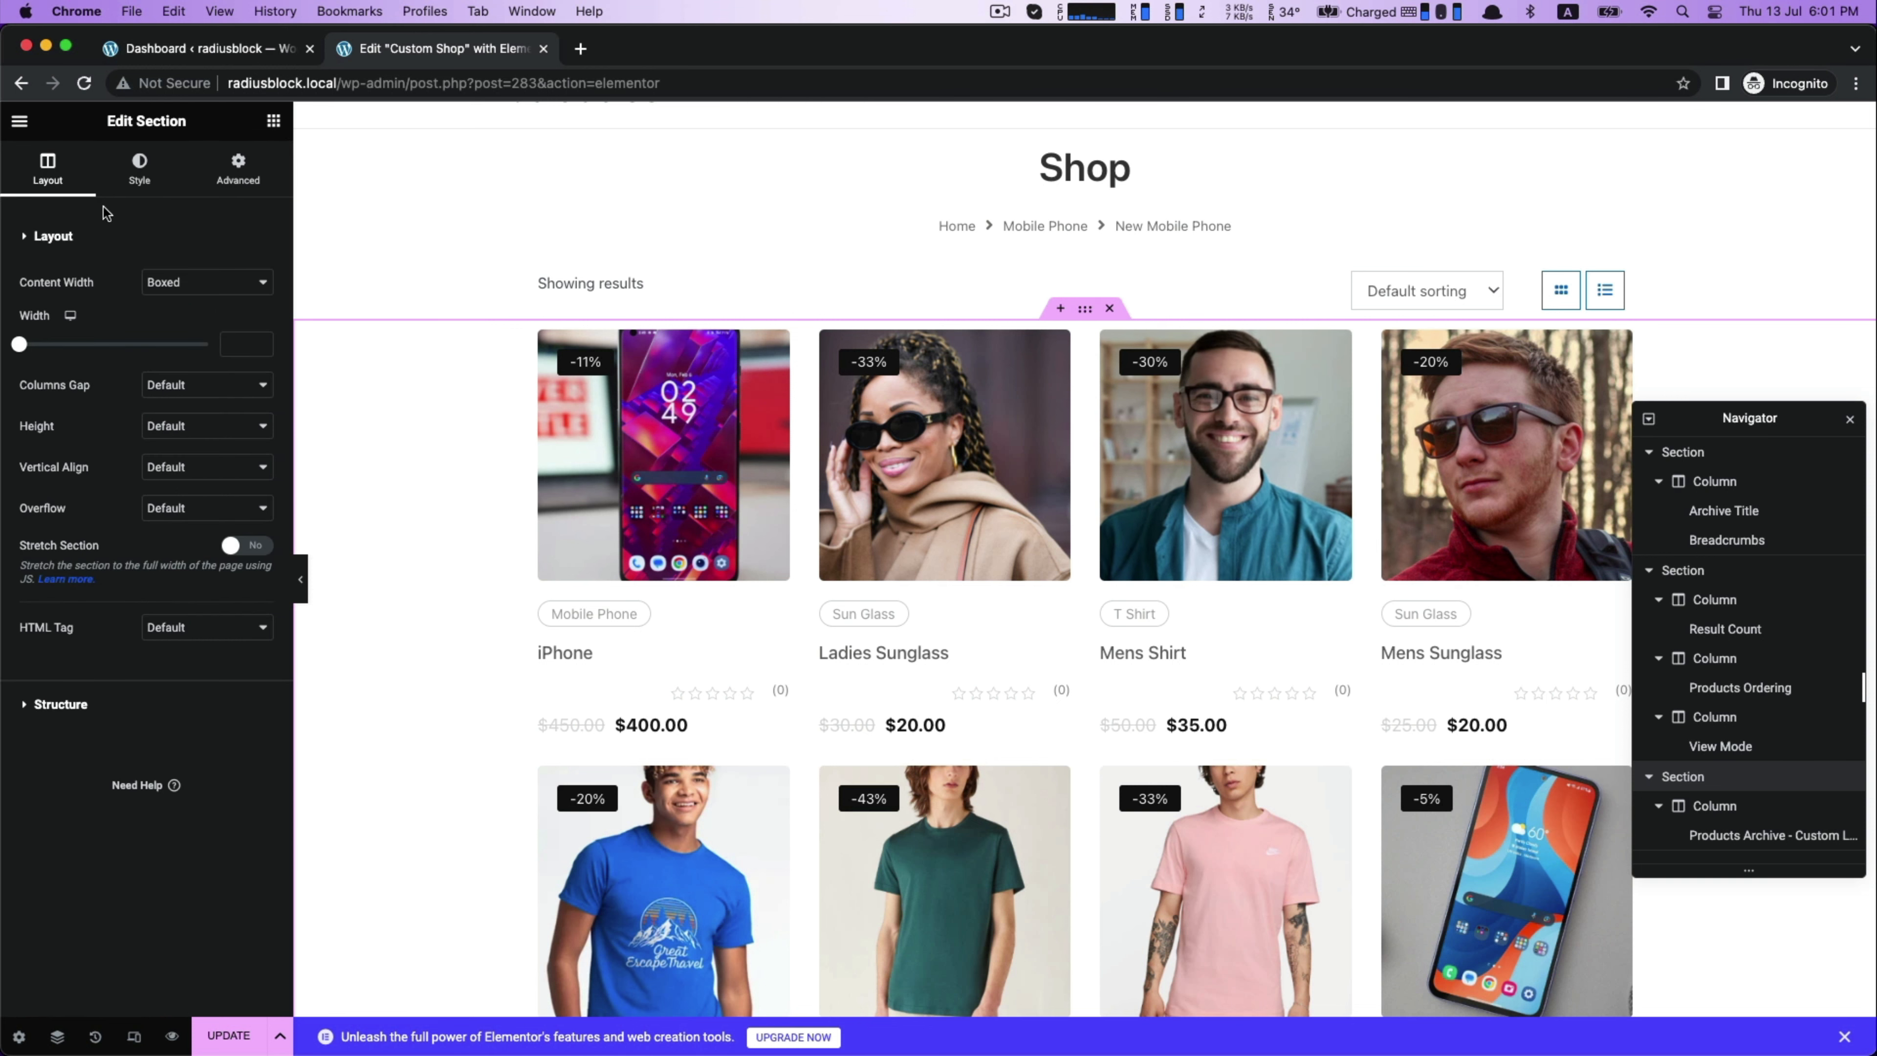
pyautogui.click(237, 181)
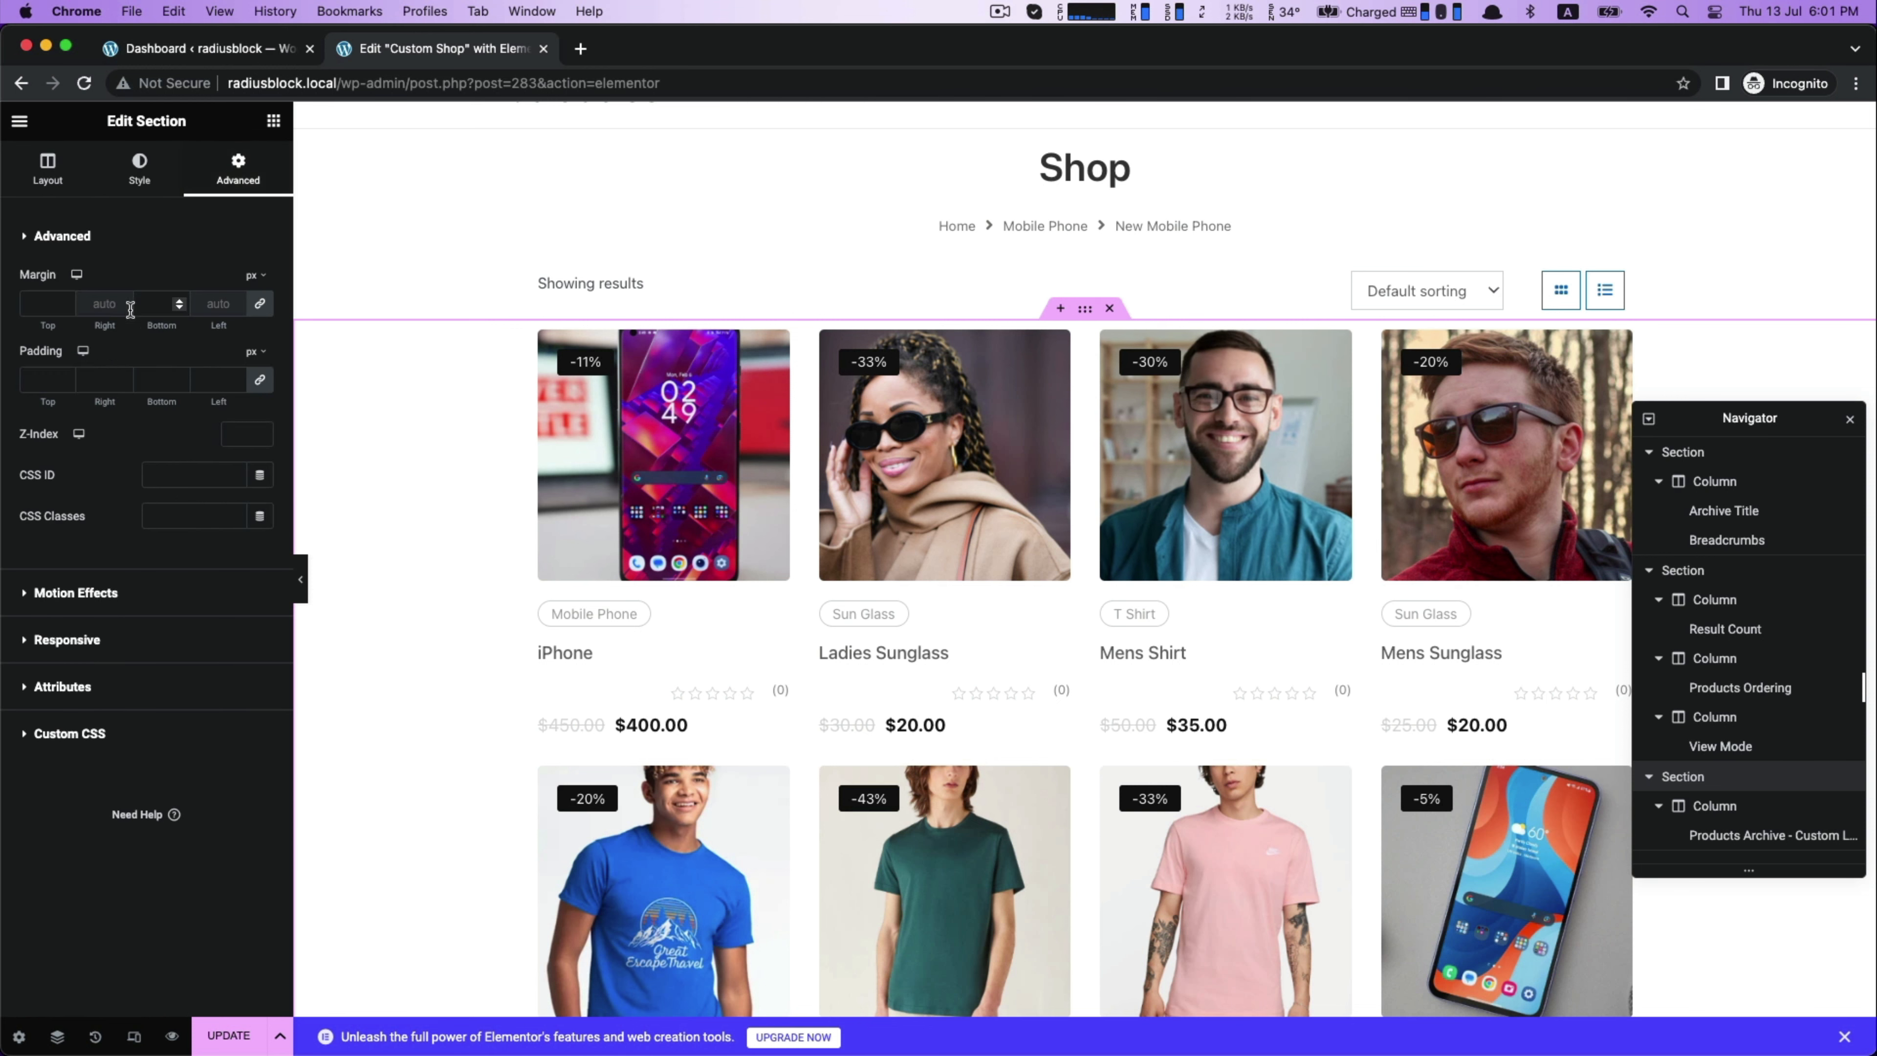
pyautogui.click(36, 379)
pyautogui.write('60')
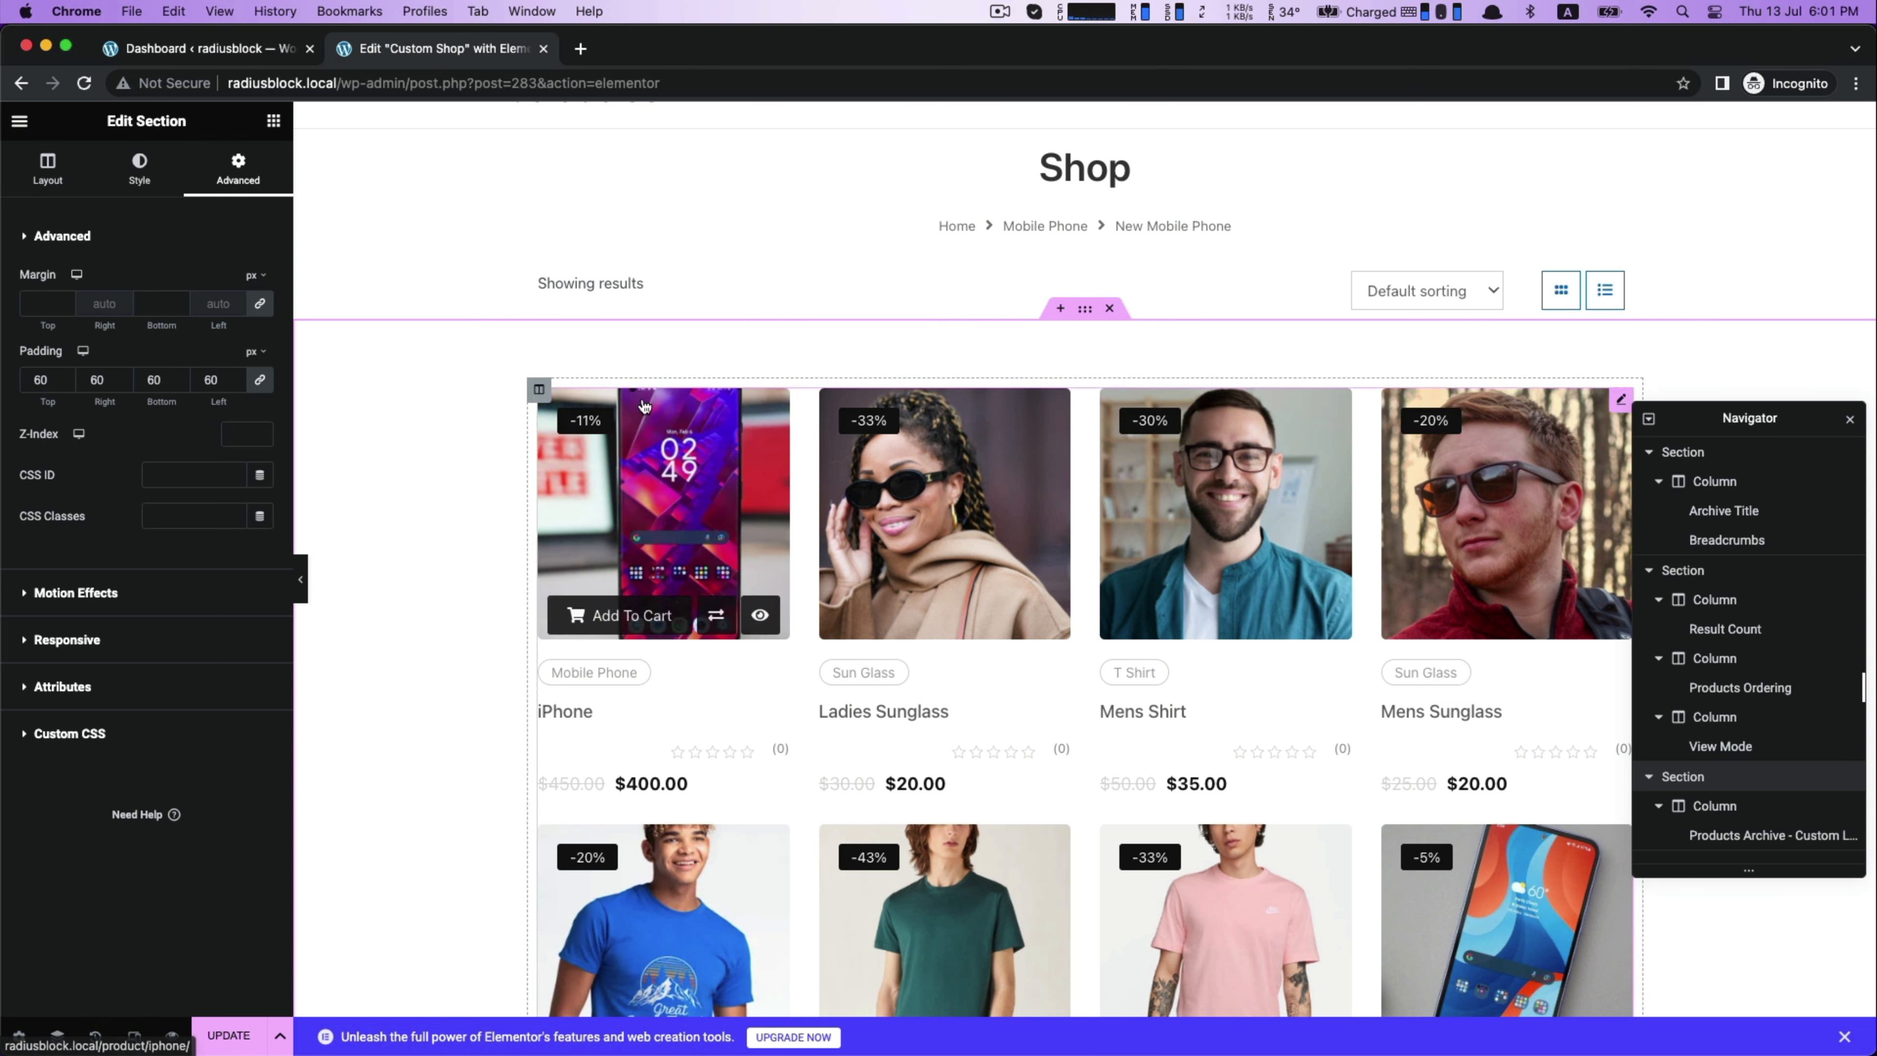
# Set the boxed content width of the product archive section to 1063.
pyautogui.click(66, 169)
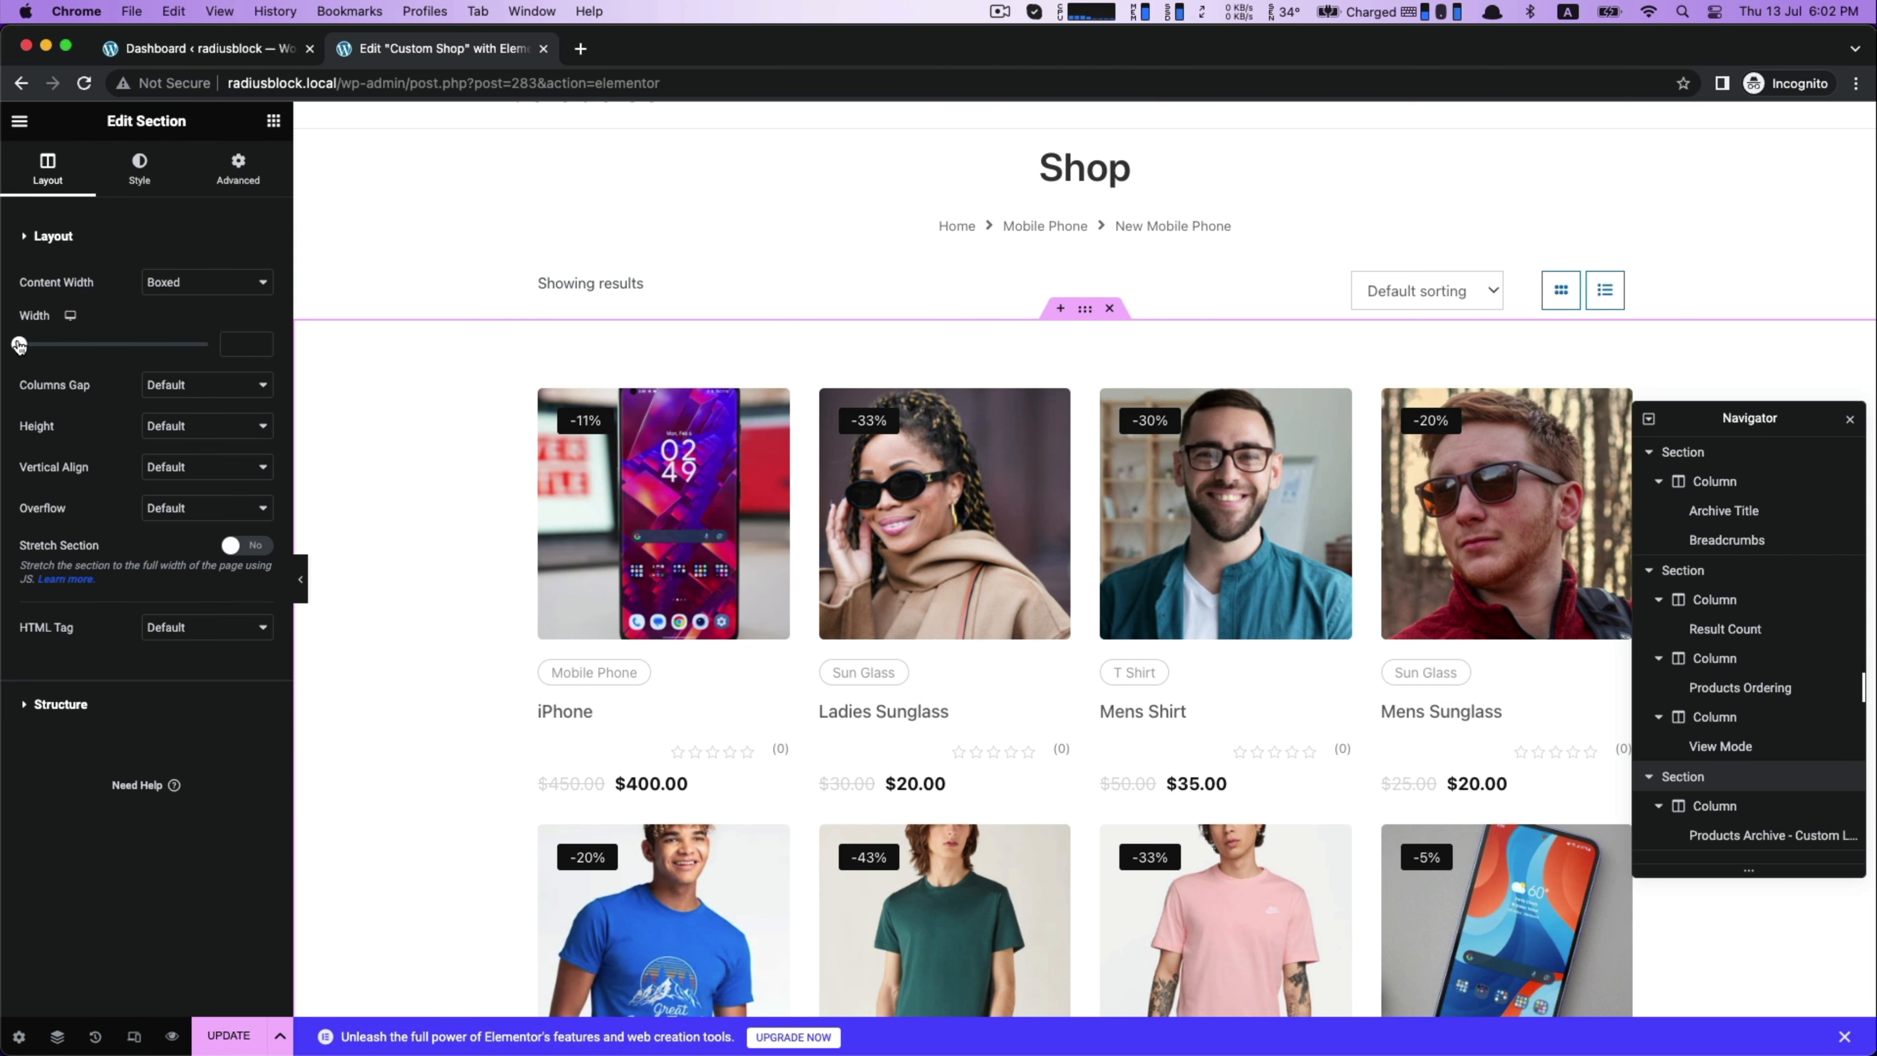
pyautogui.moveTo(18, 345); pyautogui.dragTo(115, 356)
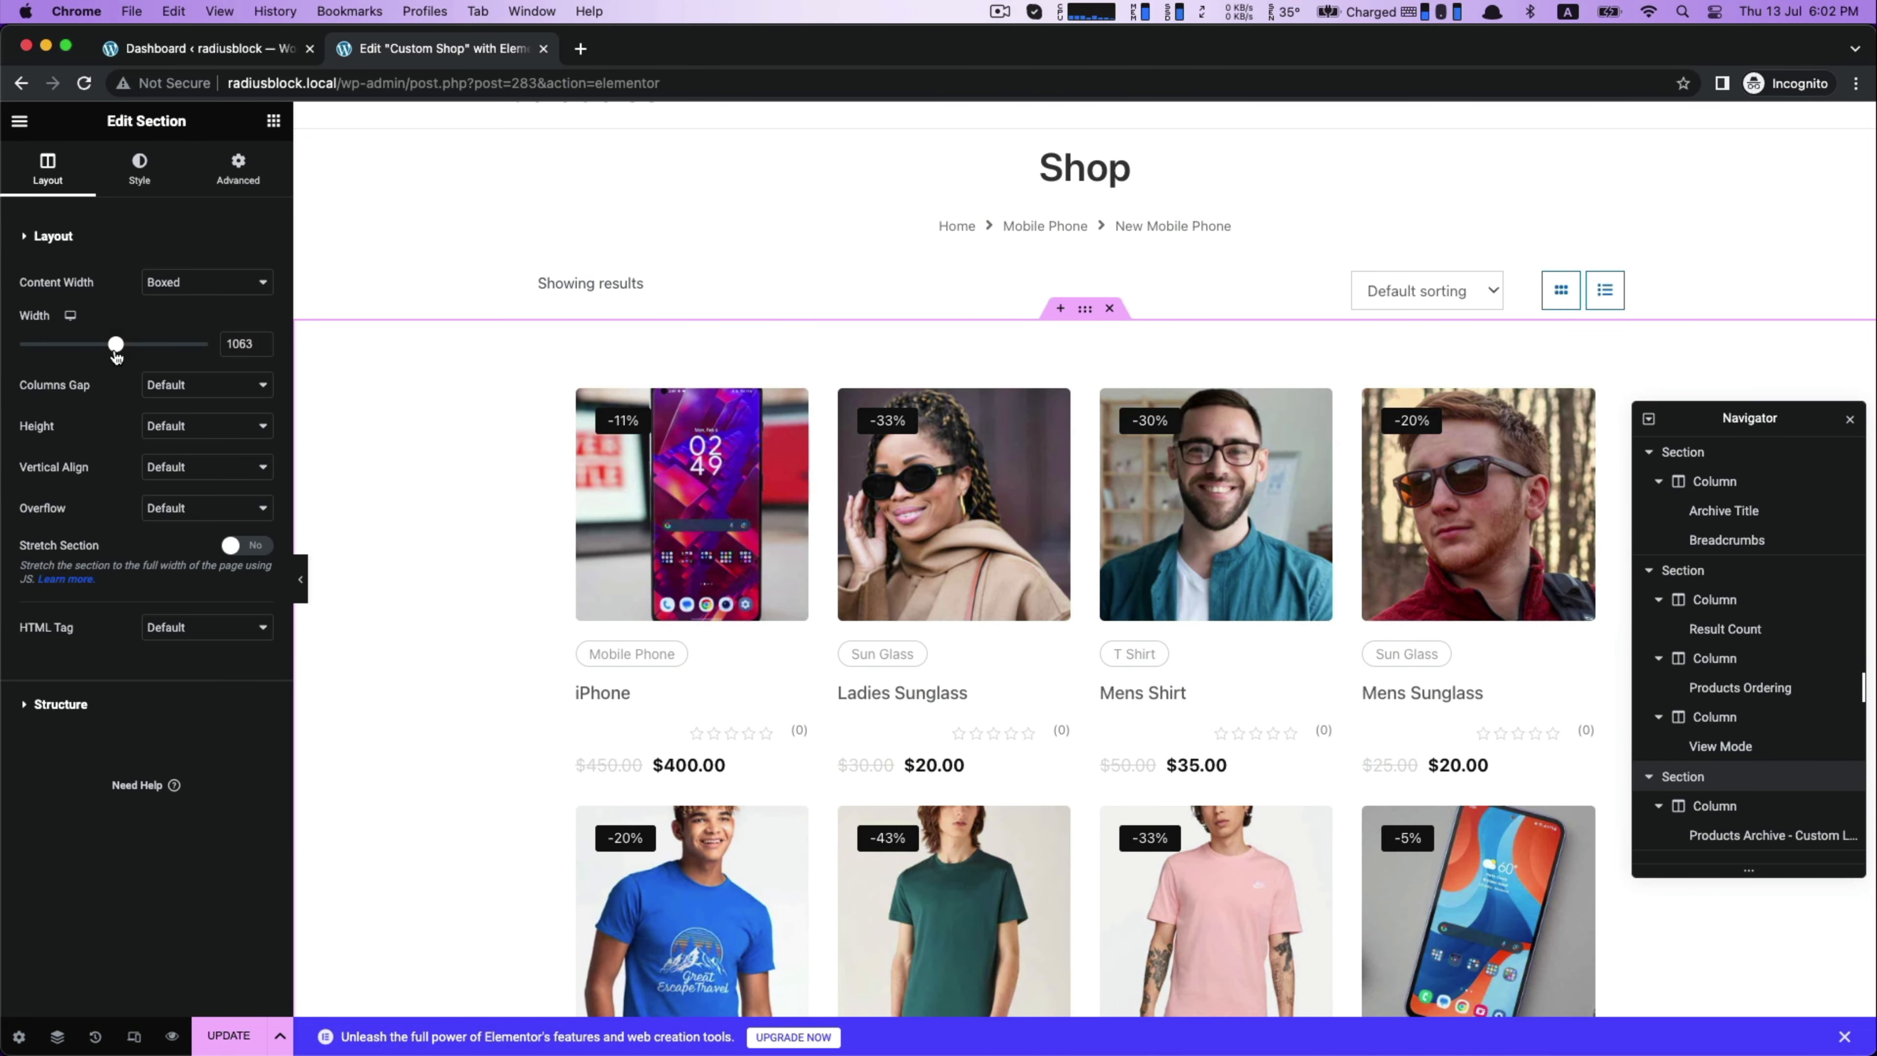
pyautogui.click(274, 124)
pyautogui.click(1085, 310)
# Set the Products Archive widget's grid gap to 31 px and its elements alignment to left, trying center and right first.
pyautogui.click(1064, 464)
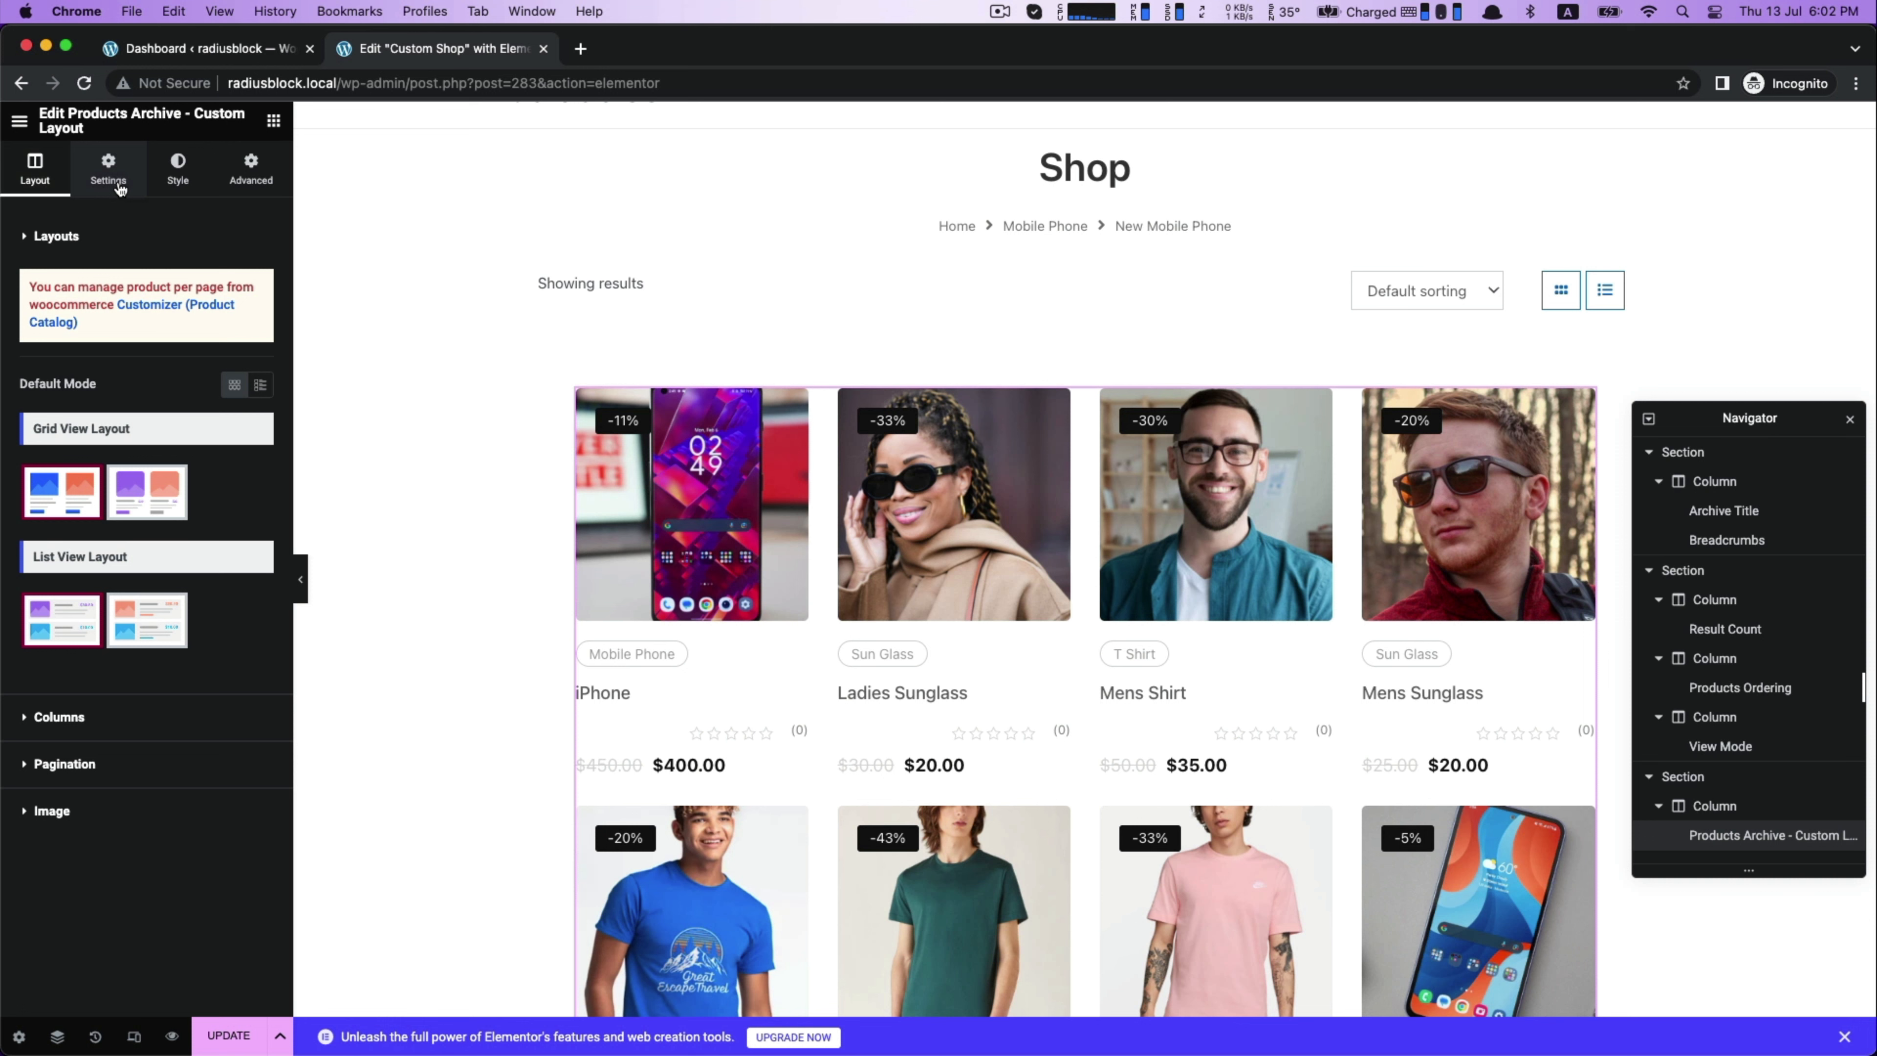
pyautogui.click(57, 721)
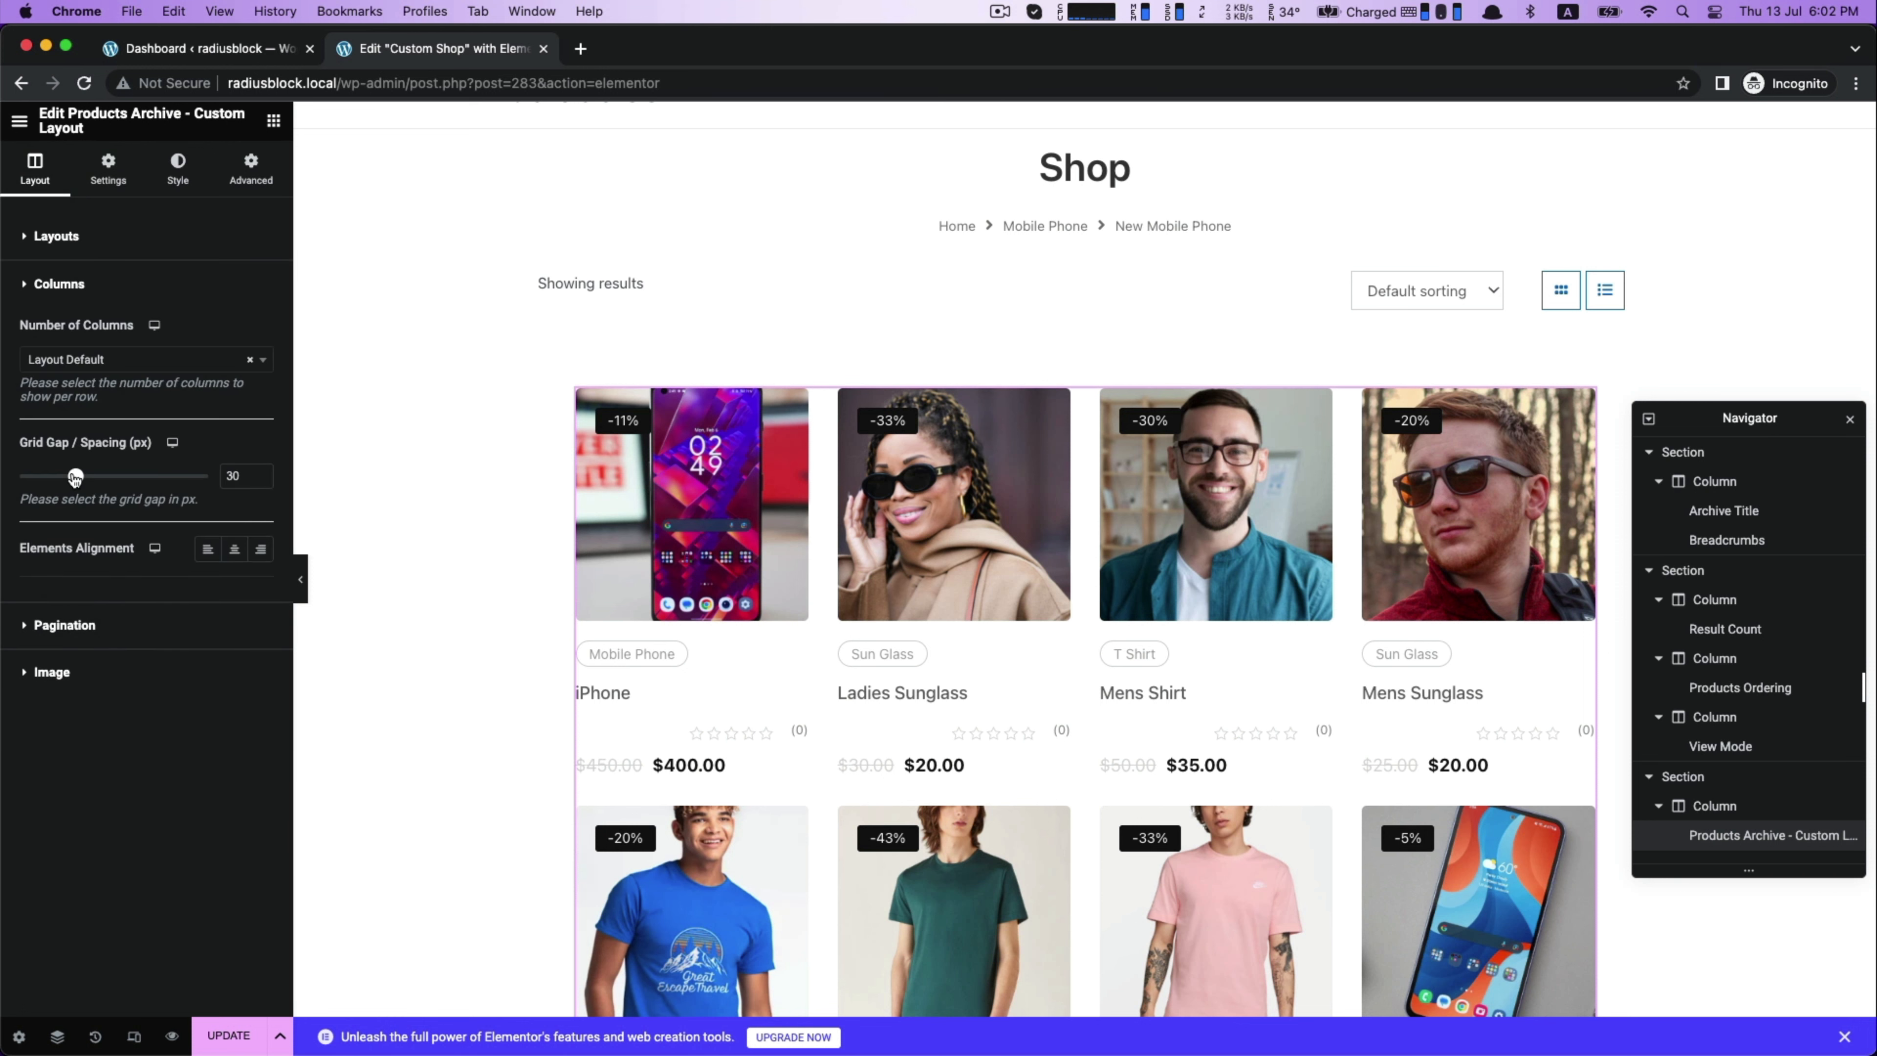
pyautogui.moveTo(75, 478); pyautogui.dragTo(77, 483)
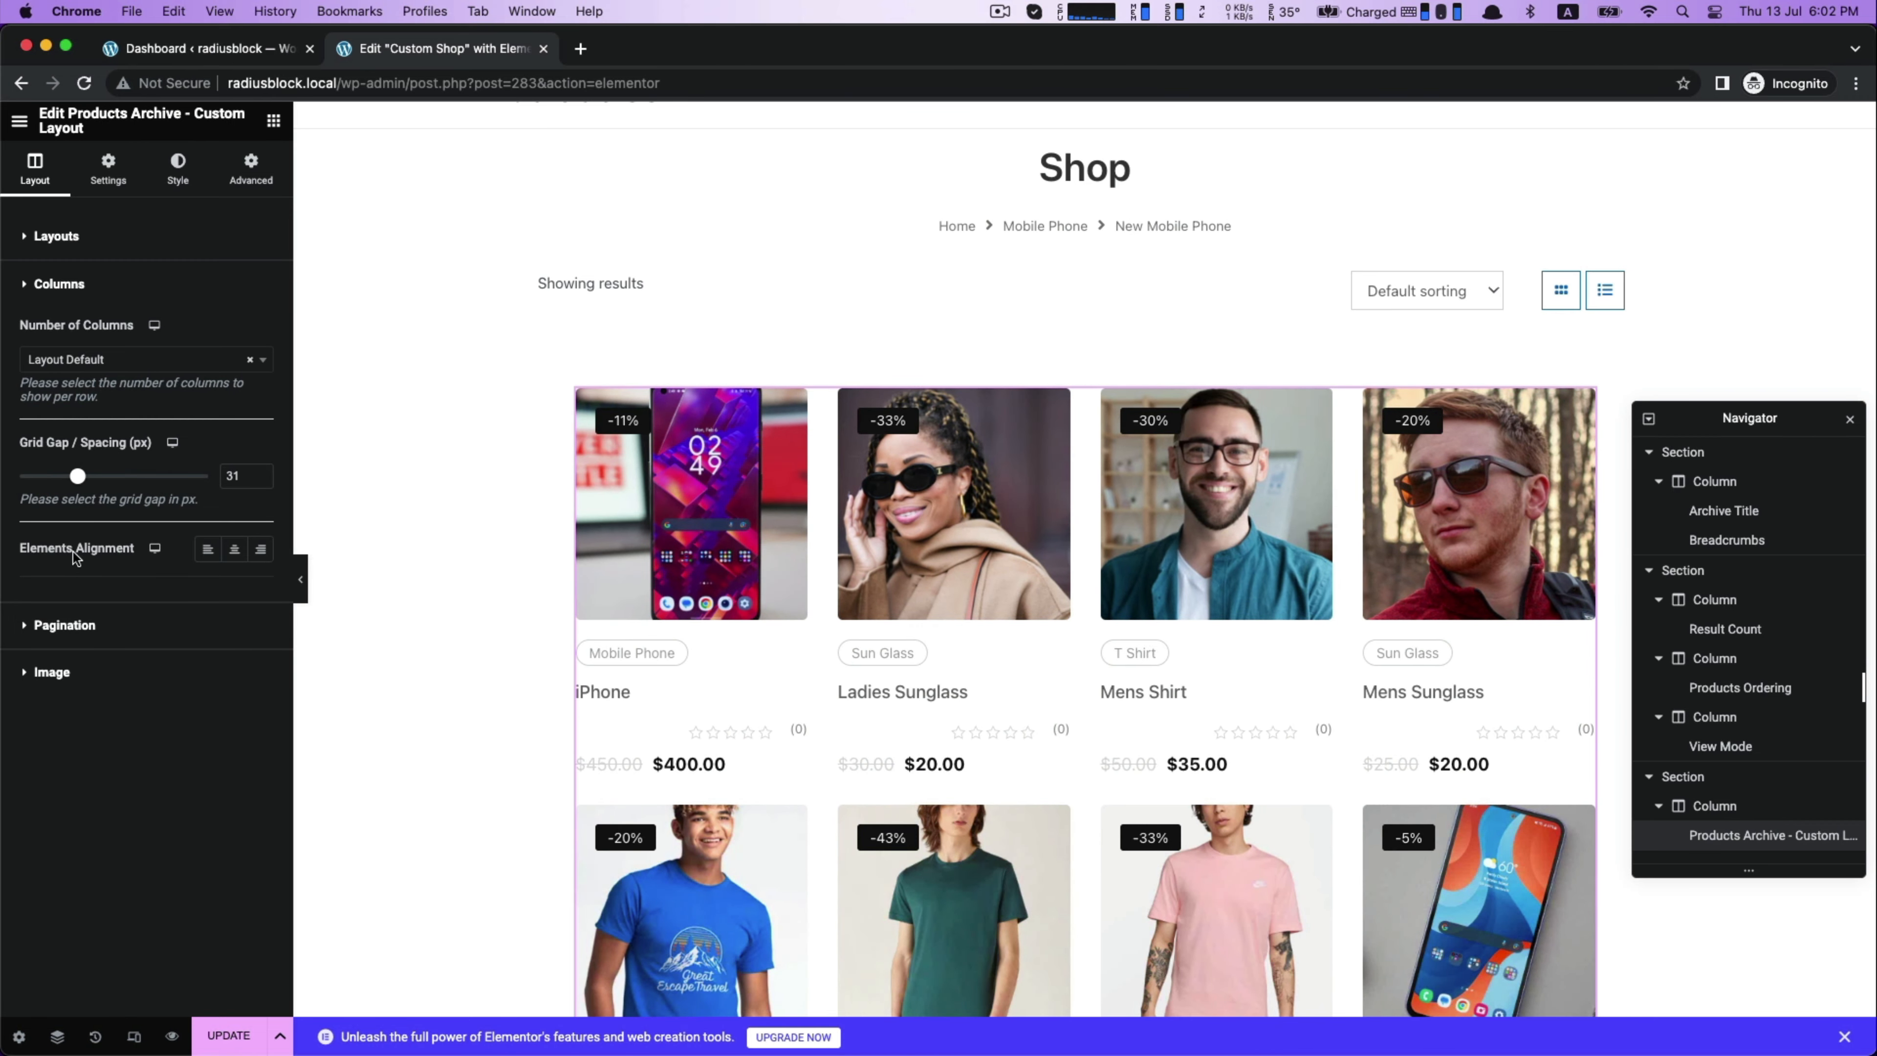
pyautogui.click(234, 550)
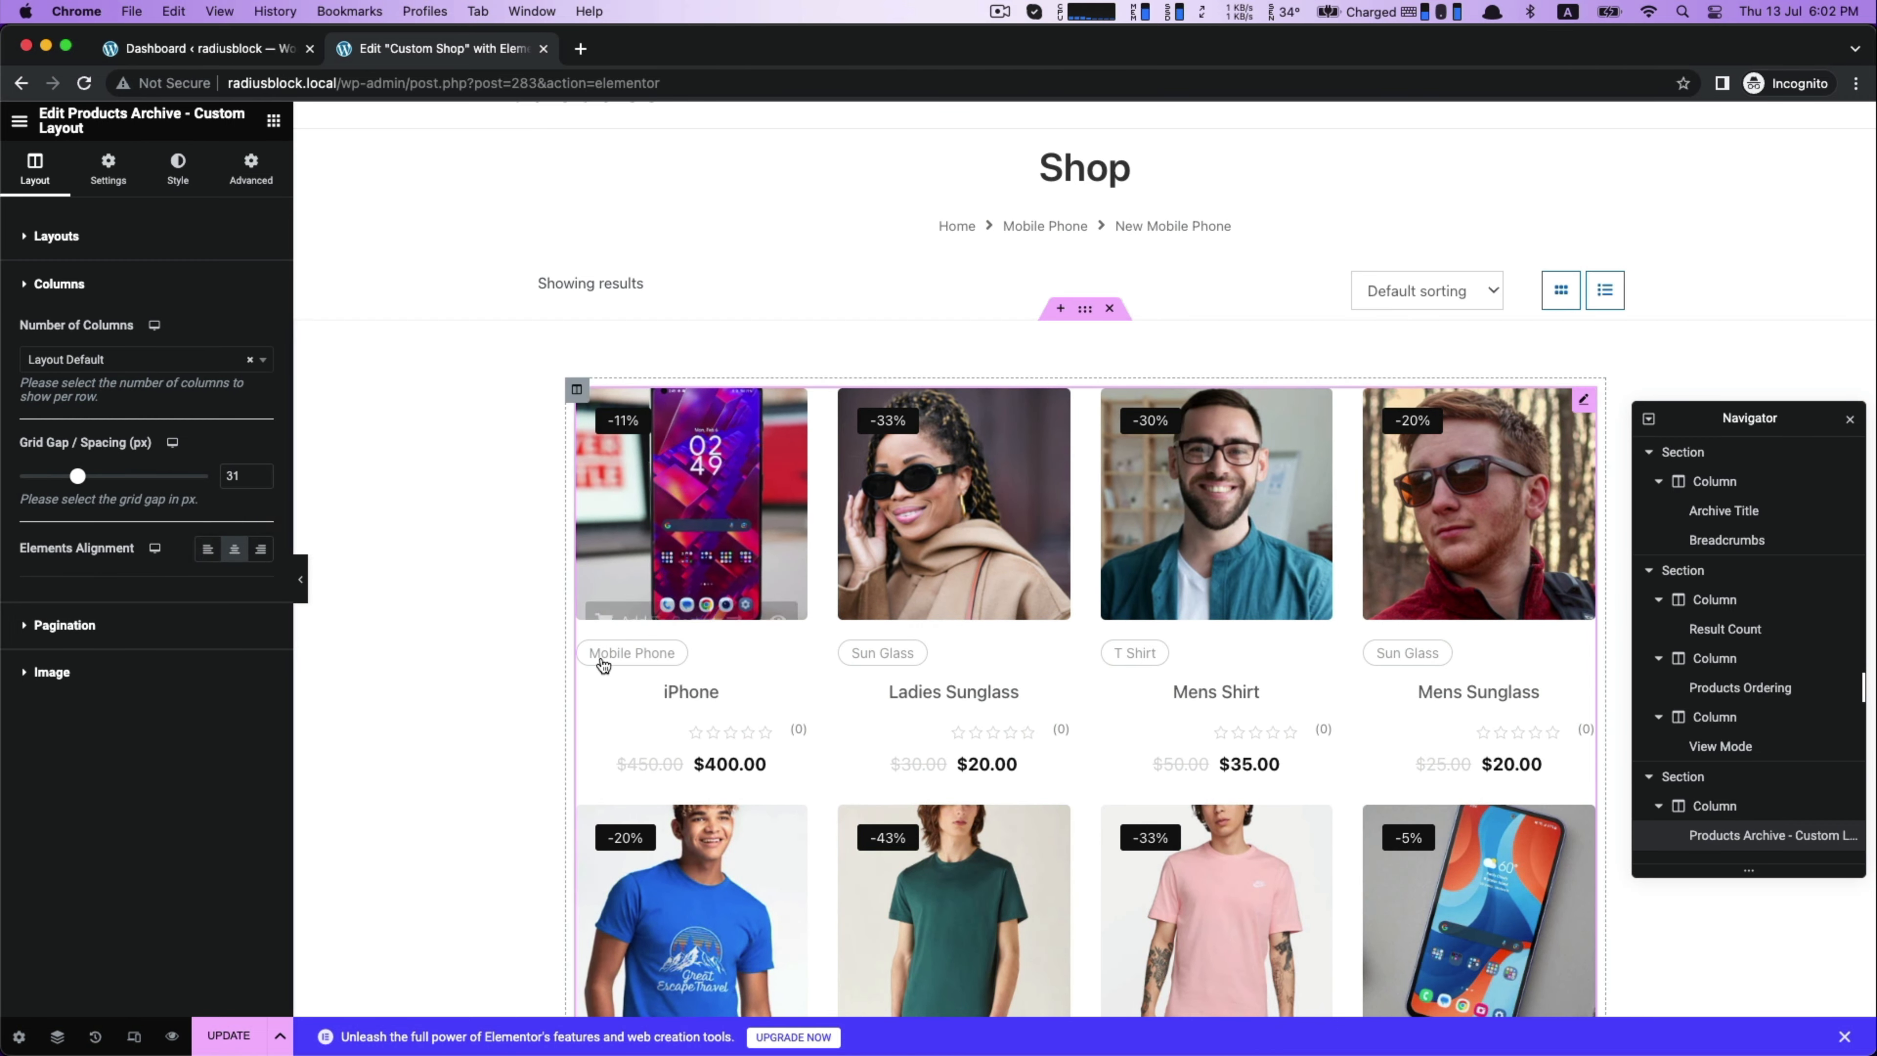
pyautogui.click(258, 550)
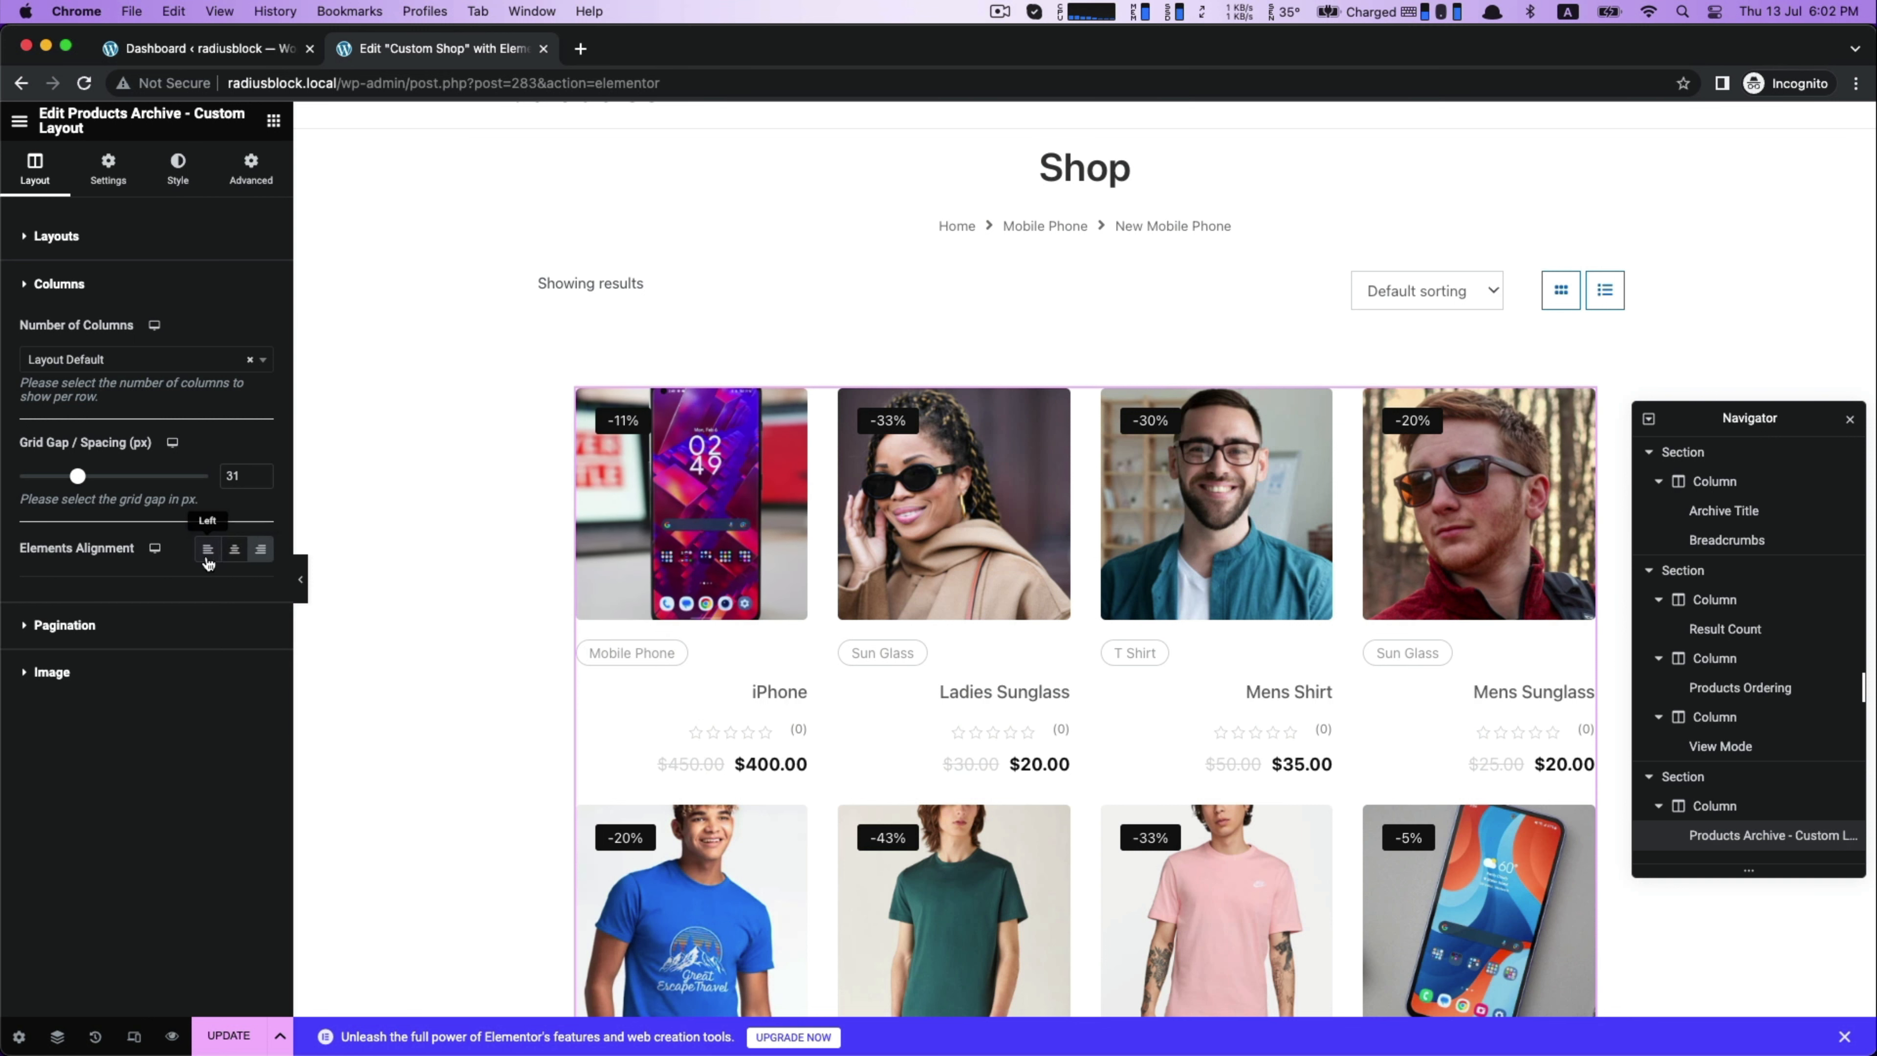
pyautogui.click(207, 549)
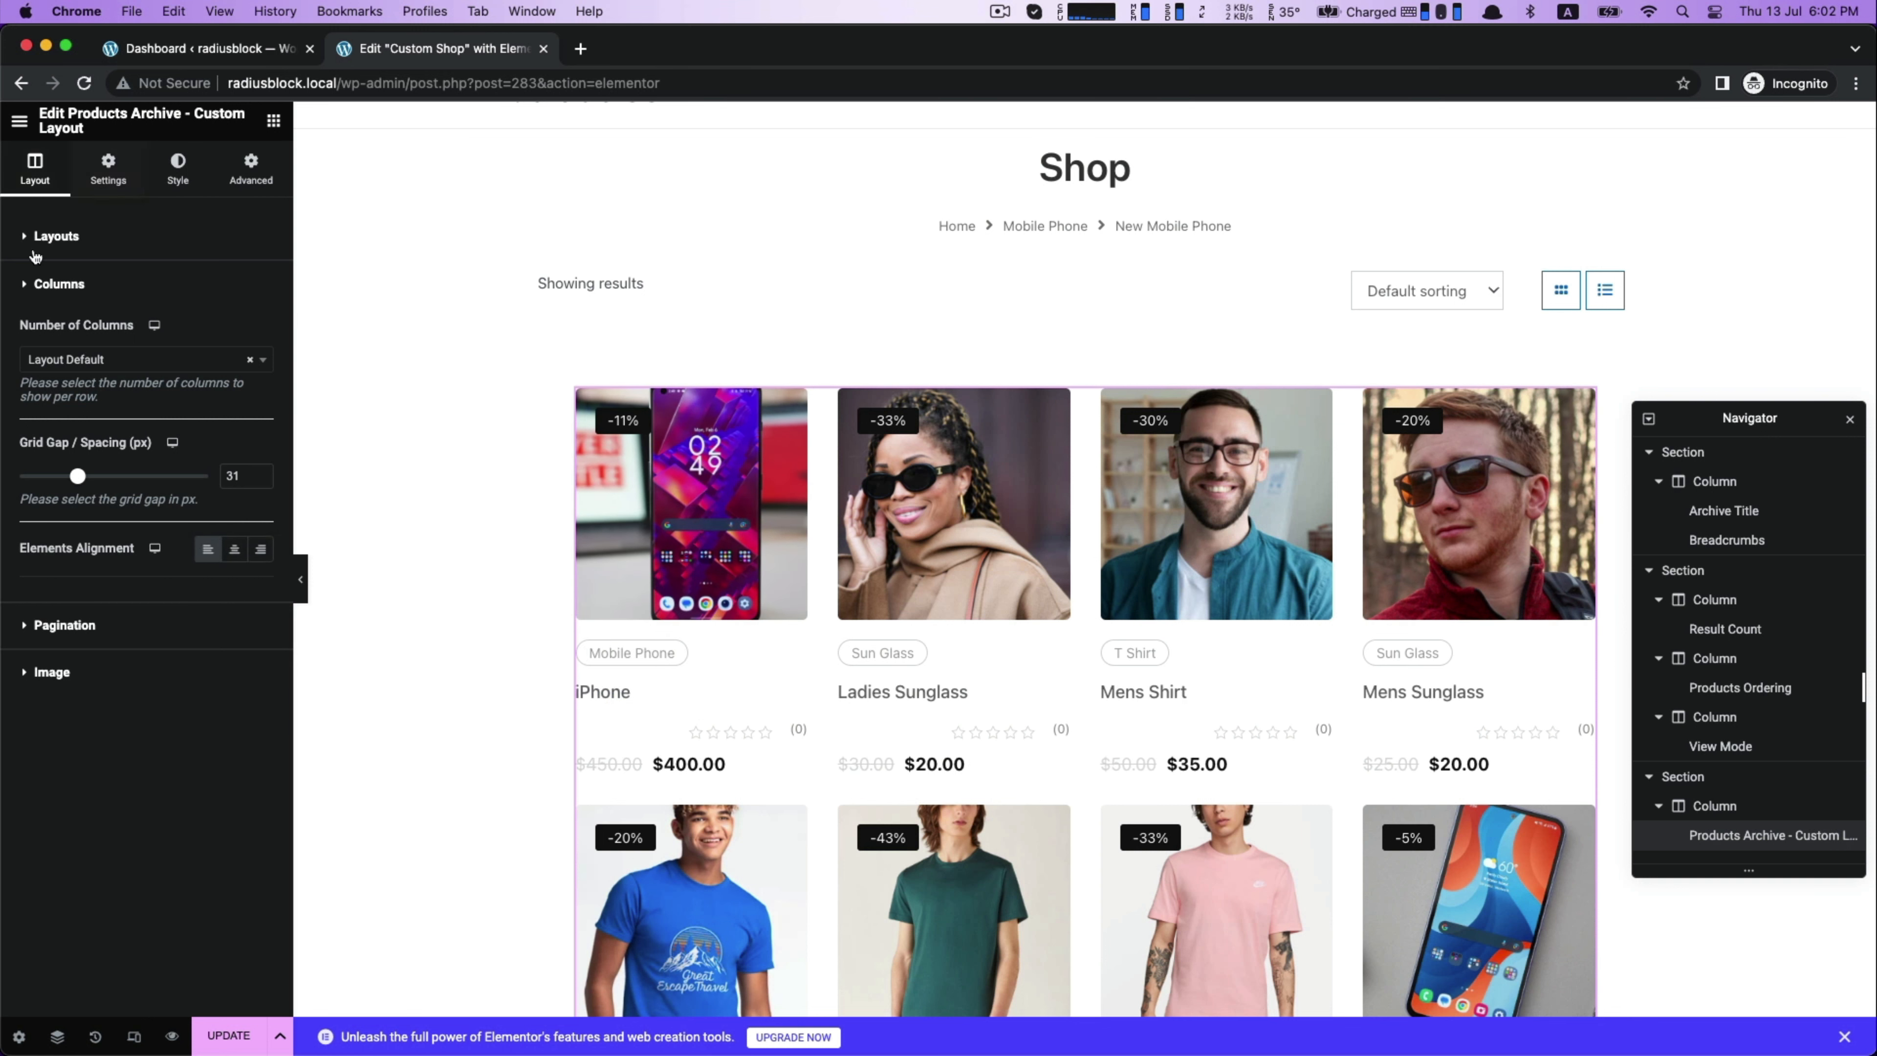
# Look through the archive's pagination and image options, and try switching the featured image display off and back on.
pyautogui.click(24, 279)
pyautogui.click(42, 333)
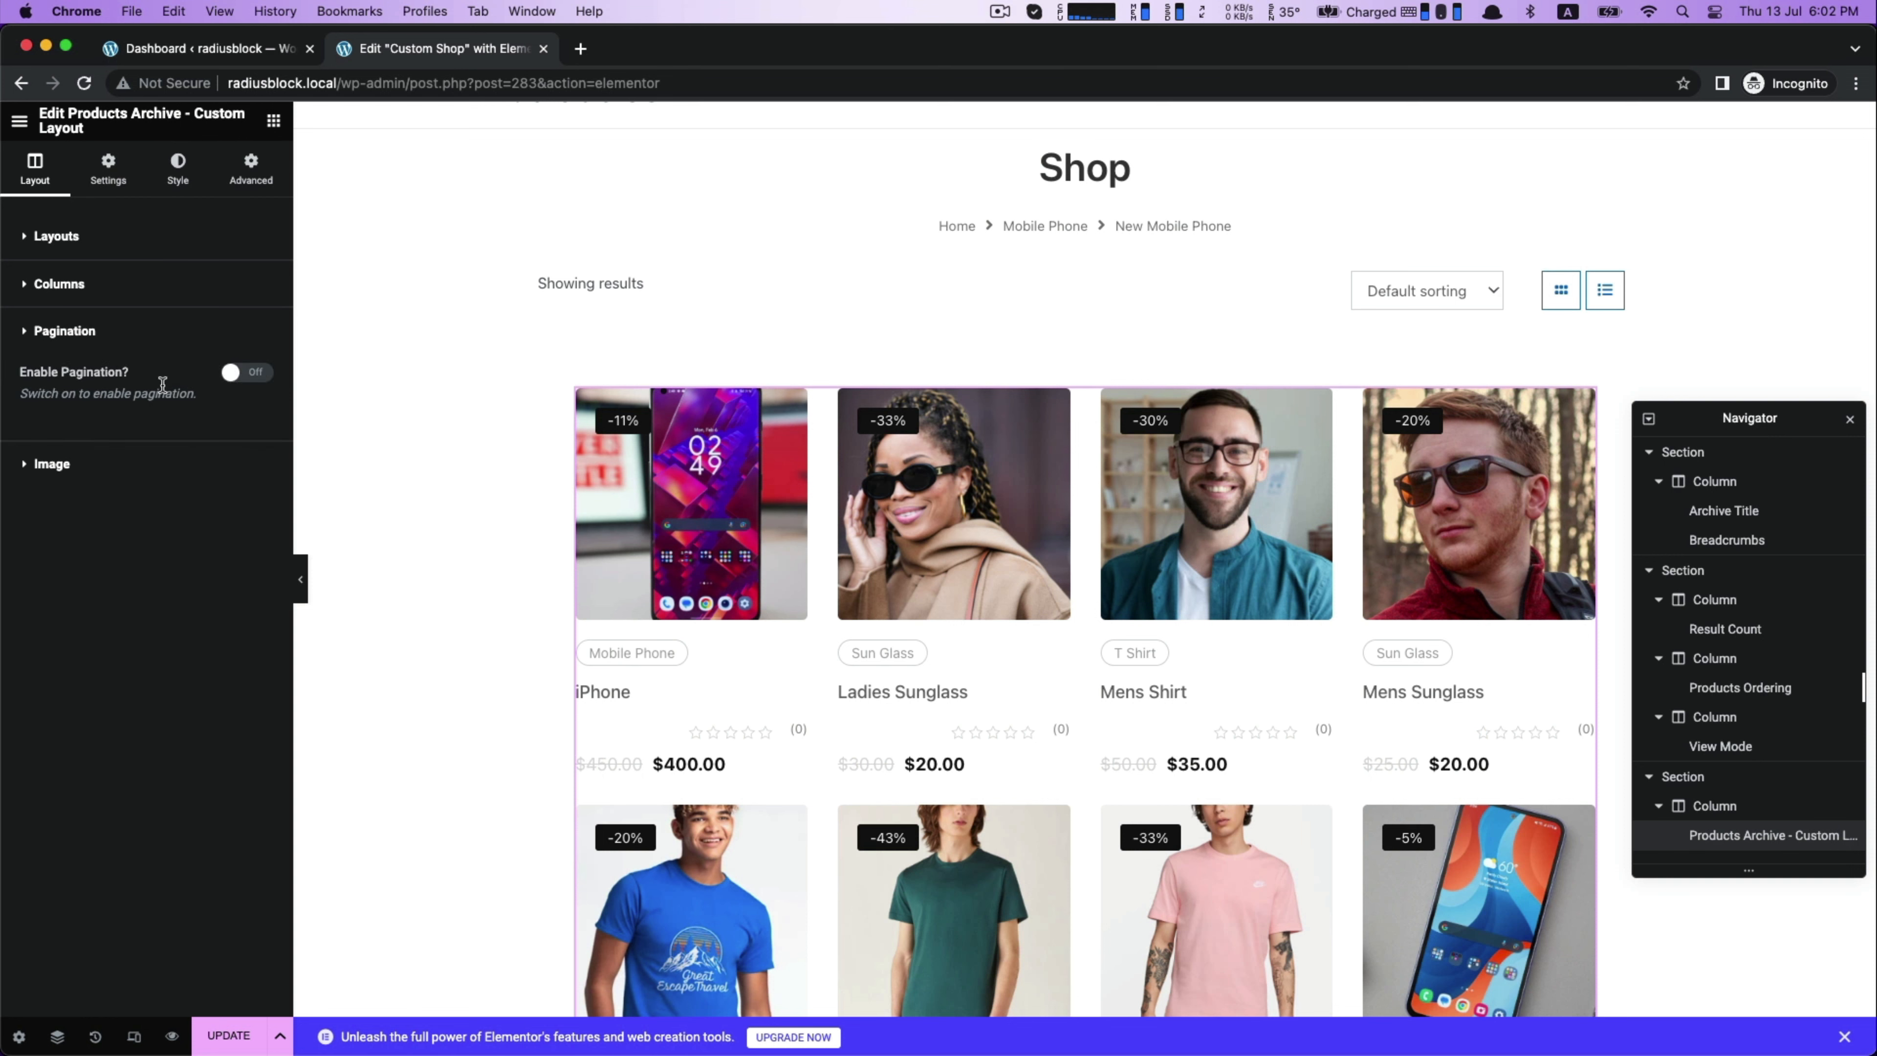
pyautogui.click(43, 472)
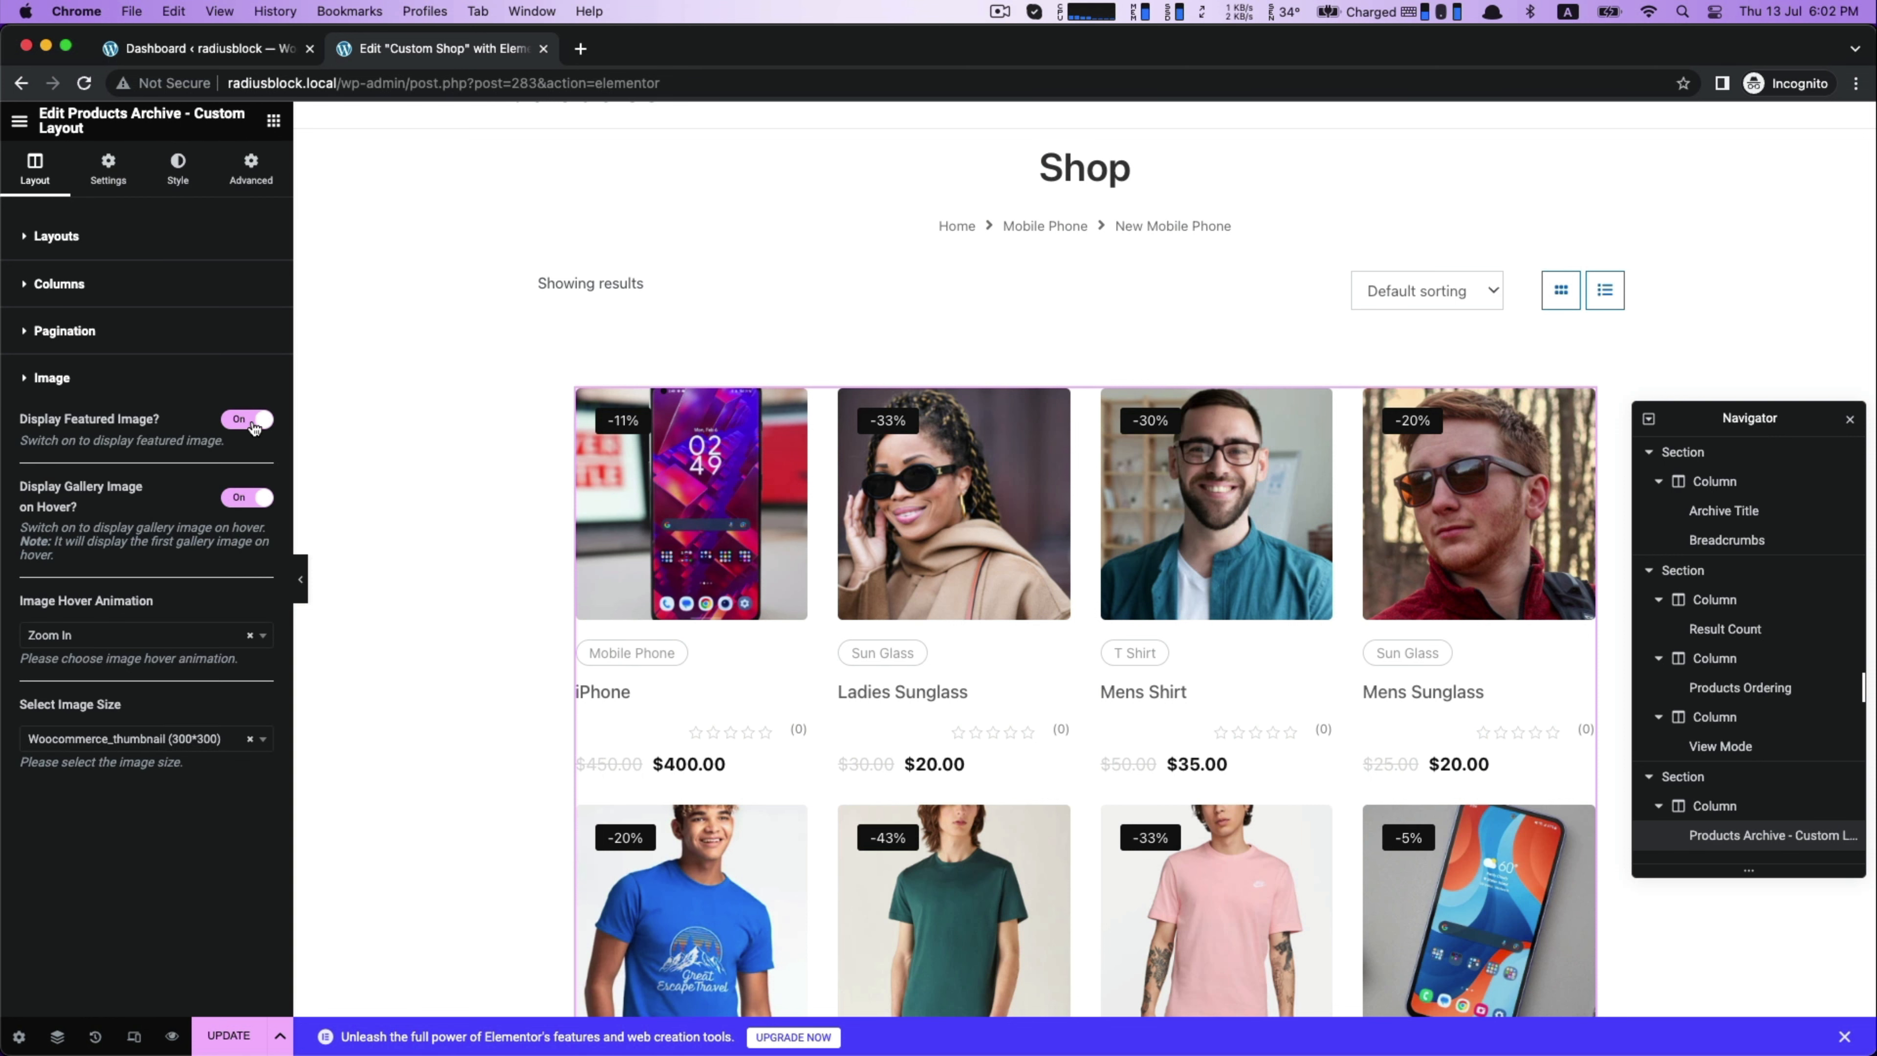
pyautogui.click(236, 419)
pyautogui.click(235, 420)
# Try showing the product short description and hiding the product price, restoring each option.
pyautogui.click(103, 175)
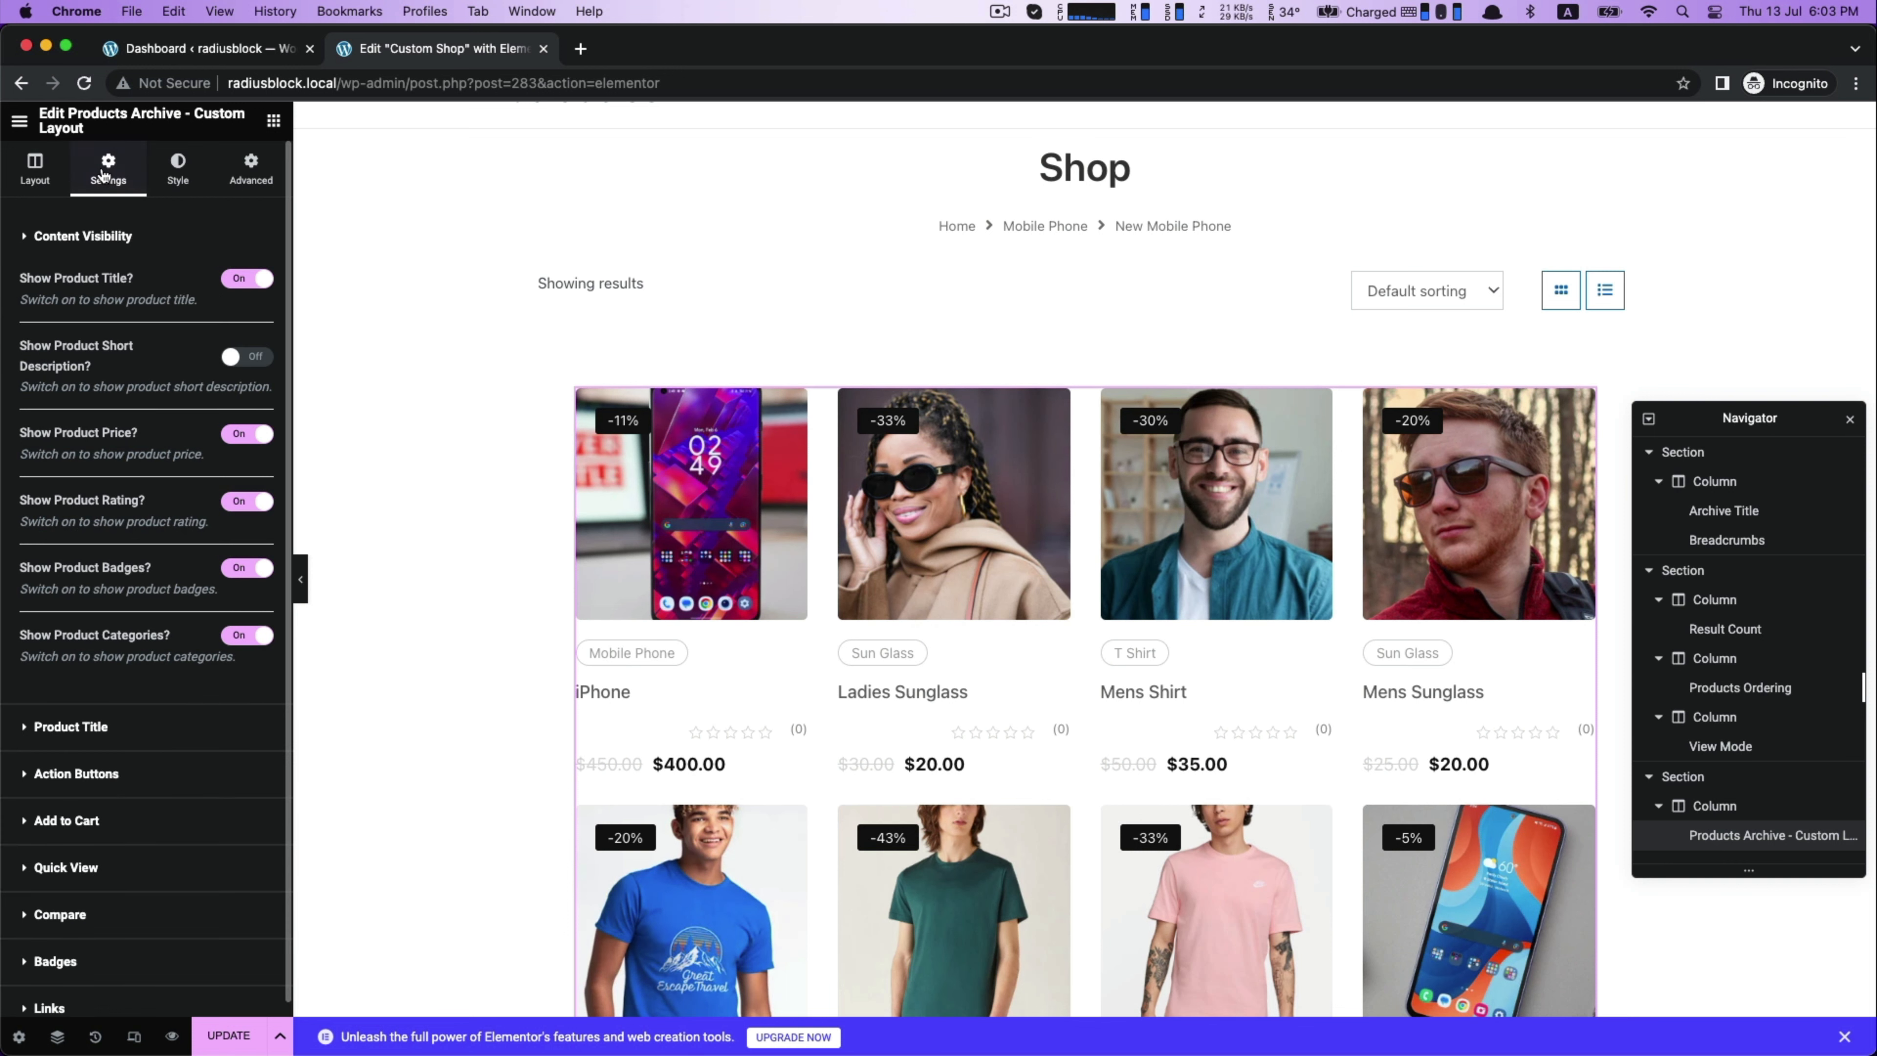
pyautogui.click(247, 358)
pyautogui.click(247, 358)
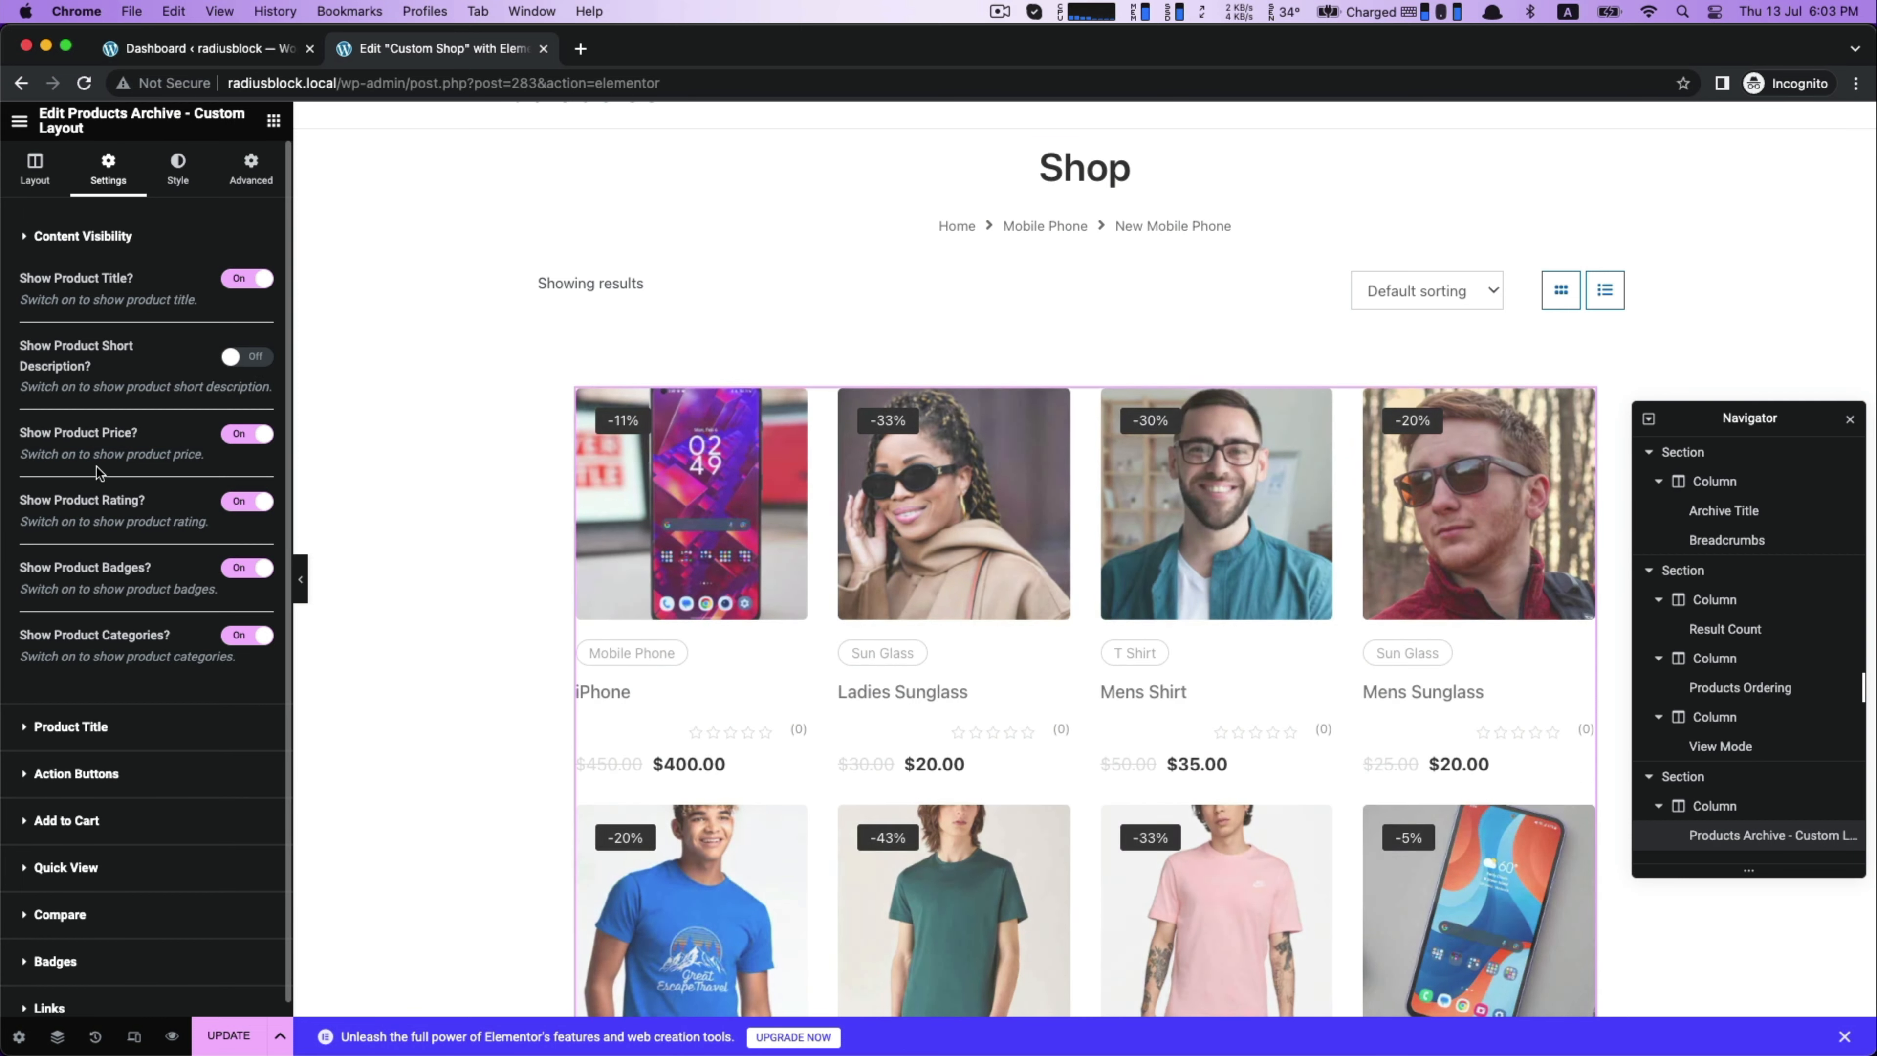
pyautogui.click(233, 436)
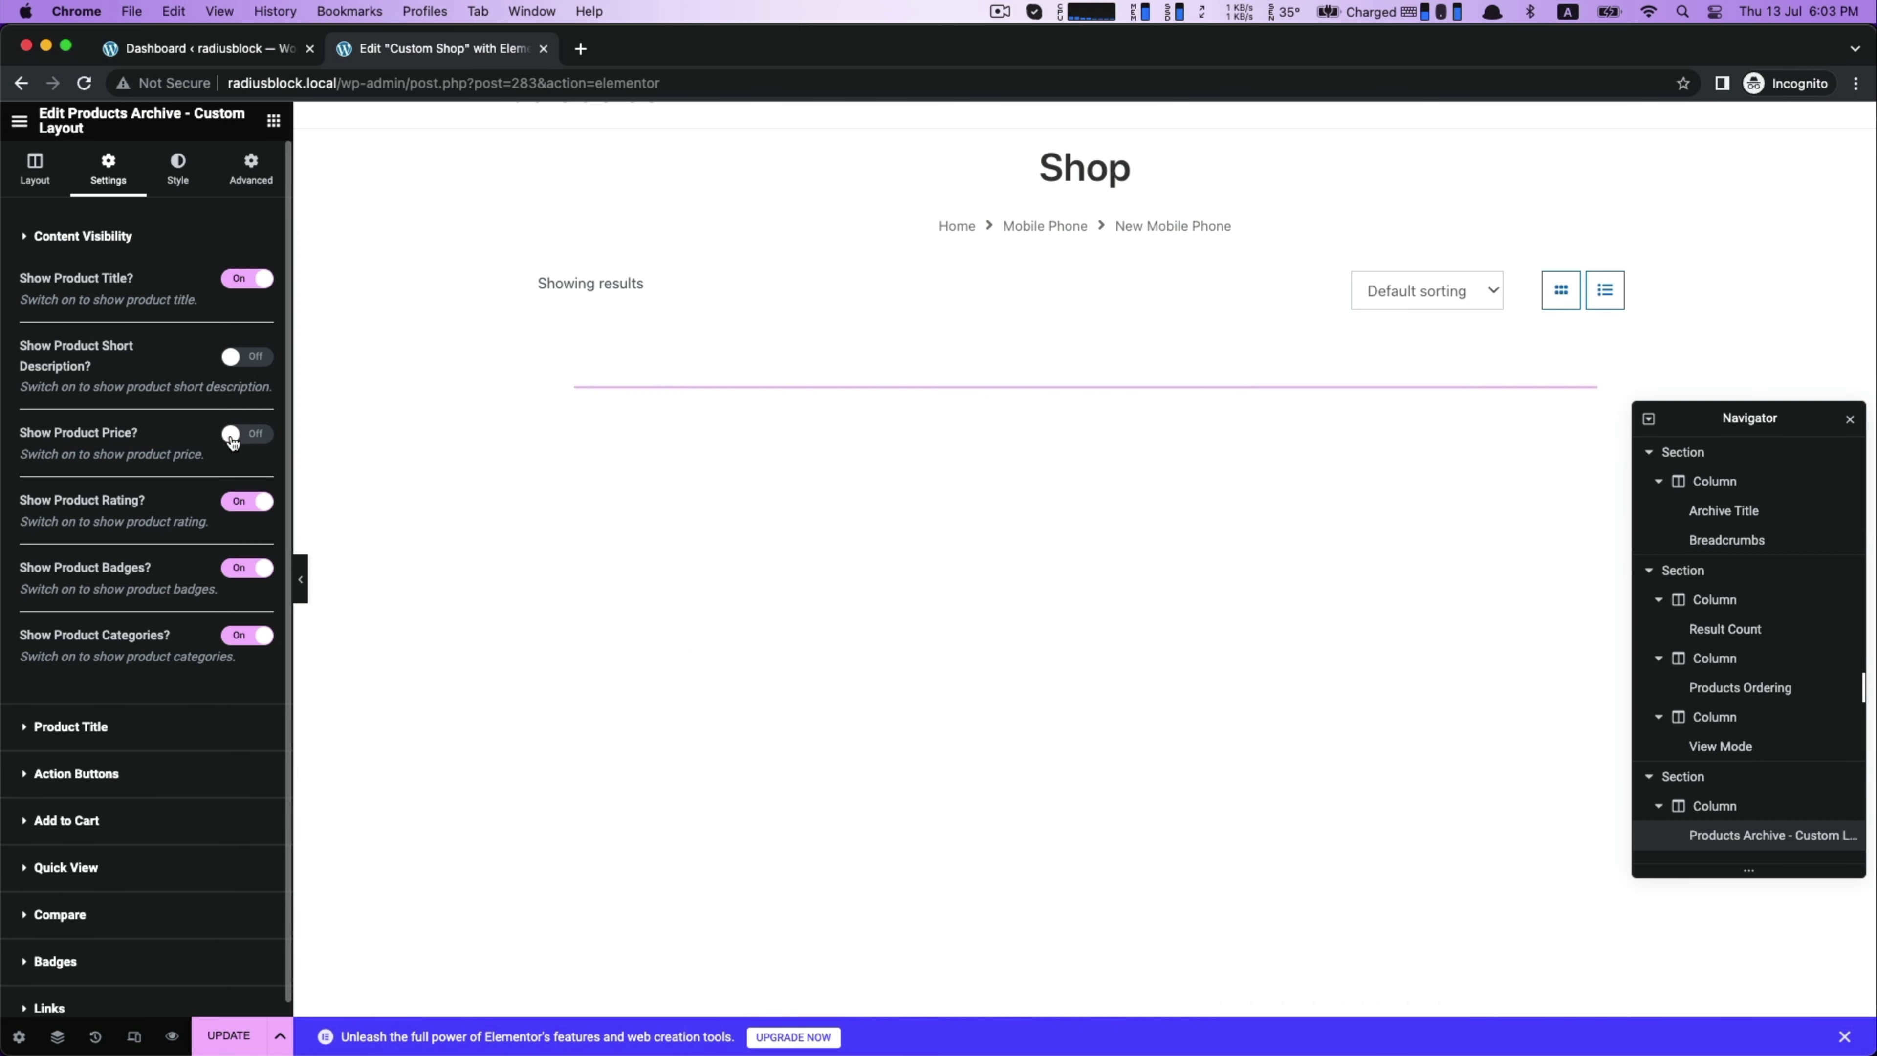
pyautogui.click(234, 436)
# Turn off the product rating in the archive's content visibility settings and check the product title settings.
pyautogui.scroll(-1, 89, 523)
pyautogui.click(244, 486)
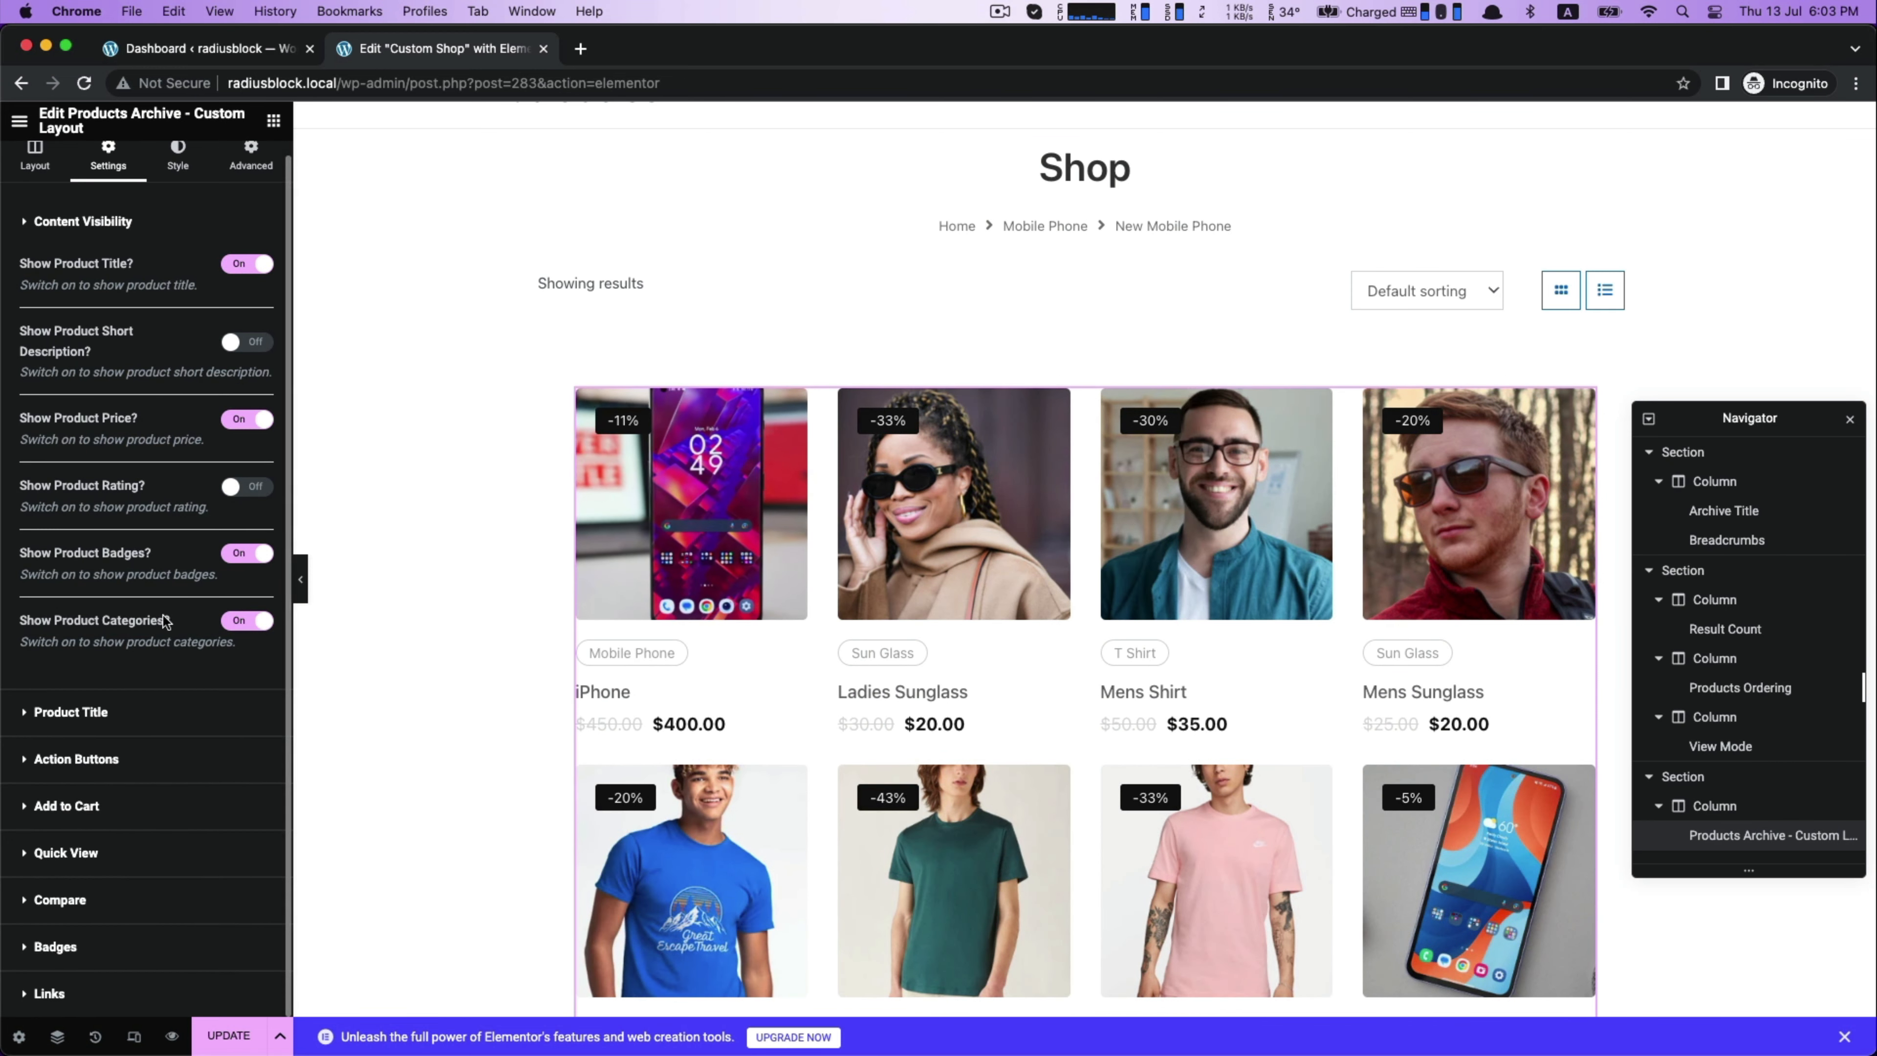
pyautogui.click(107, 711)
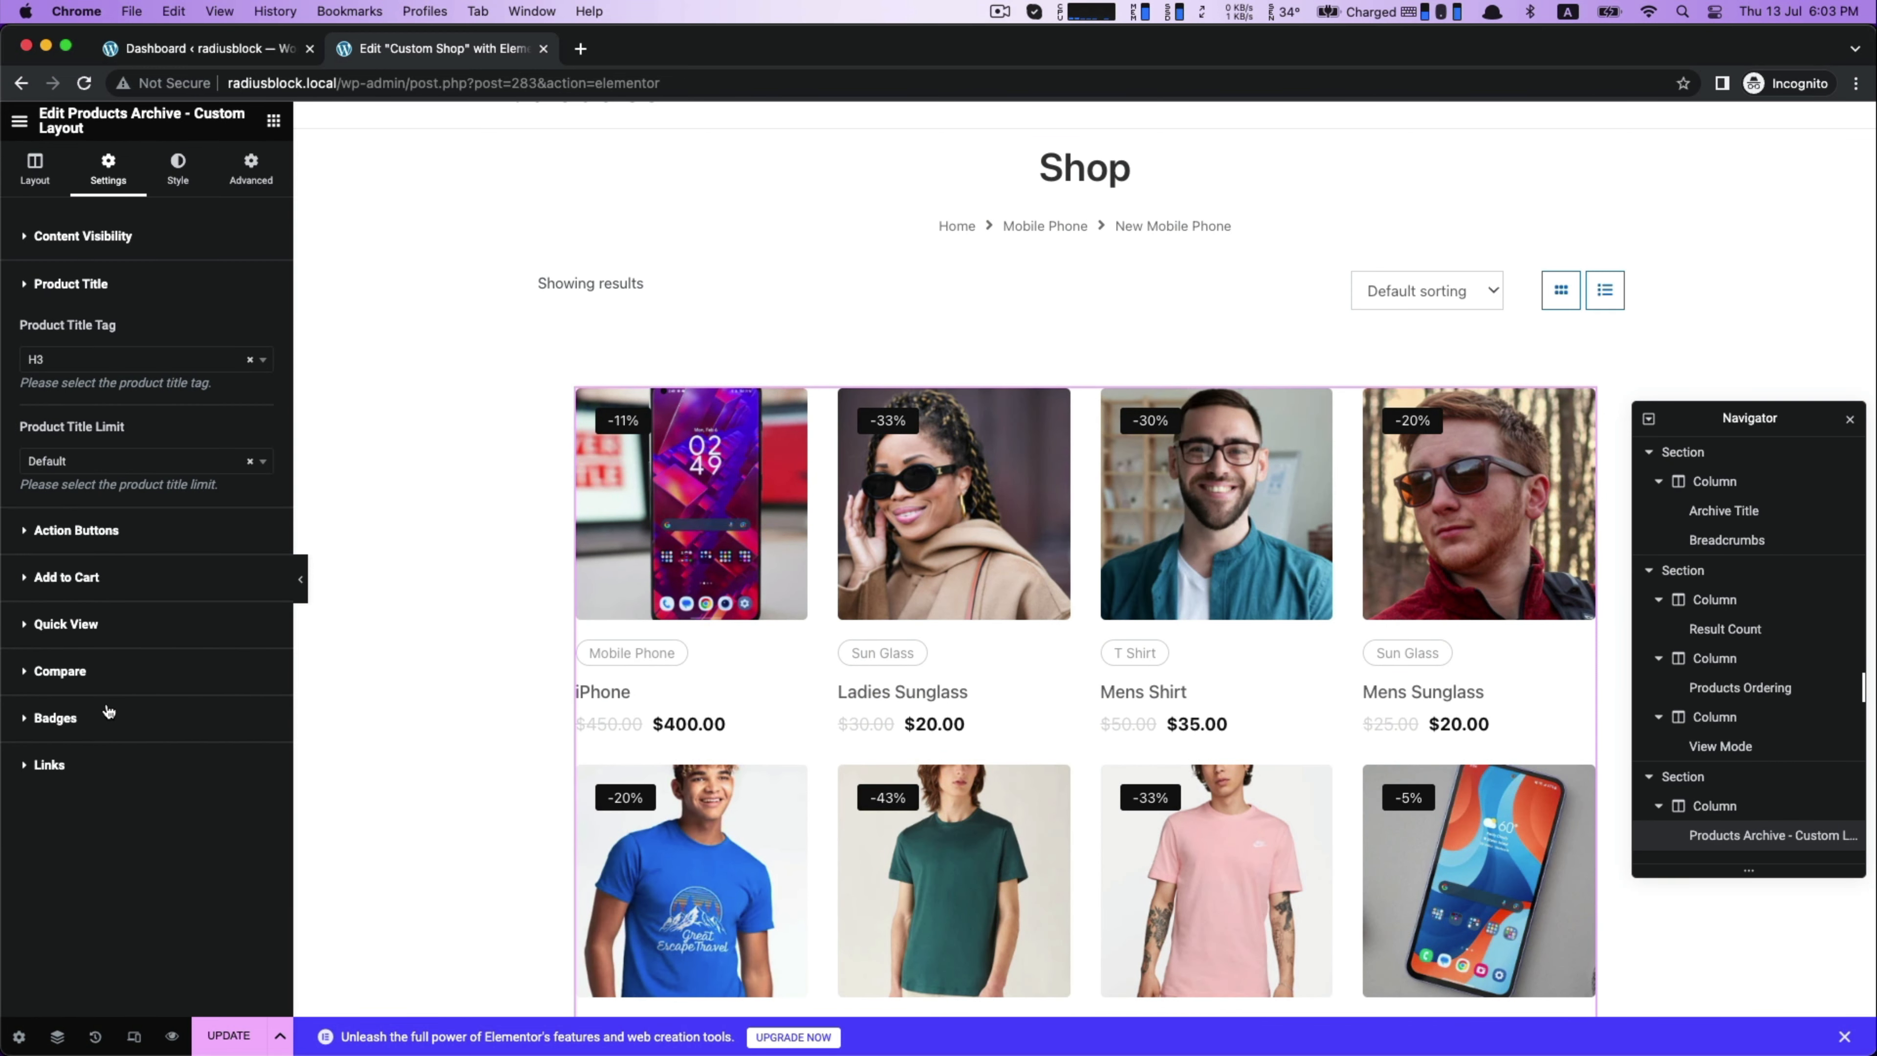
pyautogui.click(74, 288)
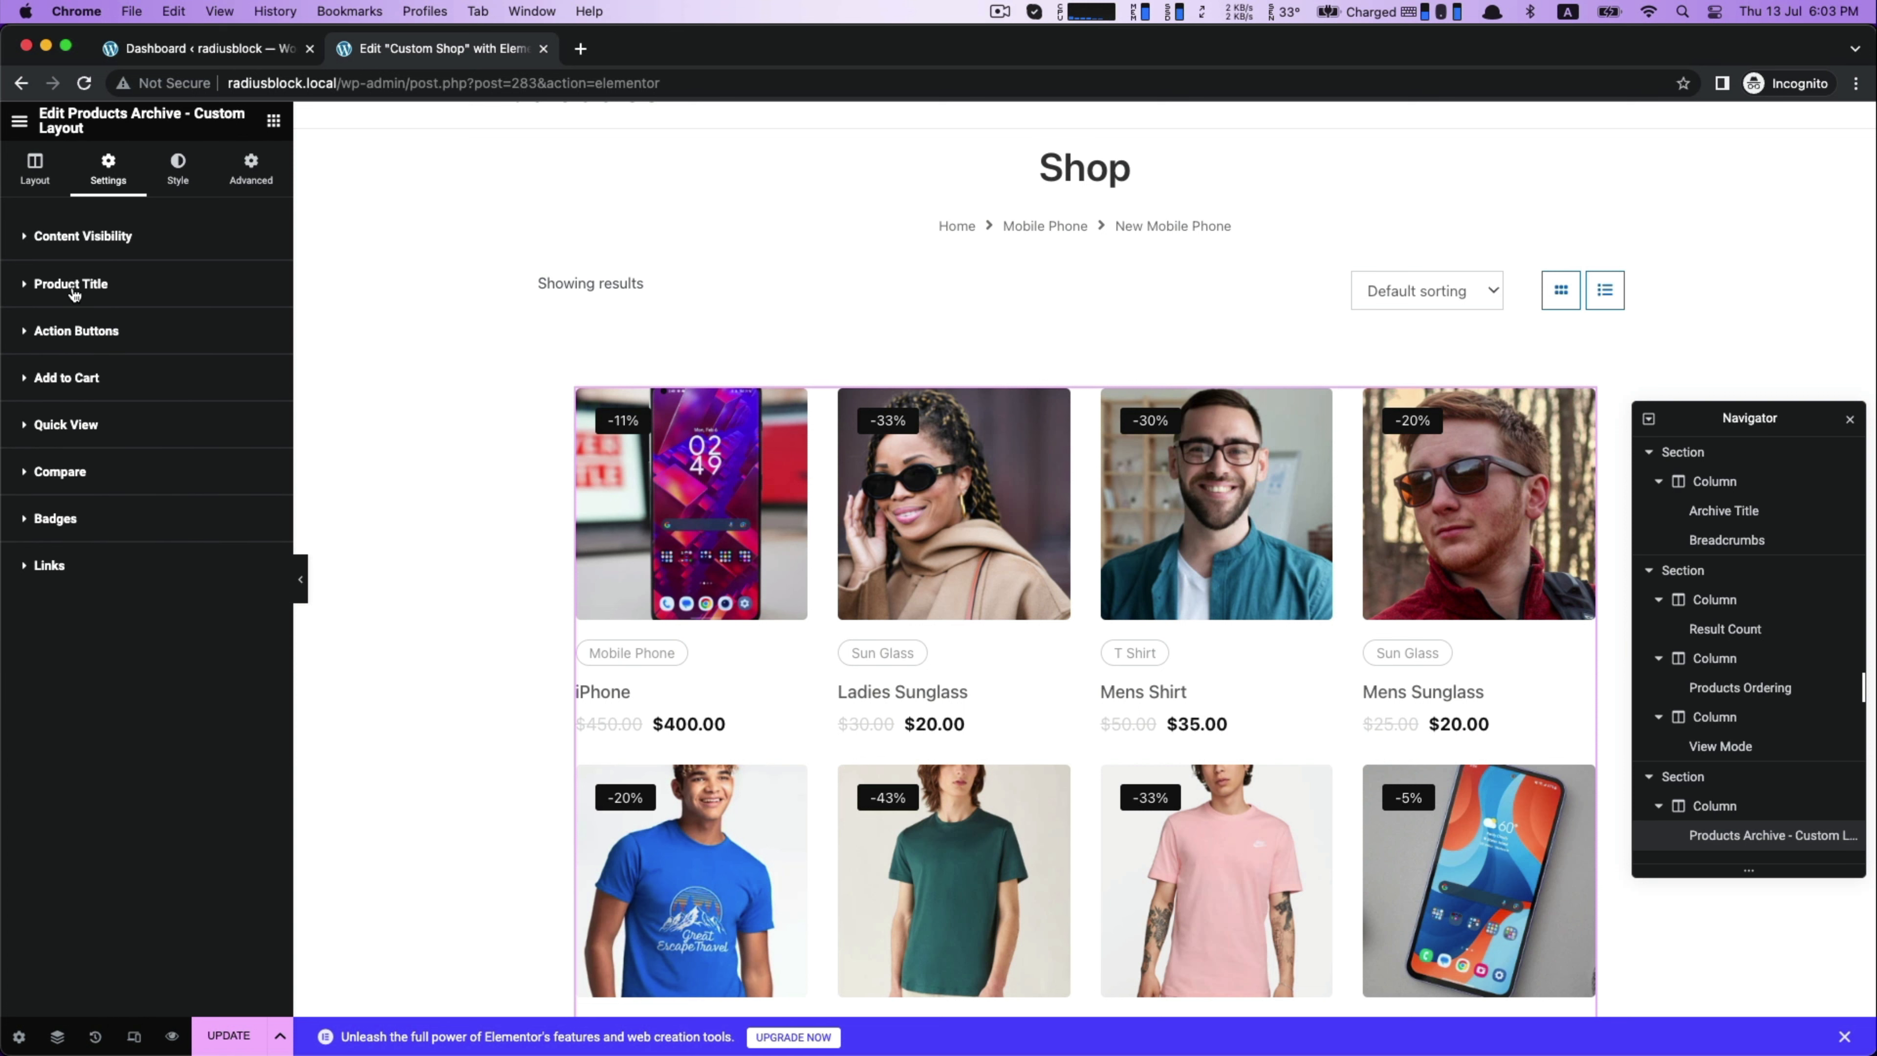
# Set the normal product title color to dark red #A52A2A in the archive's style settings.
pyautogui.click(173, 177)
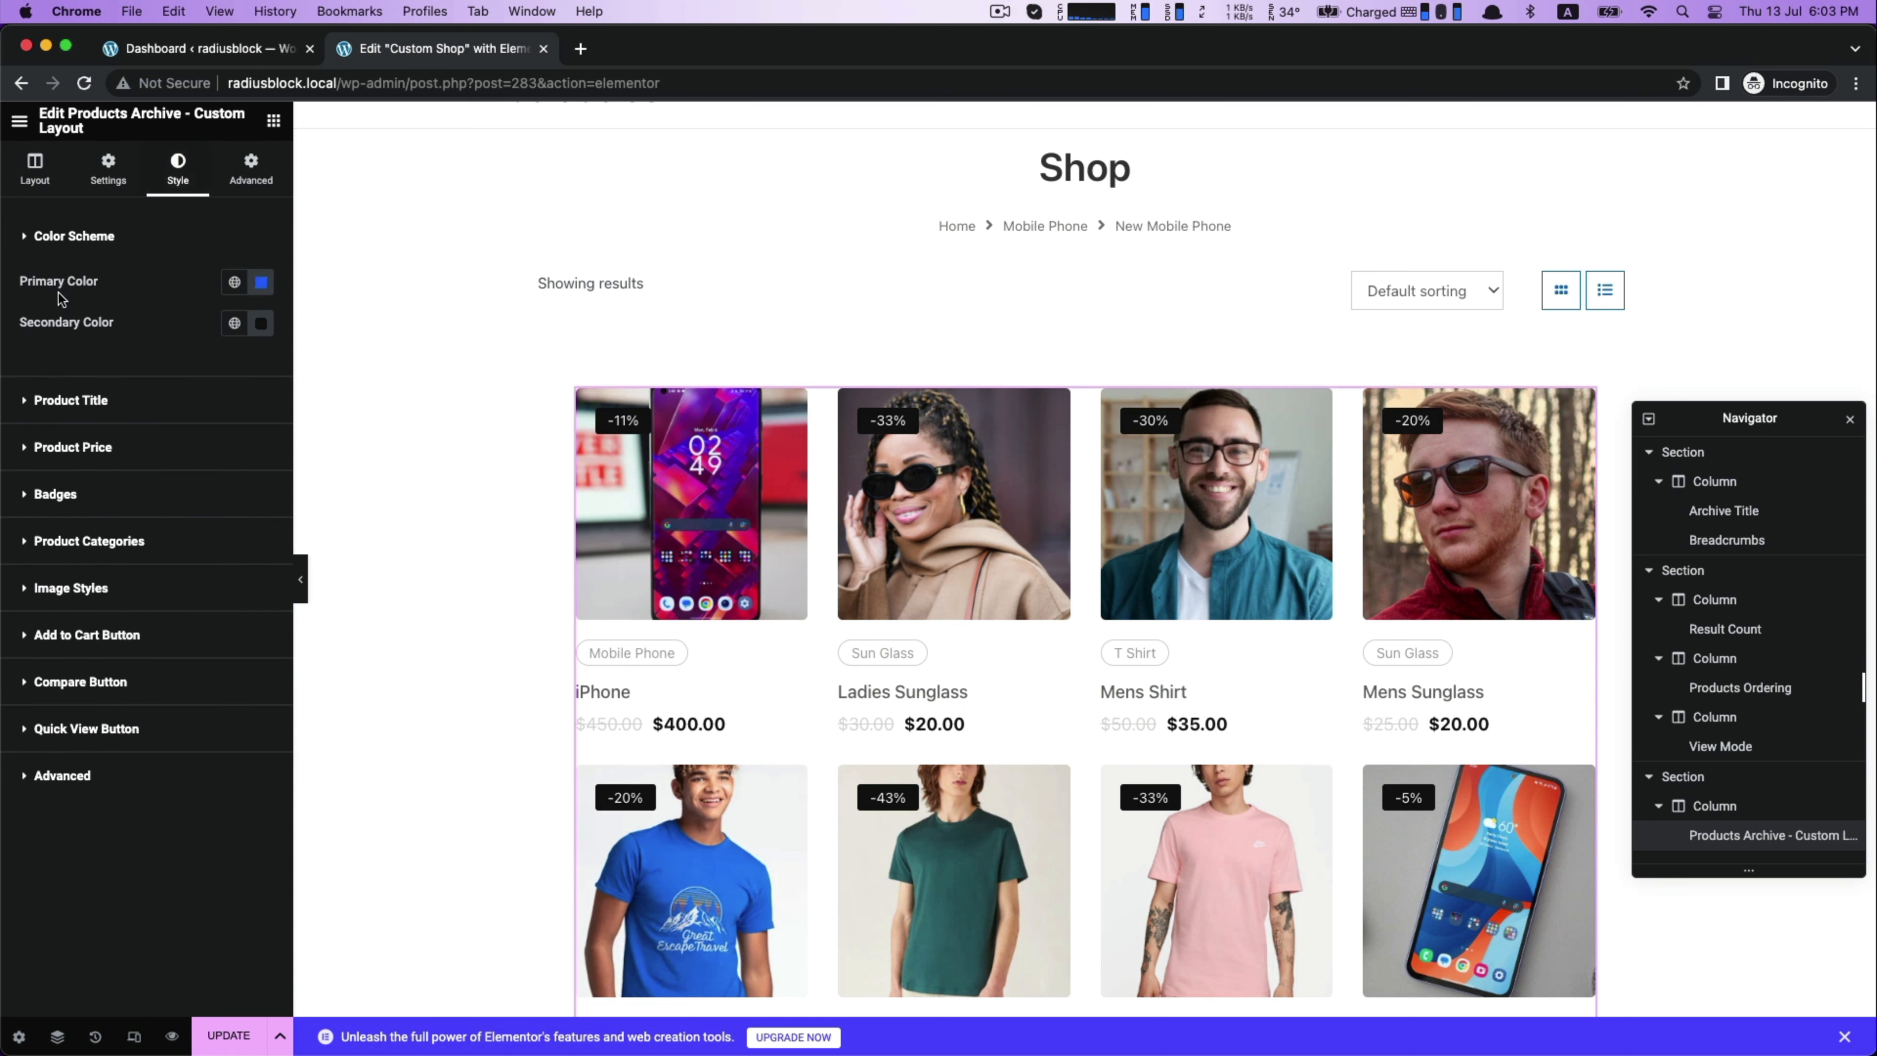
pyautogui.click(56, 405)
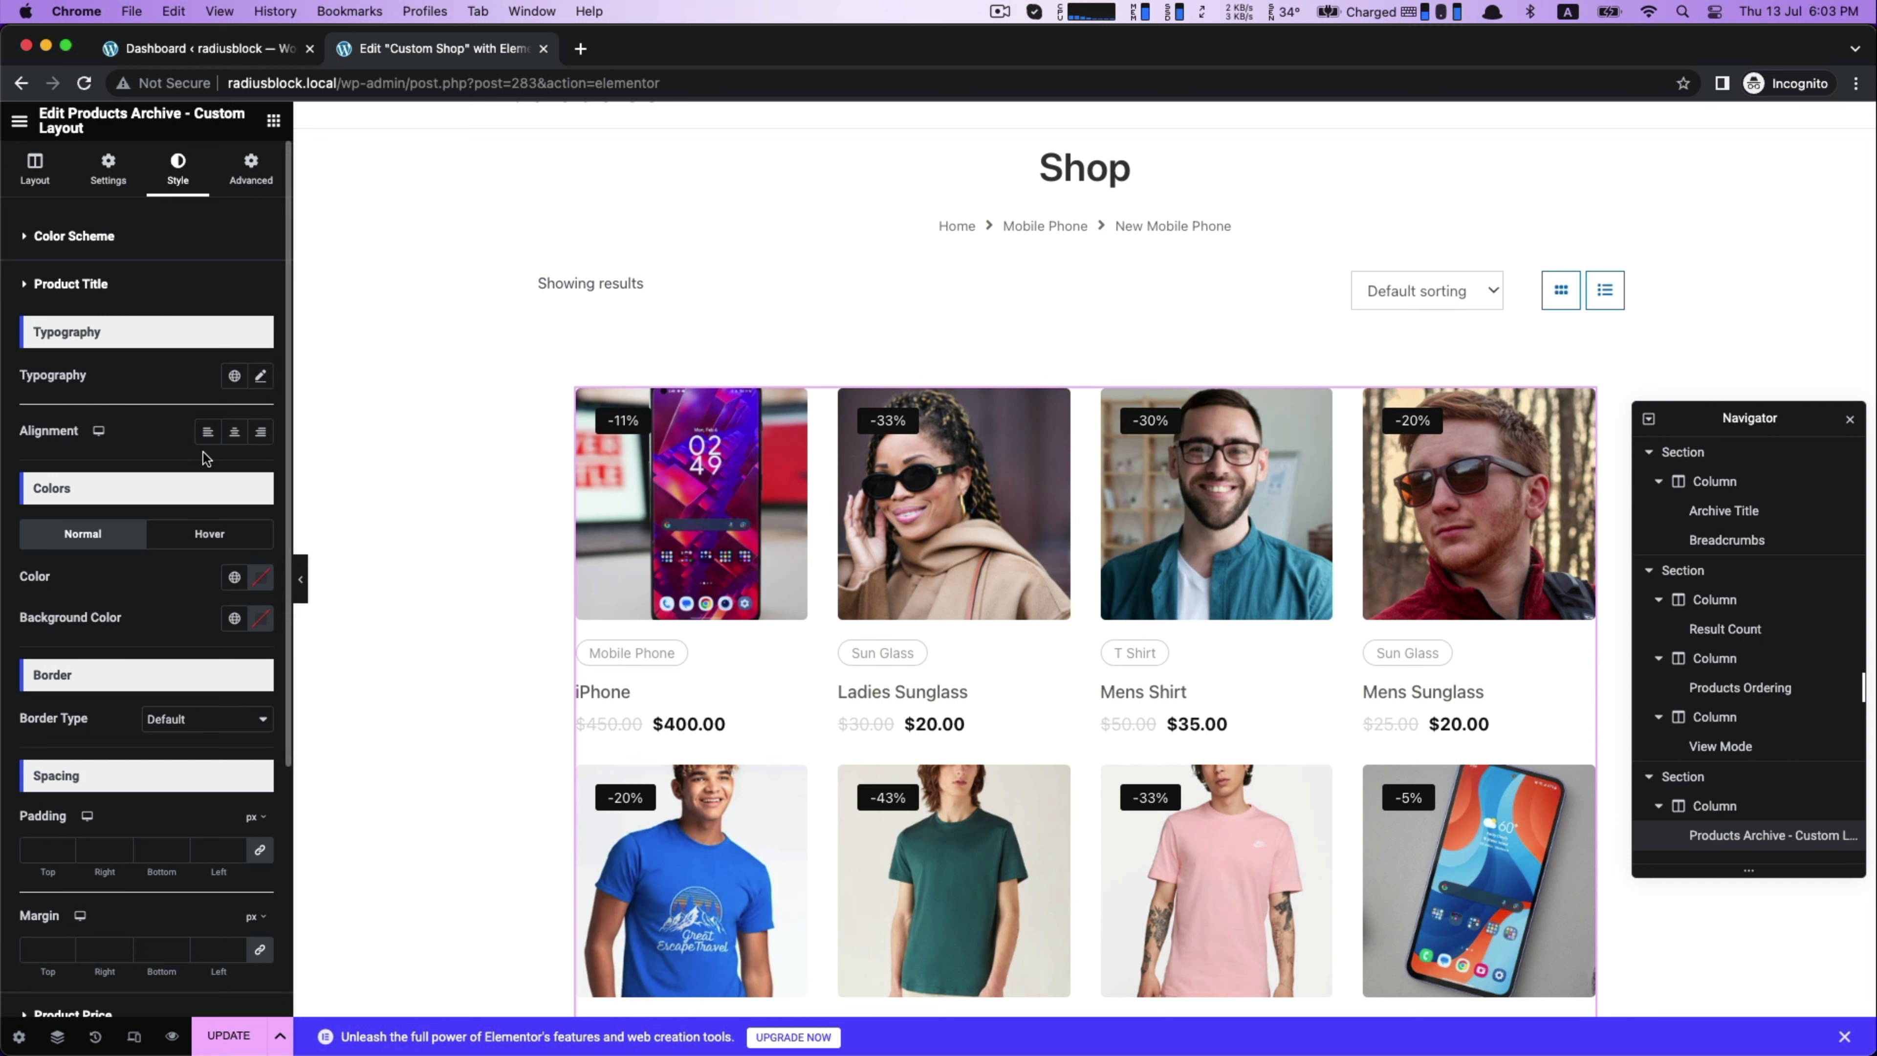
pyautogui.click(260, 577)
pyautogui.click(297, 678)
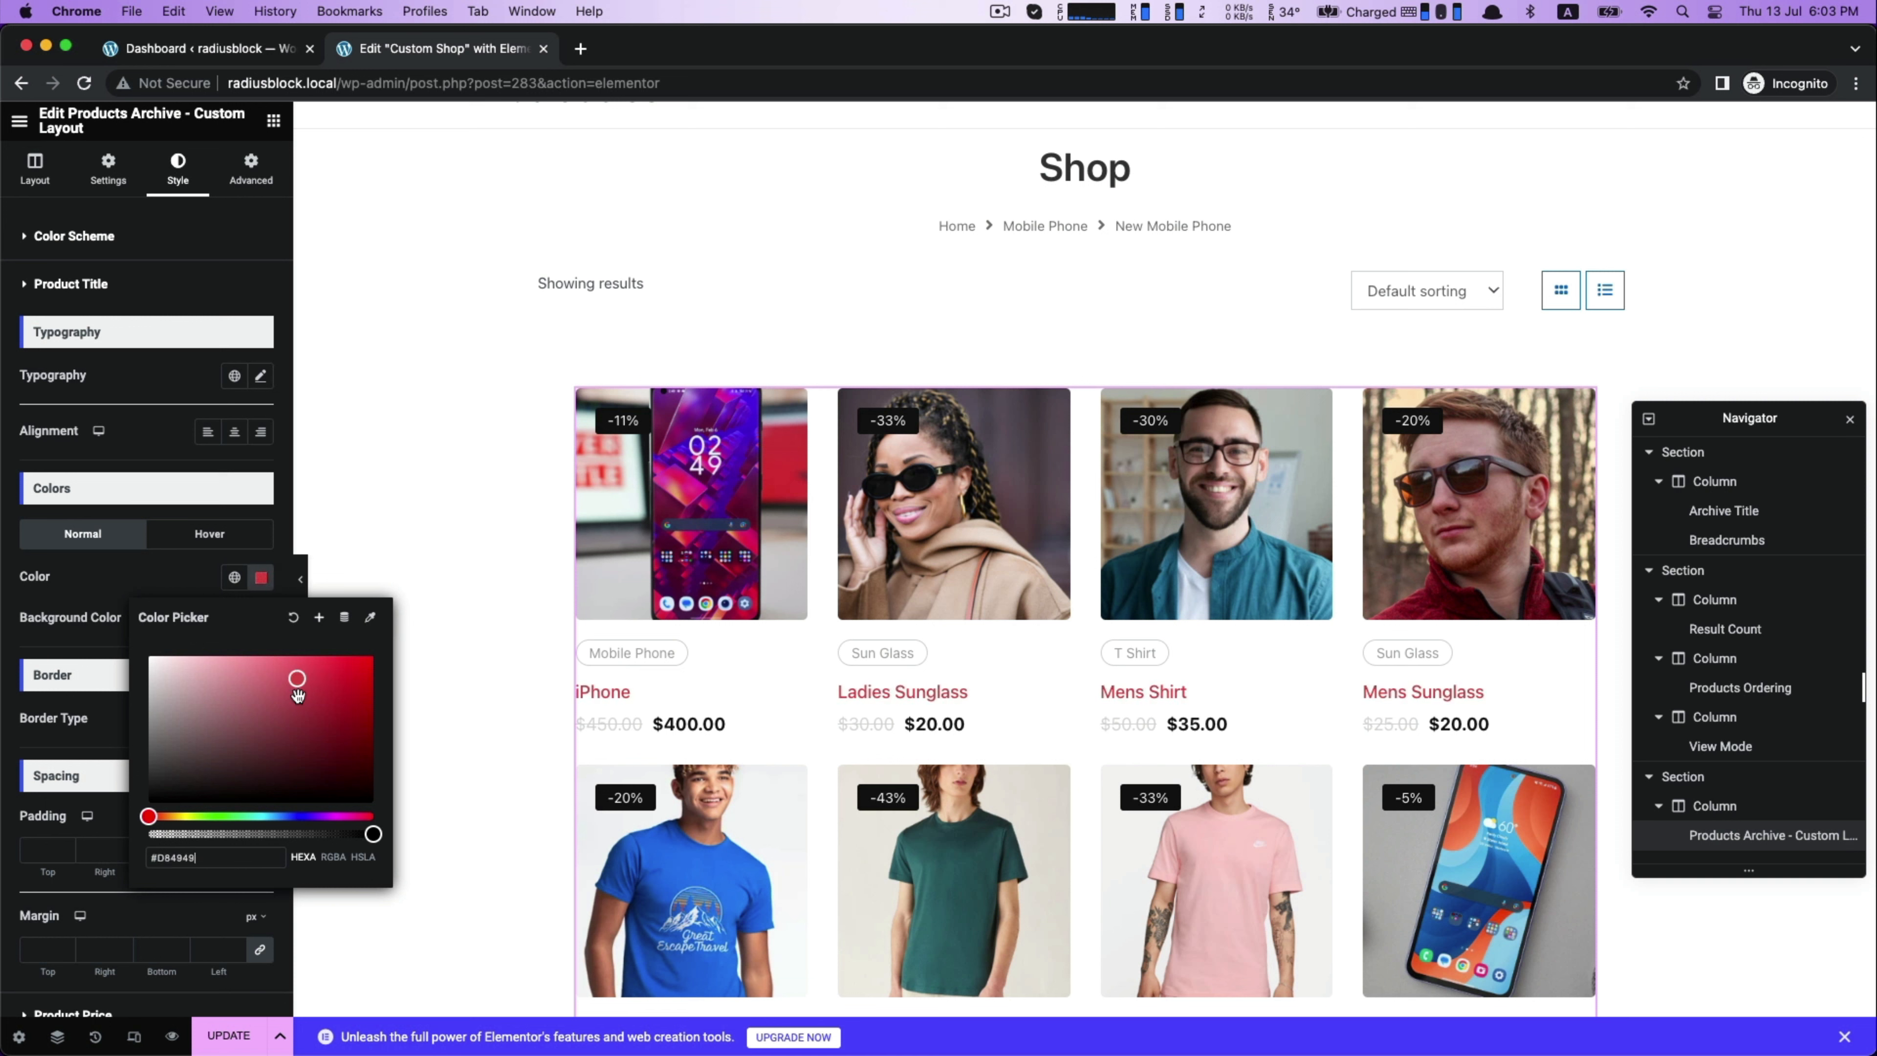
pyautogui.click(316, 708)
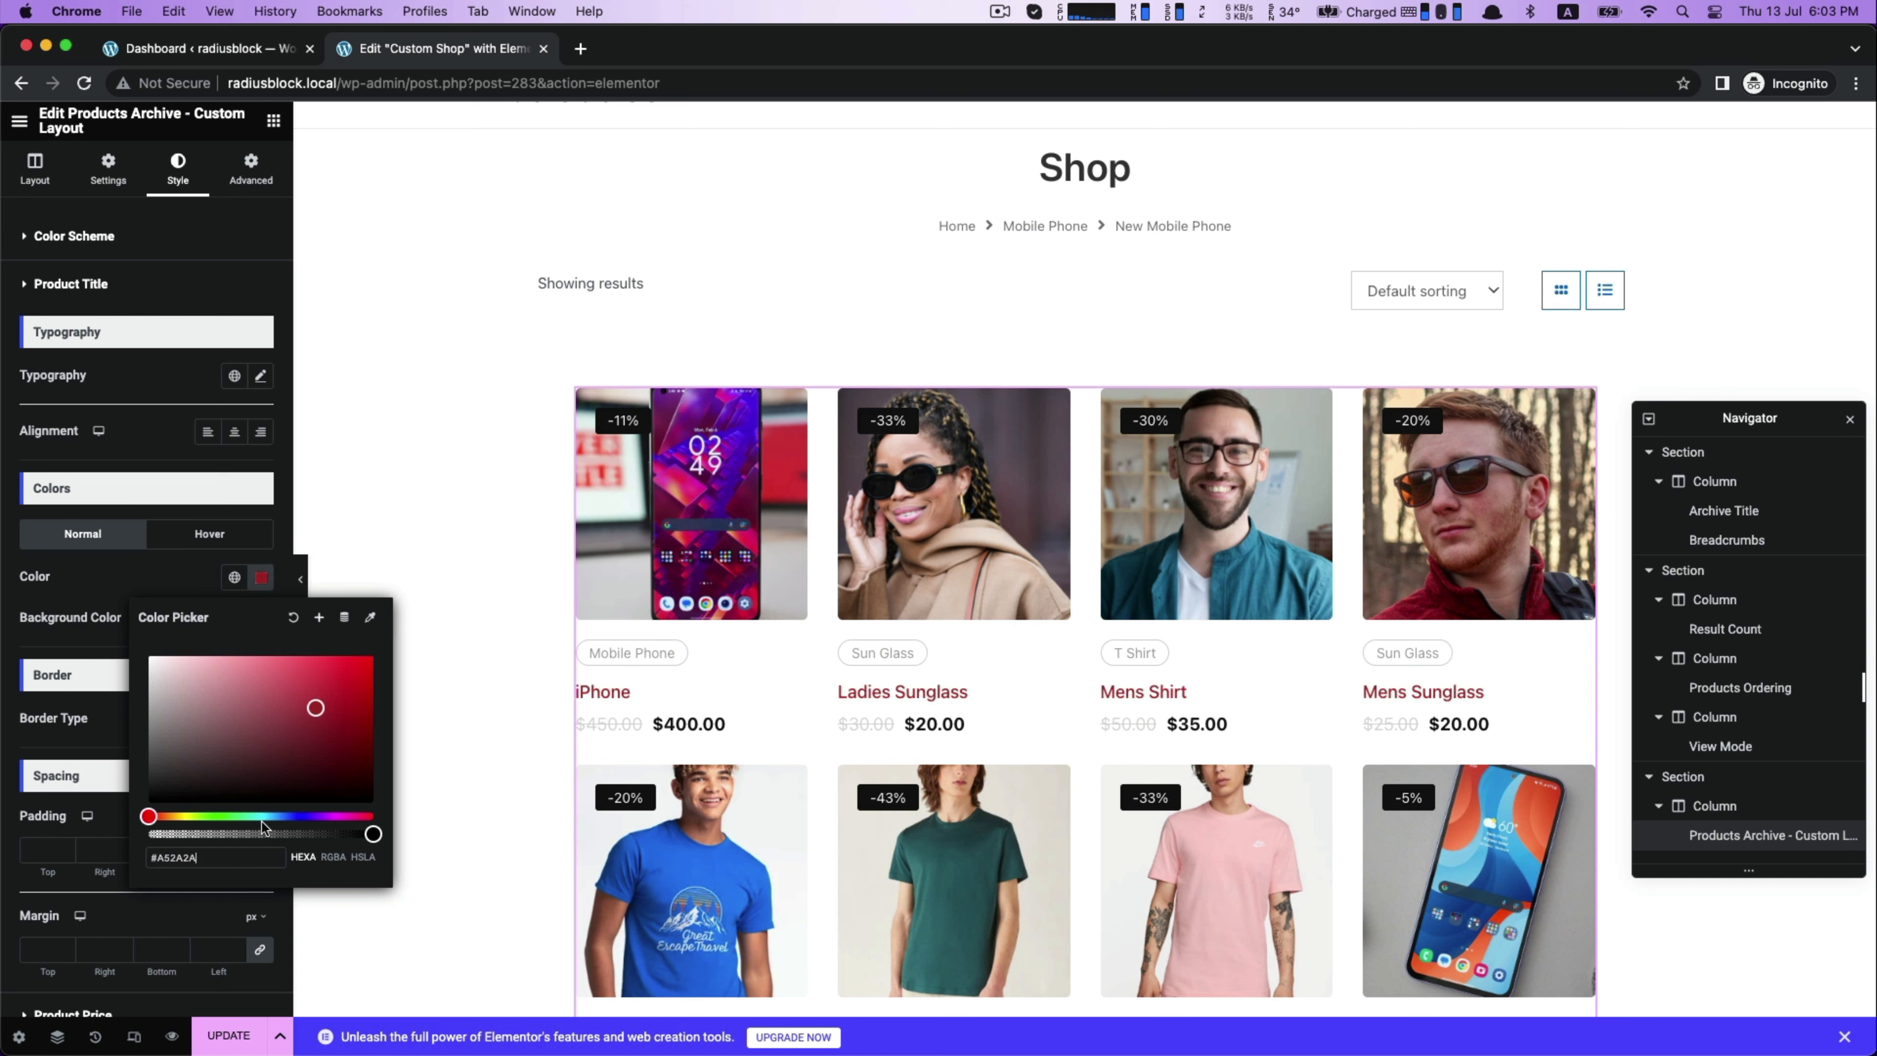
pyautogui.click(174, 567)
pyautogui.click(22, 282)
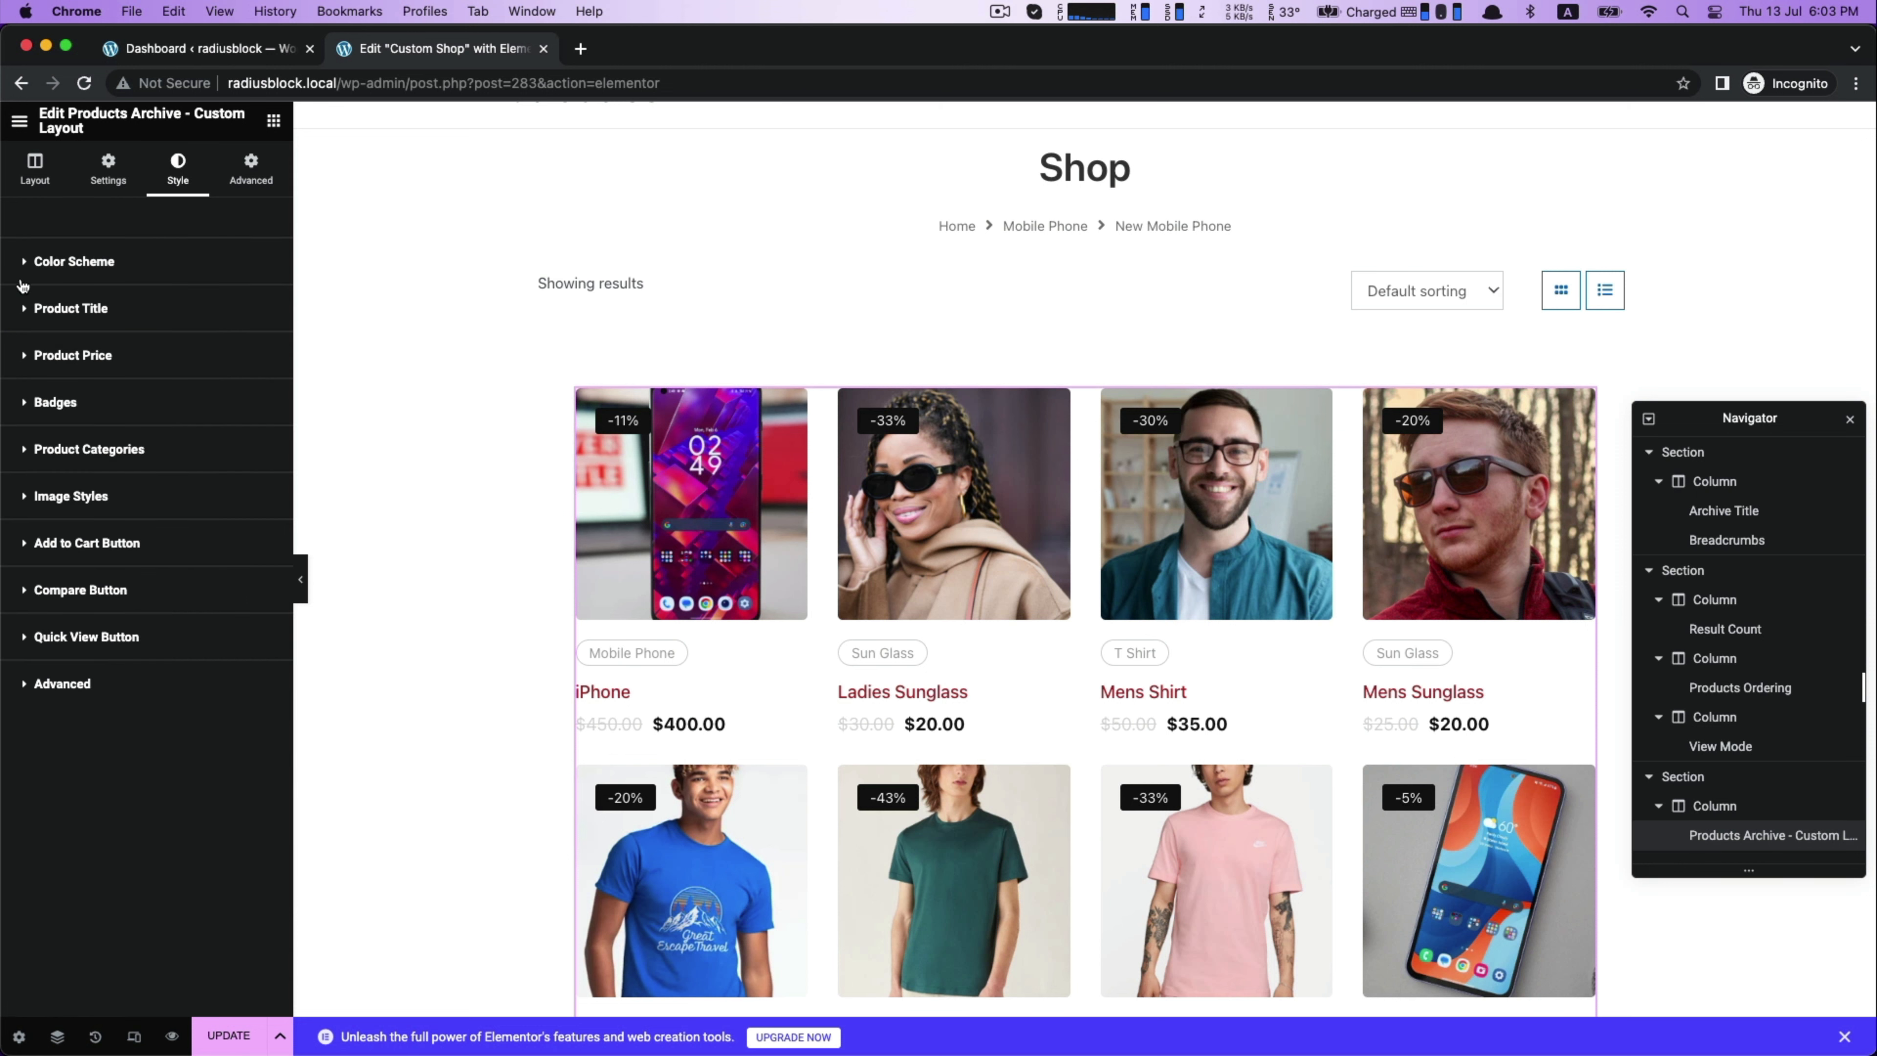
# Set the sale price color to #A52A2A and the regular price color to #0A0000 in the product price styles.
pyautogui.click(21, 356)
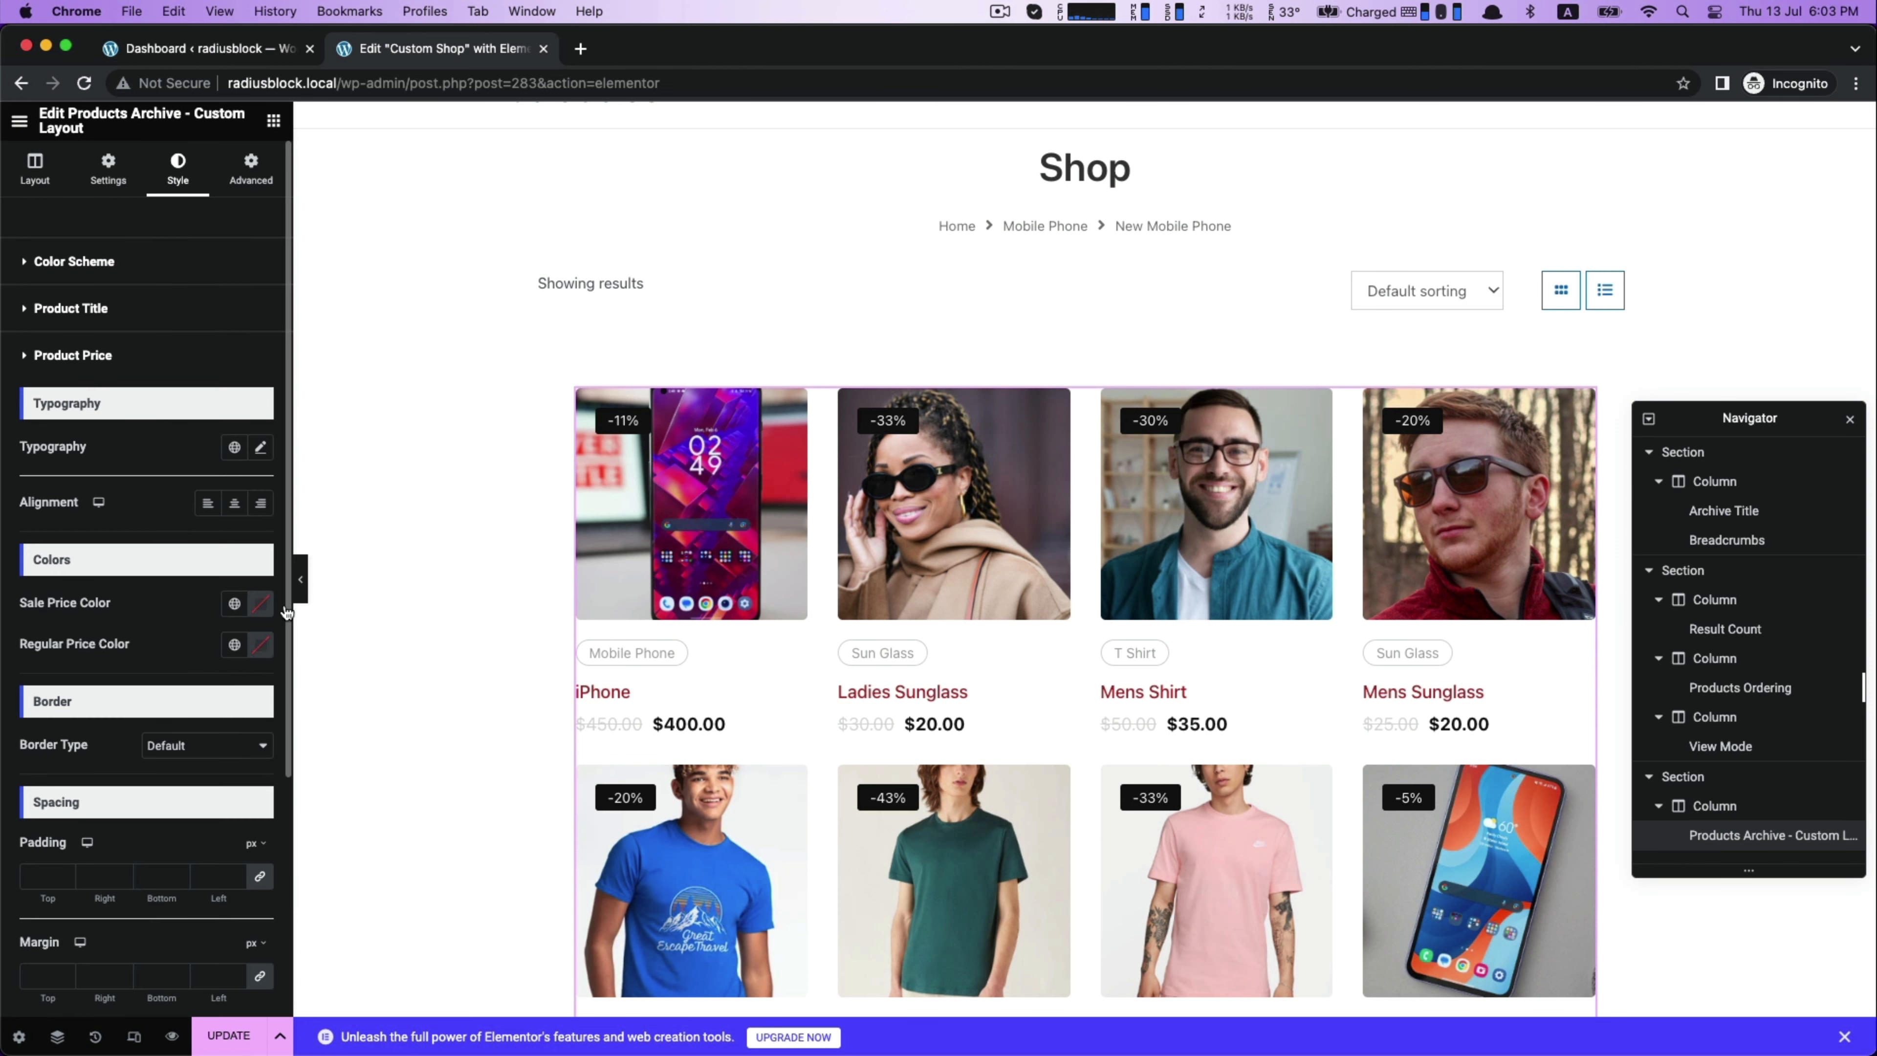
pyautogui.click(260, 603)
pyautogui.press('super+v')
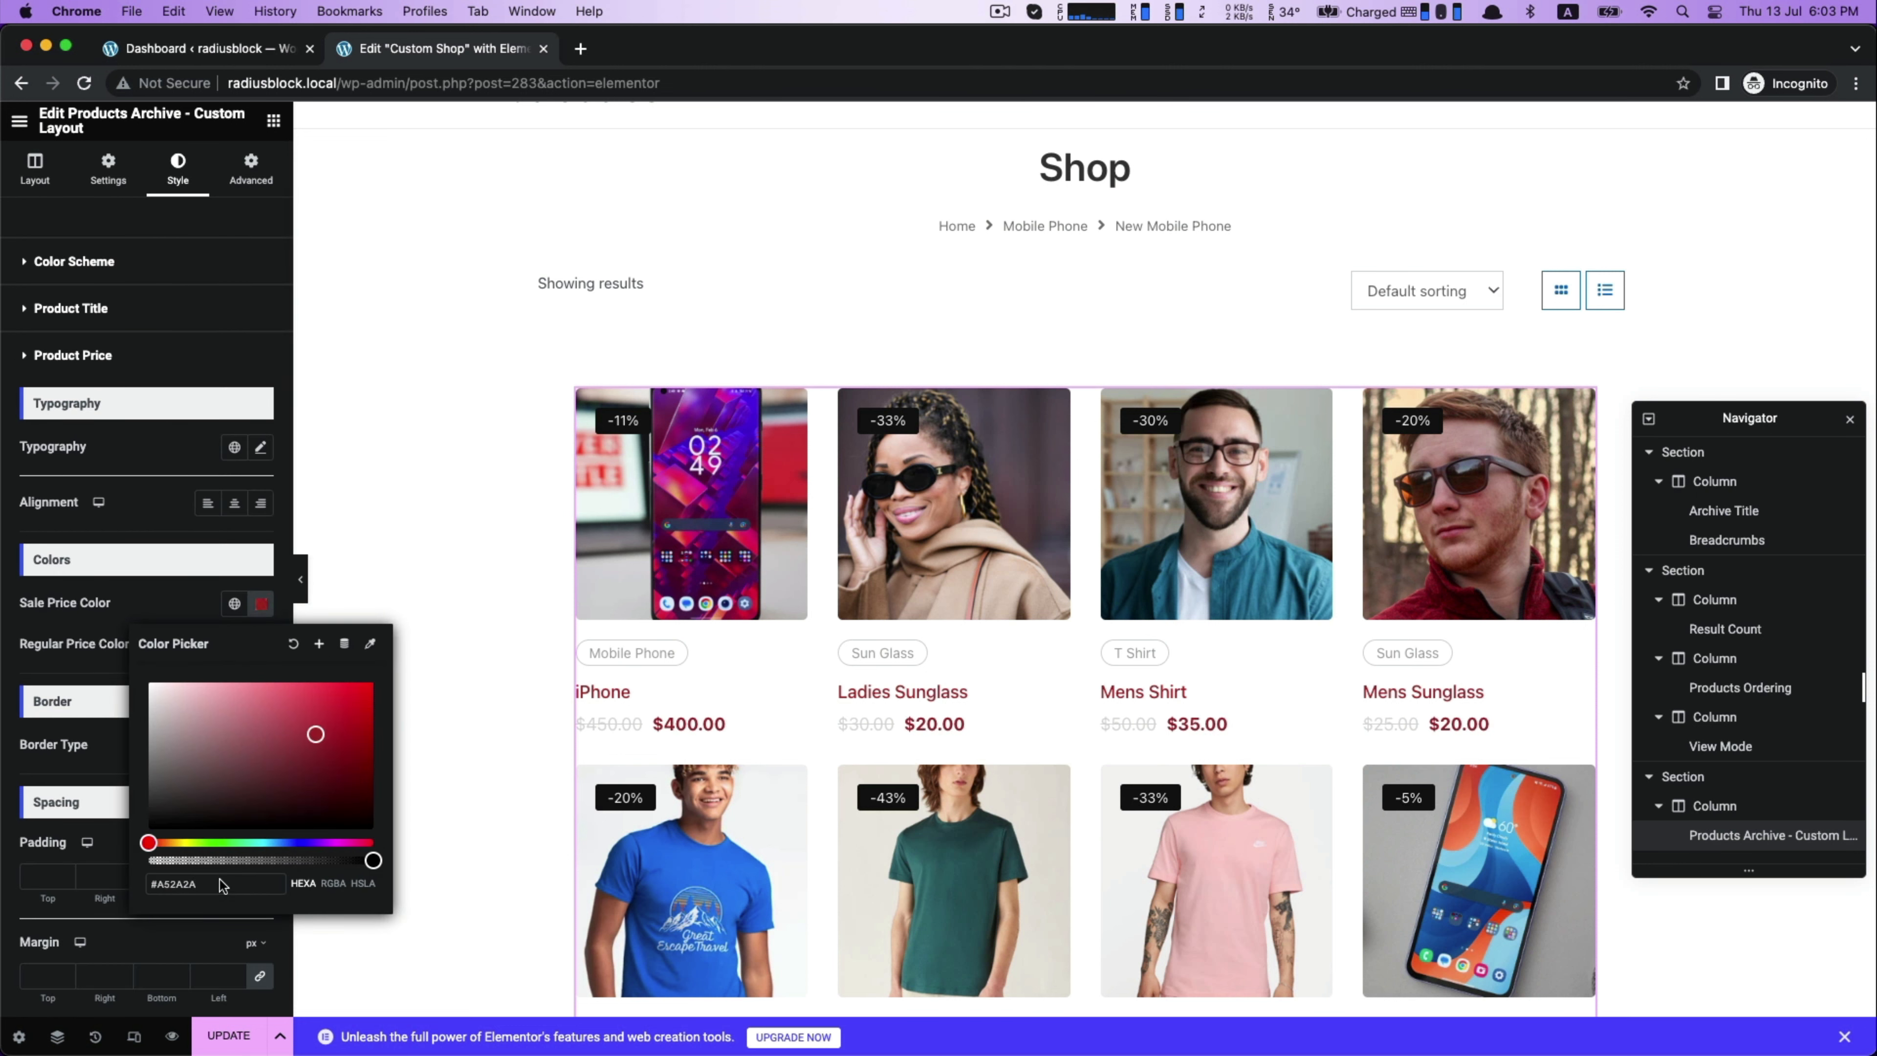
pyautogui.click(182, 603)
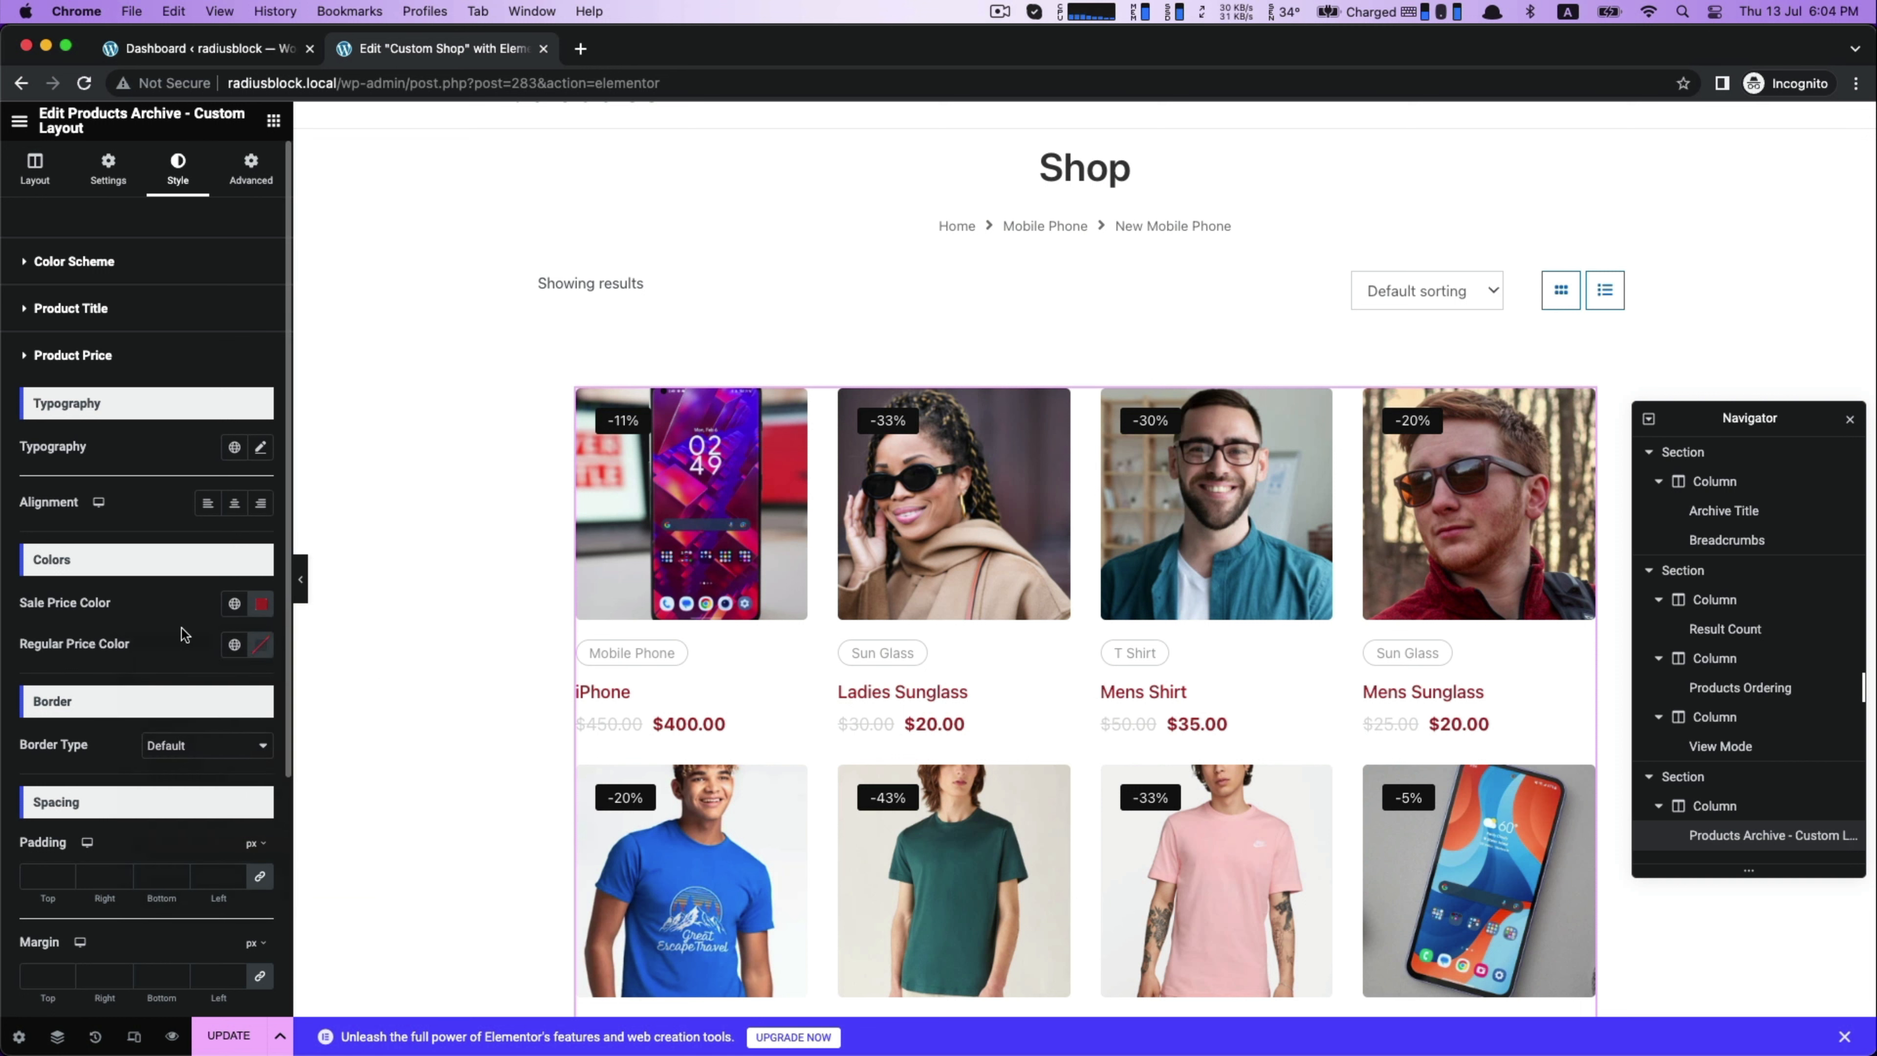
pyautogui.click(264, 647)
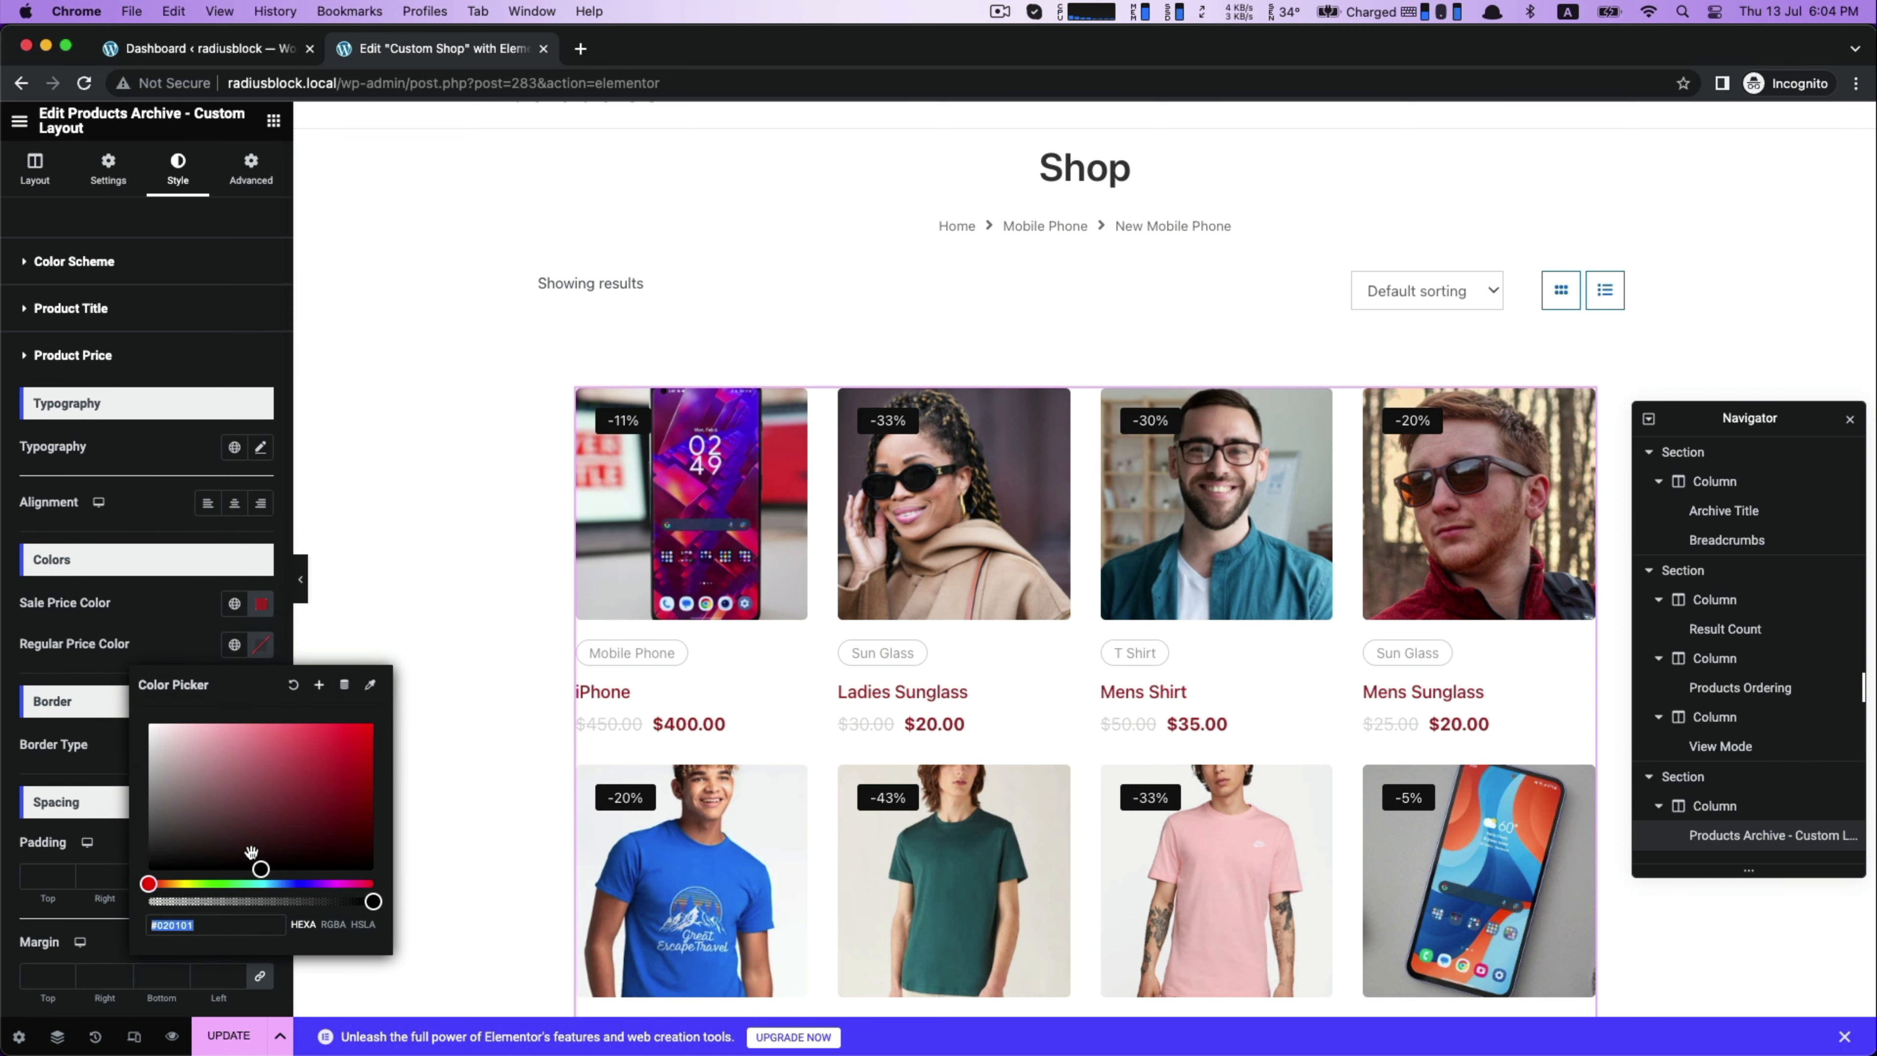
pyautogui.click(355, 861)
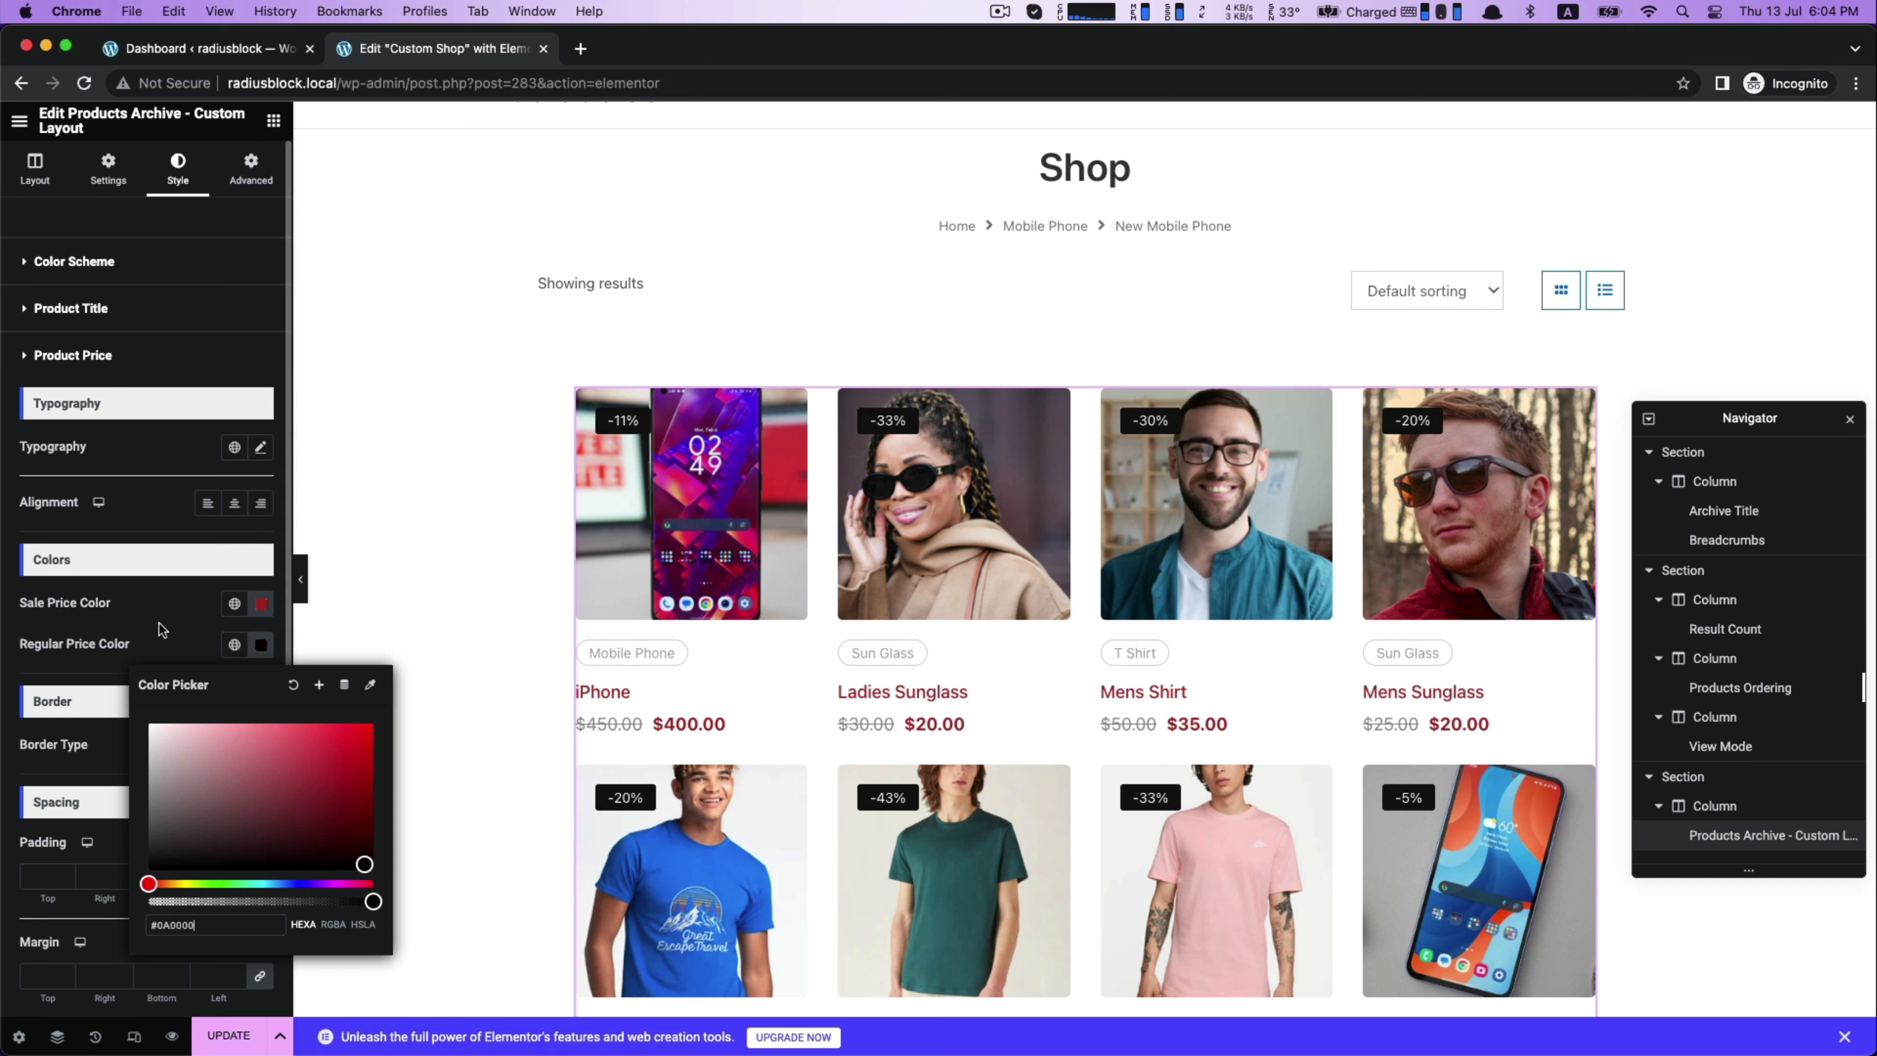
pyautogui.click(26, 367)
# Set the badge background color to #A52A2A in the archive's badge styles.
pyautogui.click(22, 404)
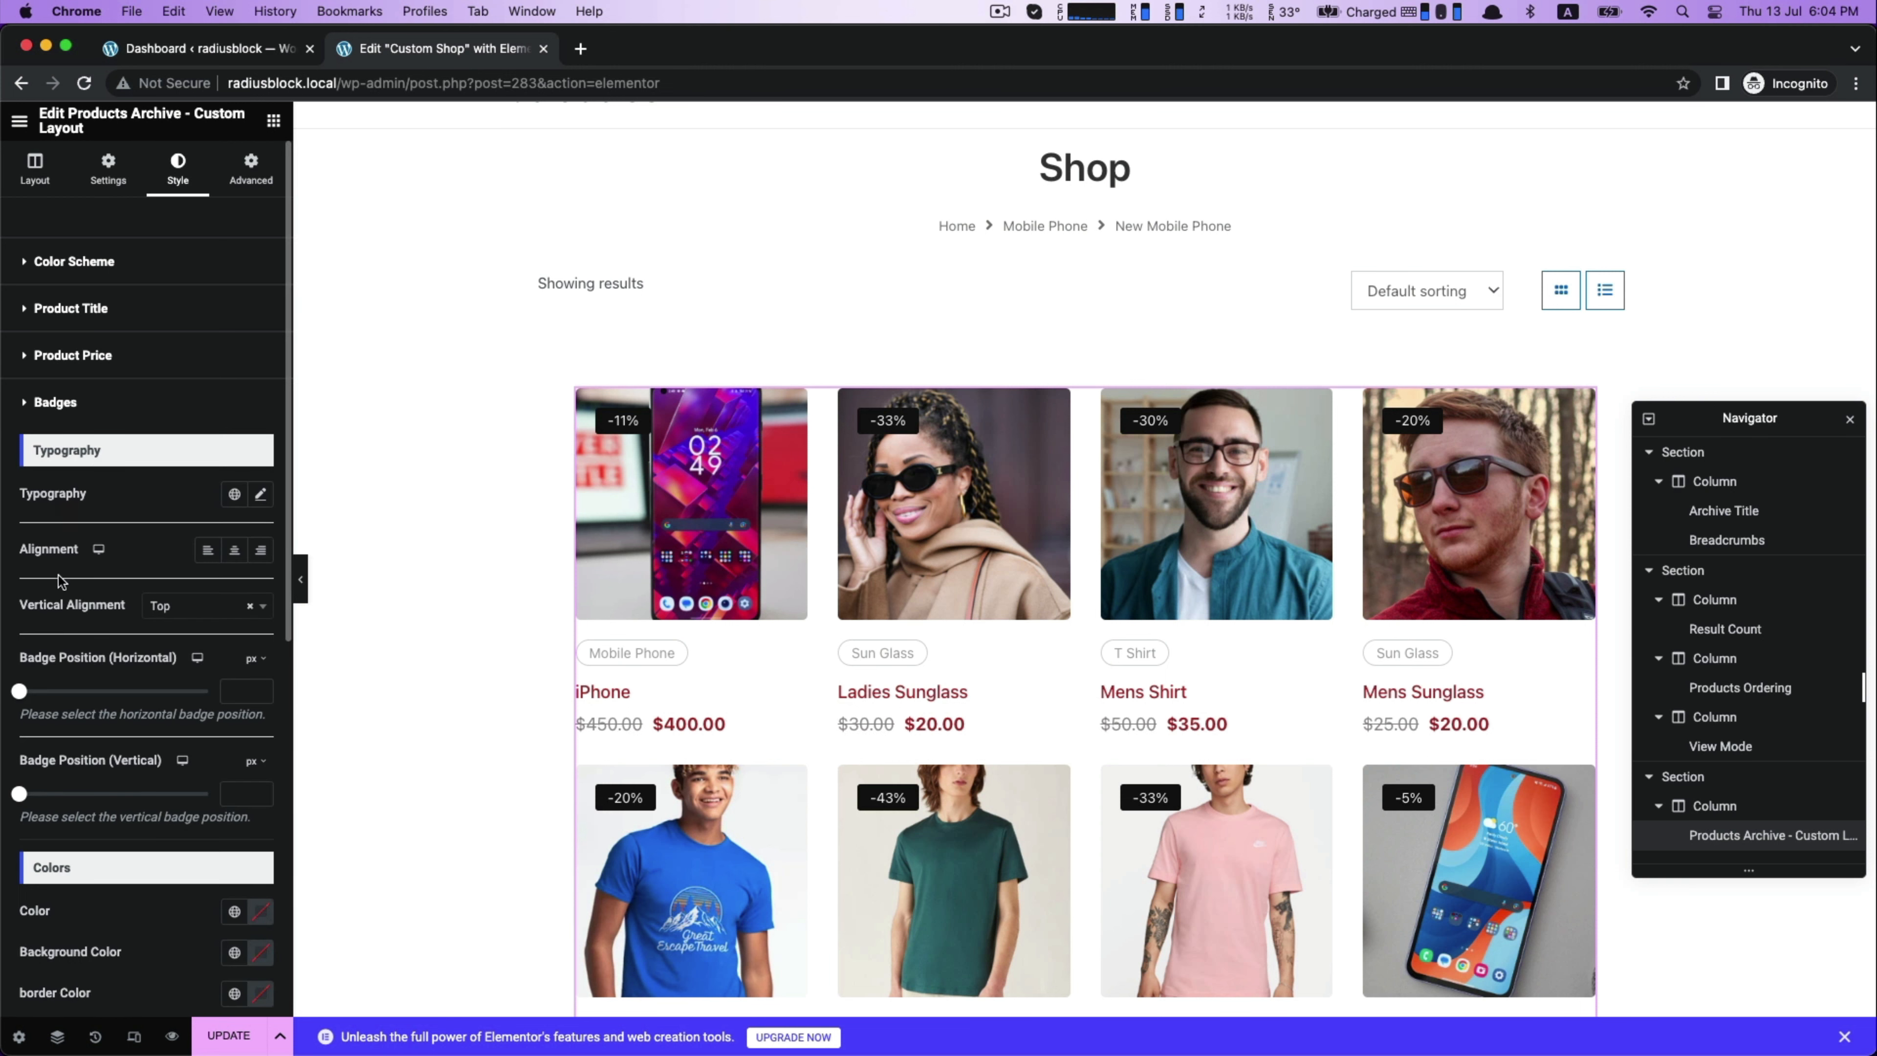
pyautogui.scroll(-5, 63, 584)
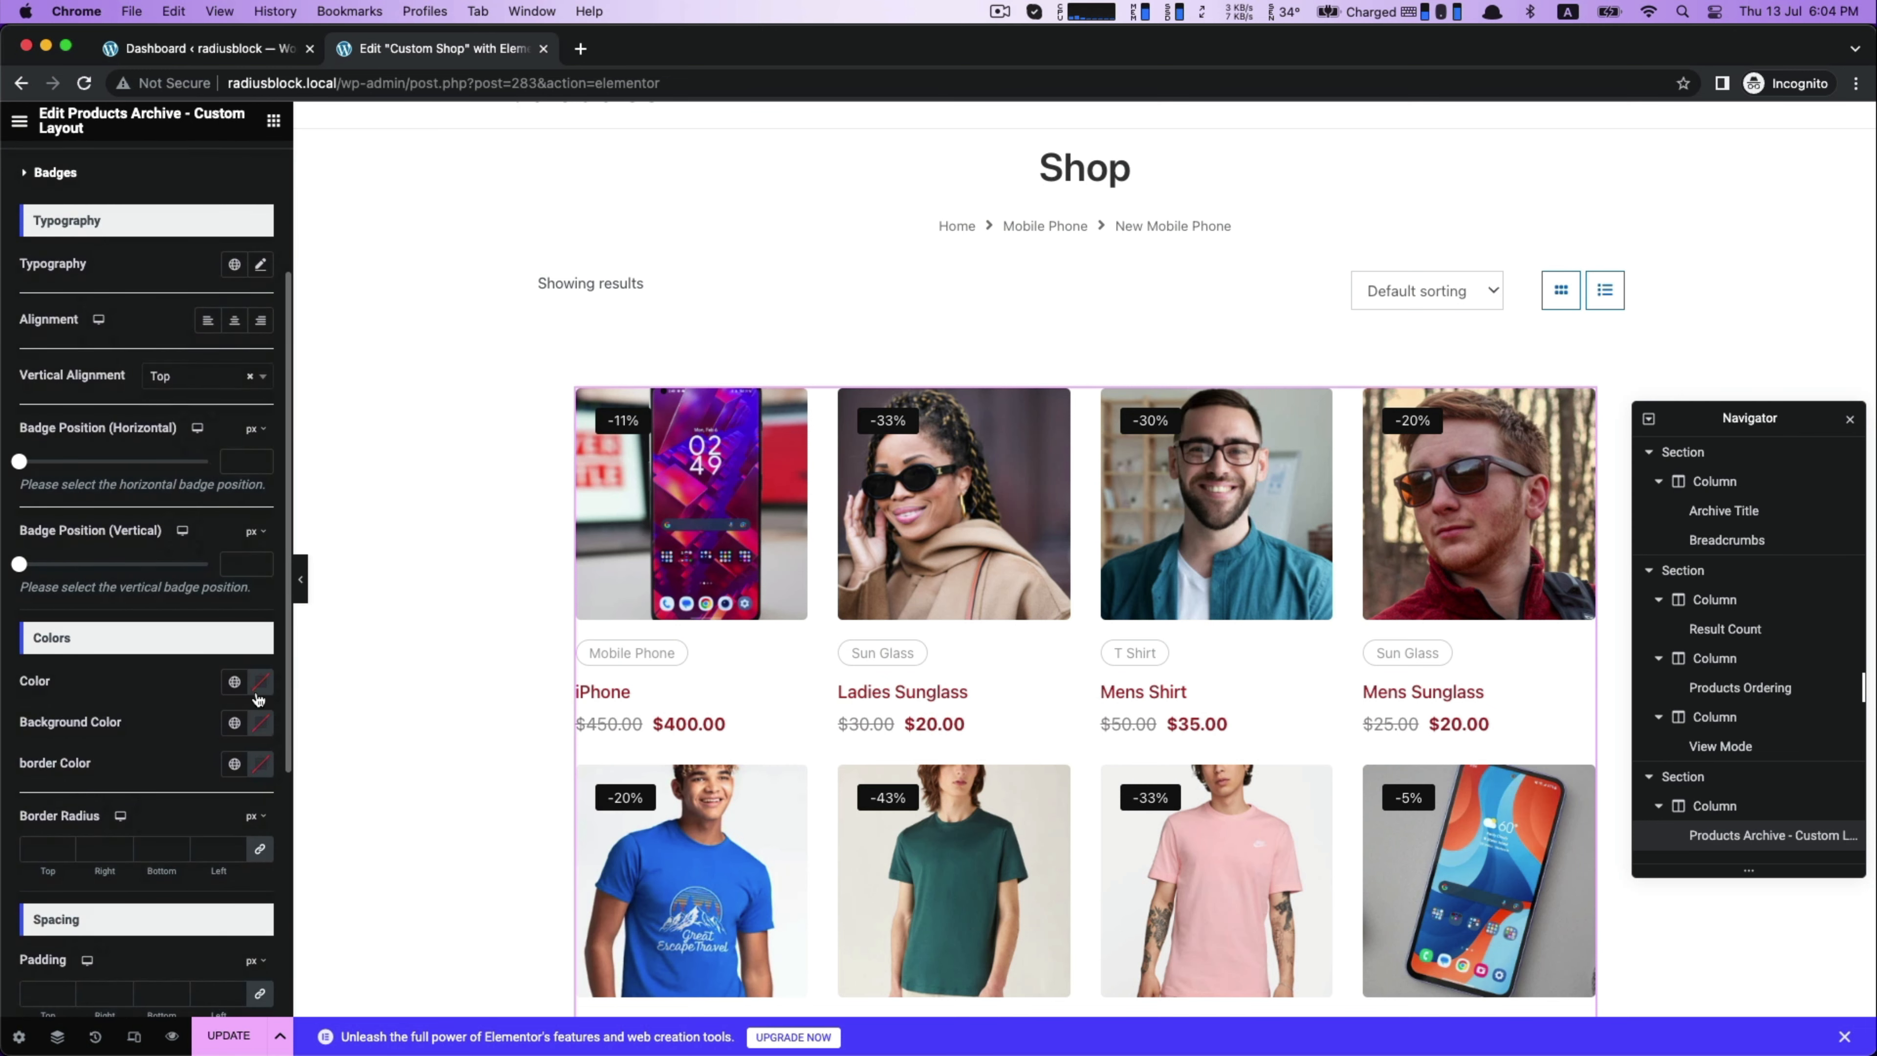
pyautogui.click(260, 722)
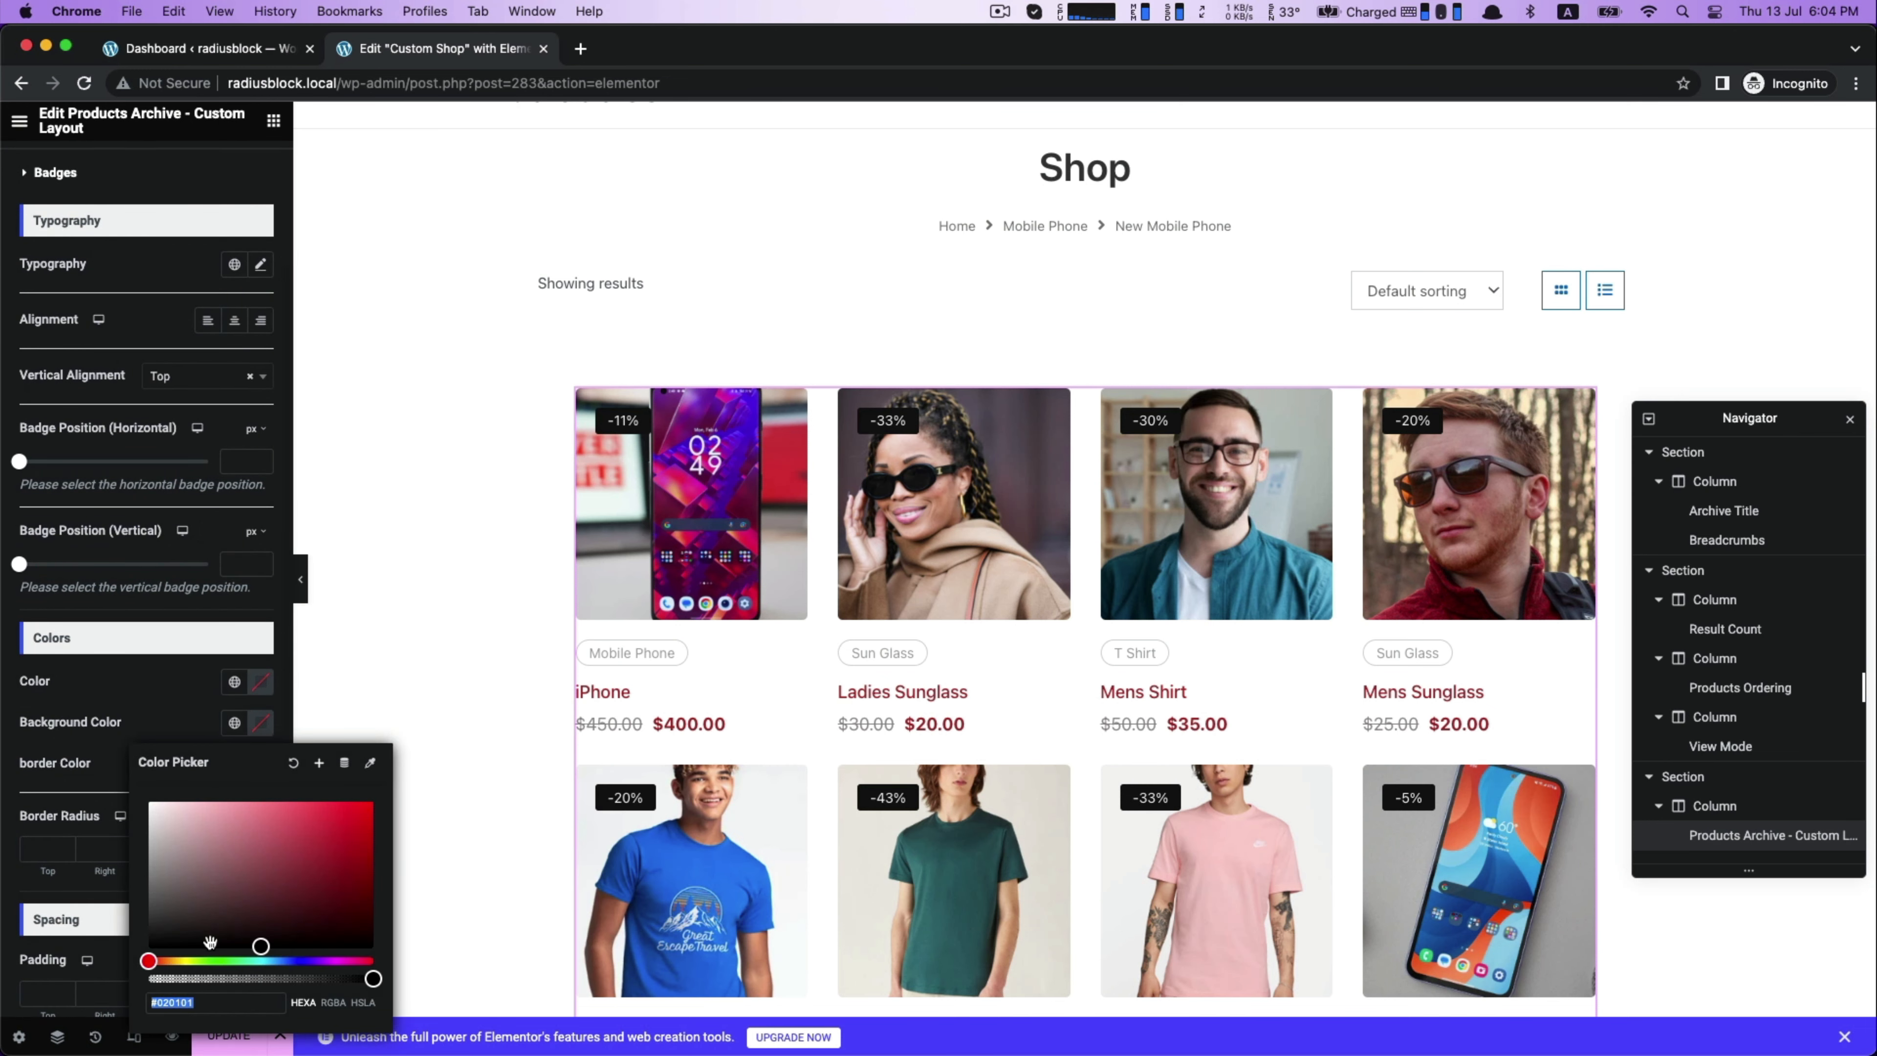
pyautogui.write('#A52A2A')
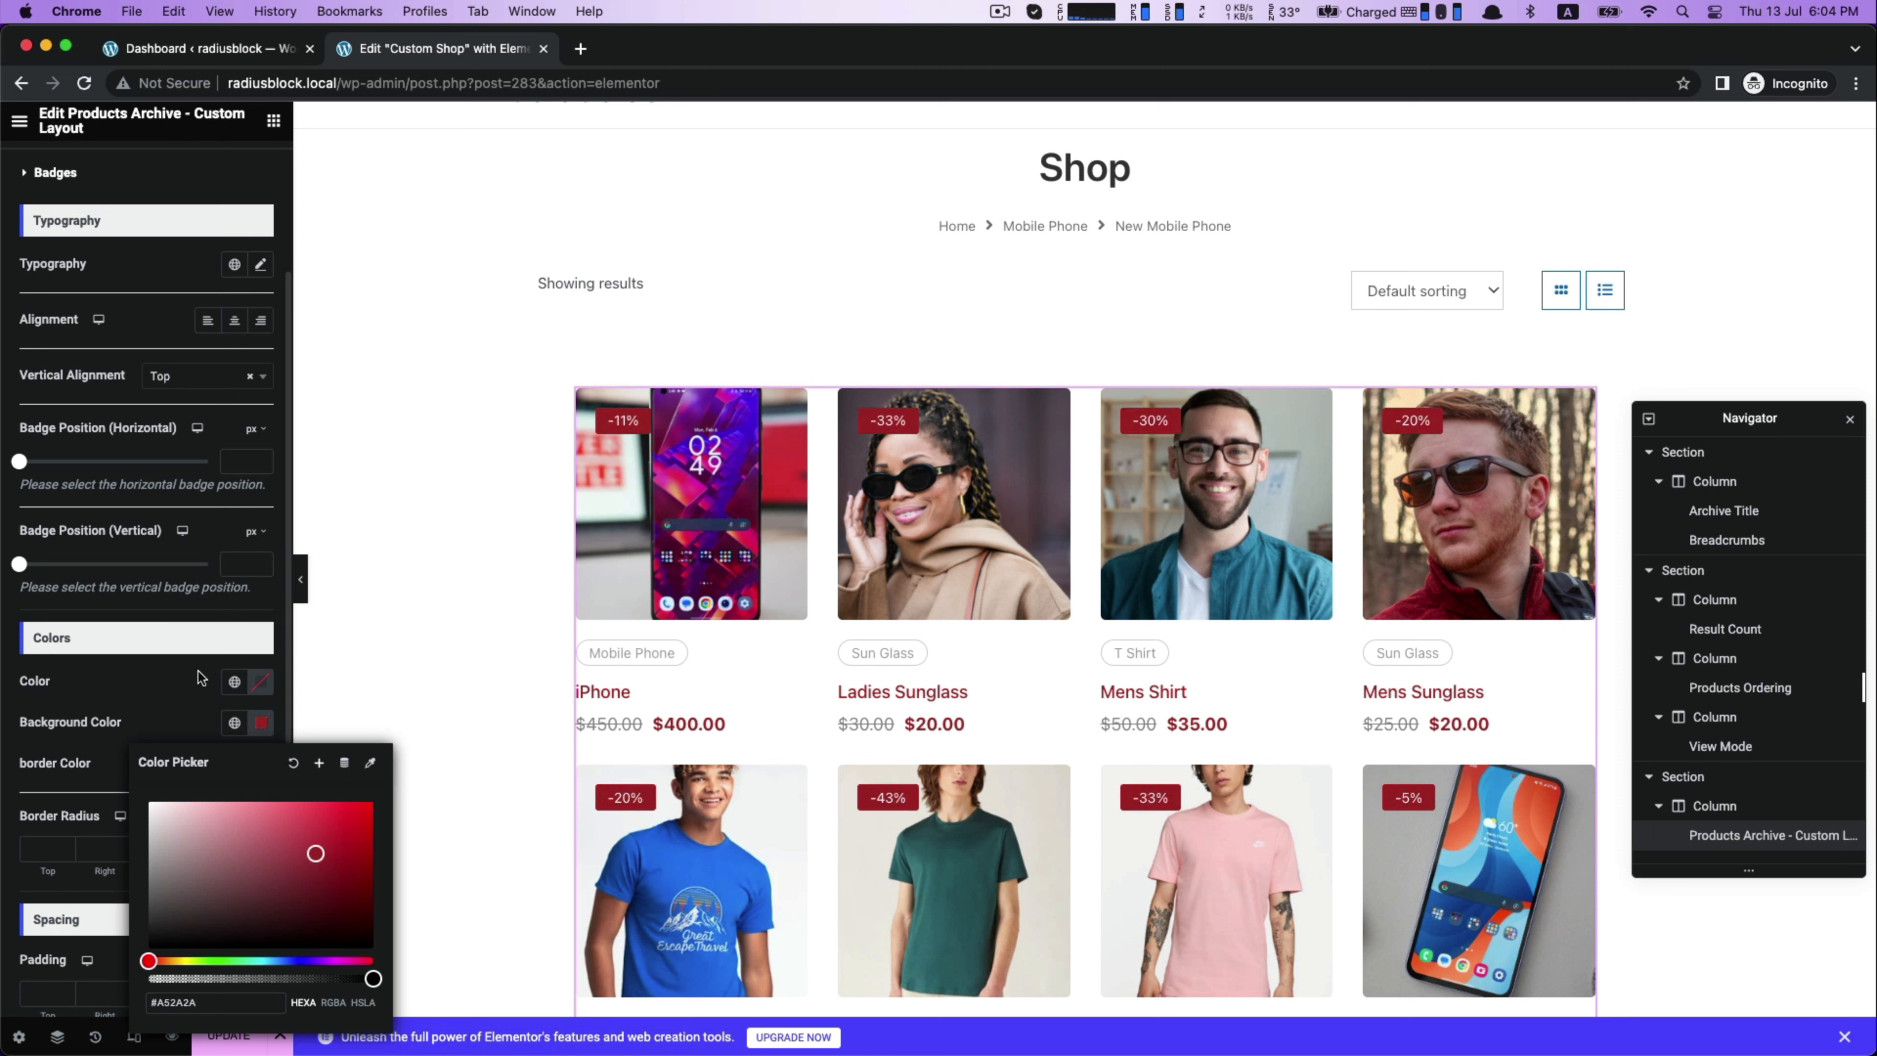
pyautogui.click(176, 677)
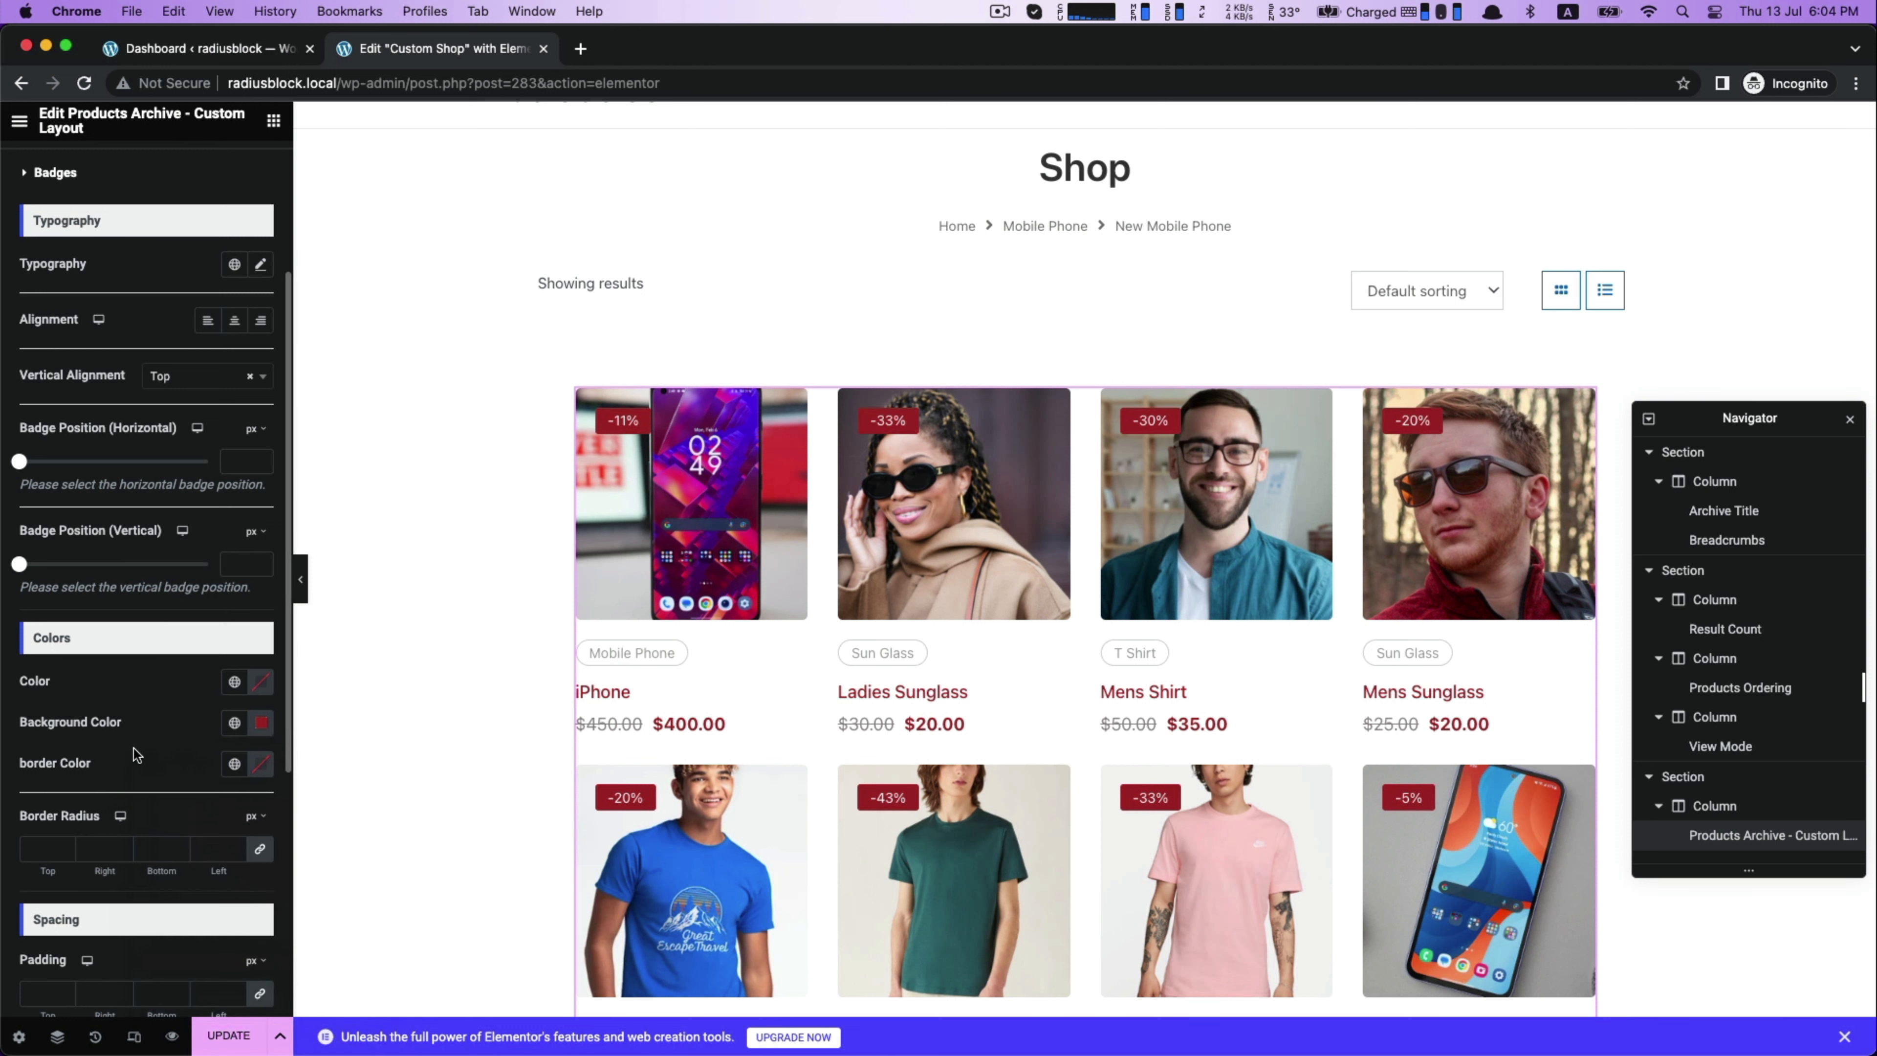
# Try the Middle and Bottom vertical alignments for the product badges, then restore Top.
pyautogui.scroll(-1, 134, 748)
pyautogui.scroll(-5, 155, 708)
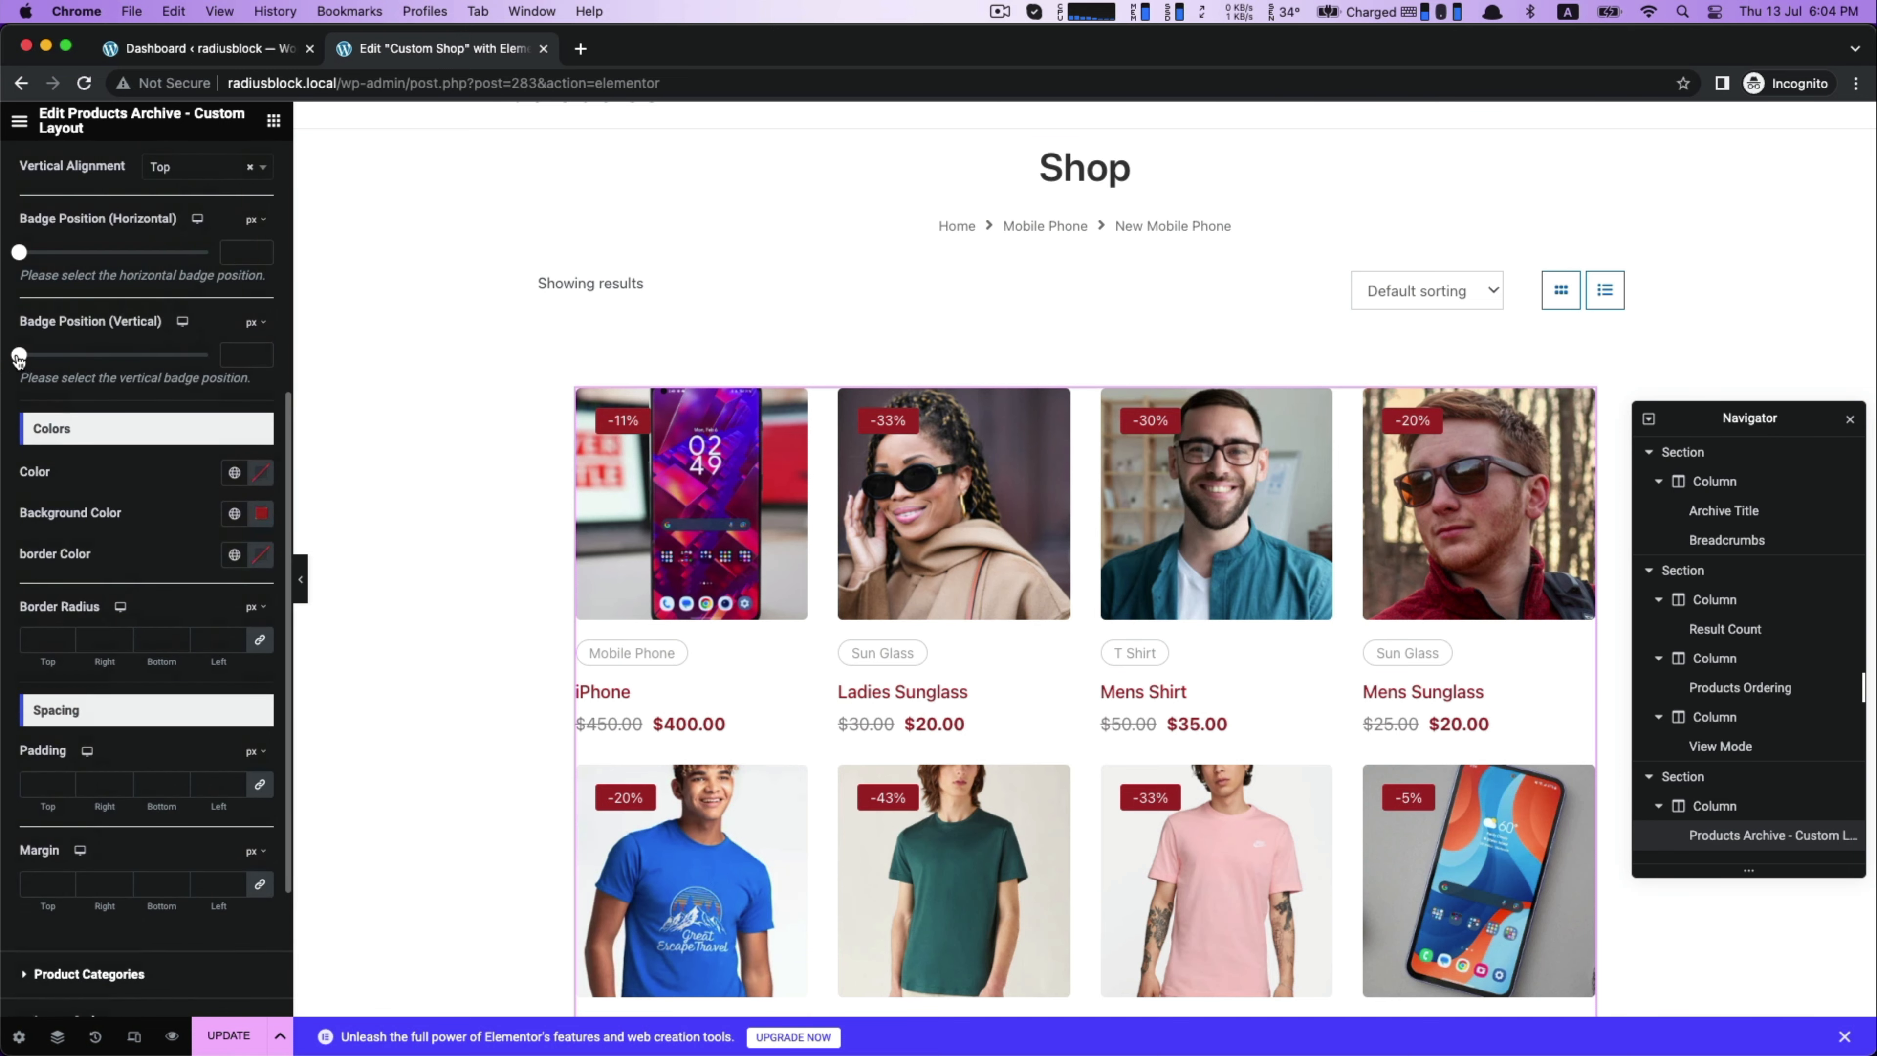
pyautogui.scroll(1, 81, 361)
pyautogui.click(218, 221)
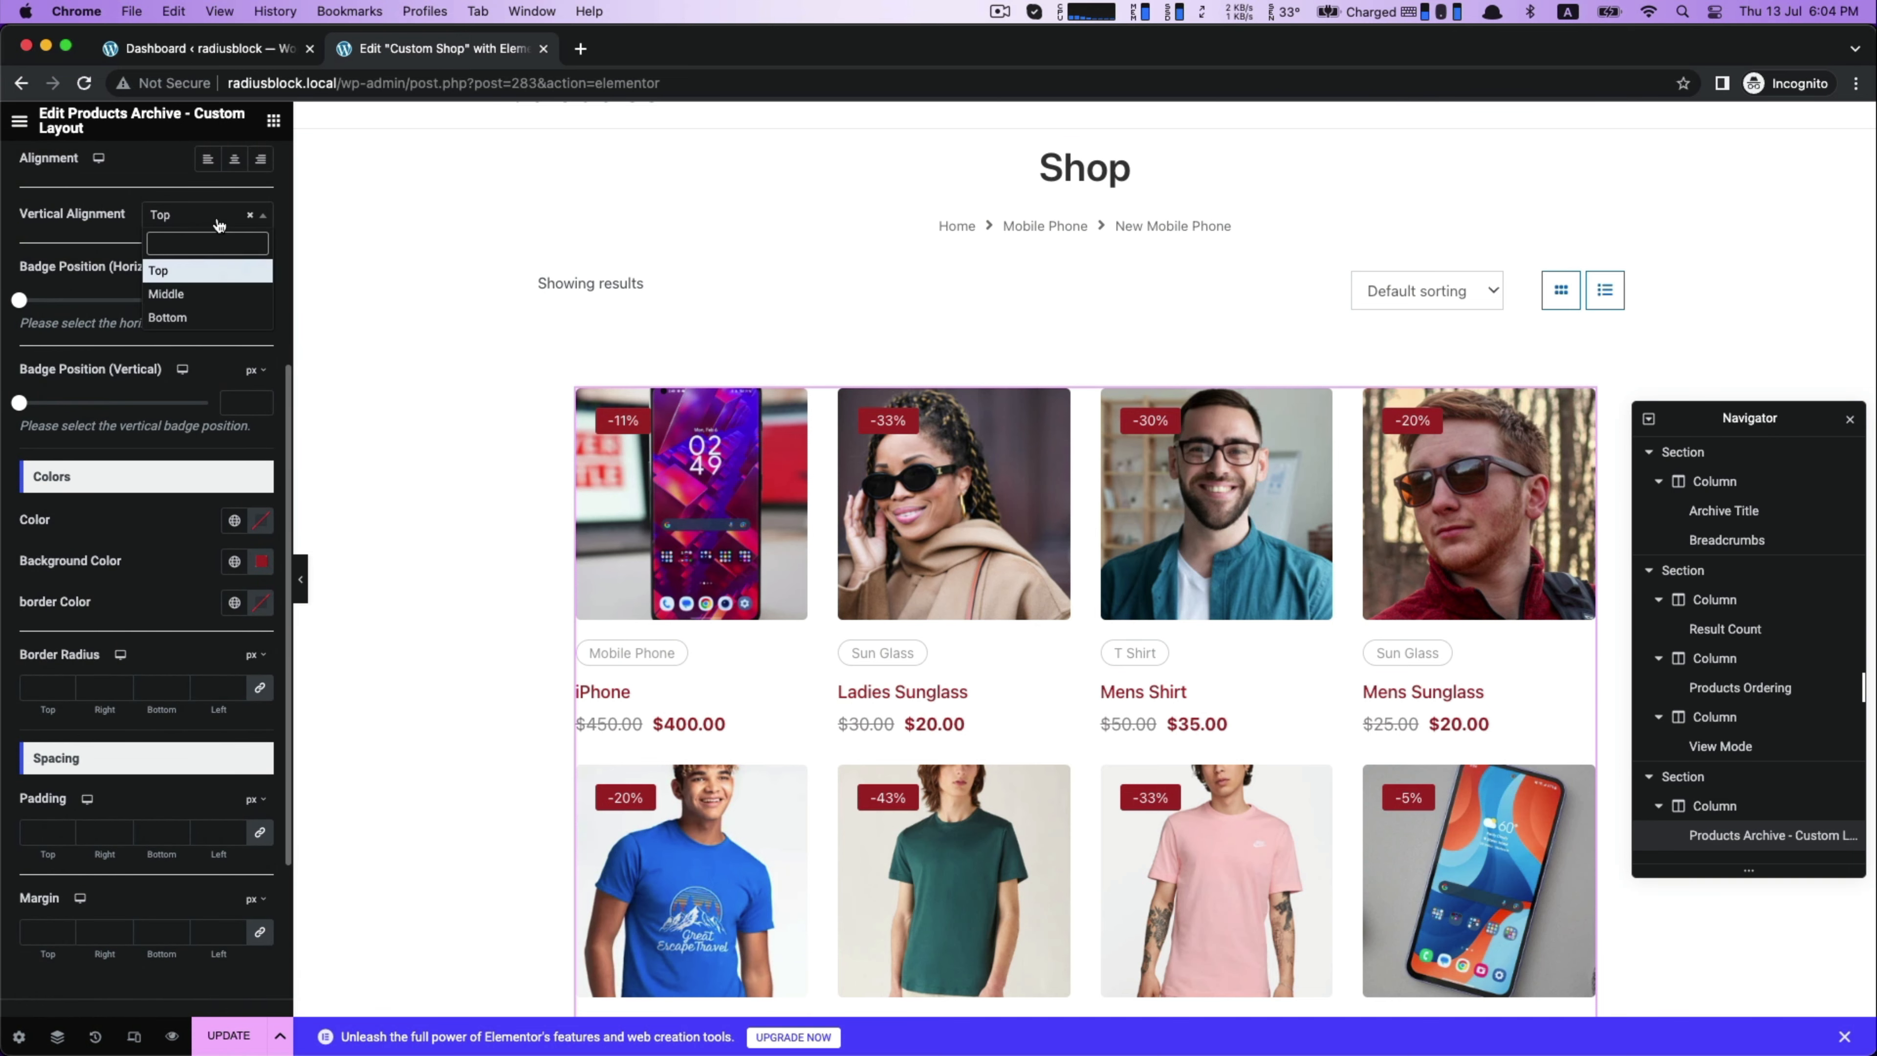
pyautogui.click(206, 297)
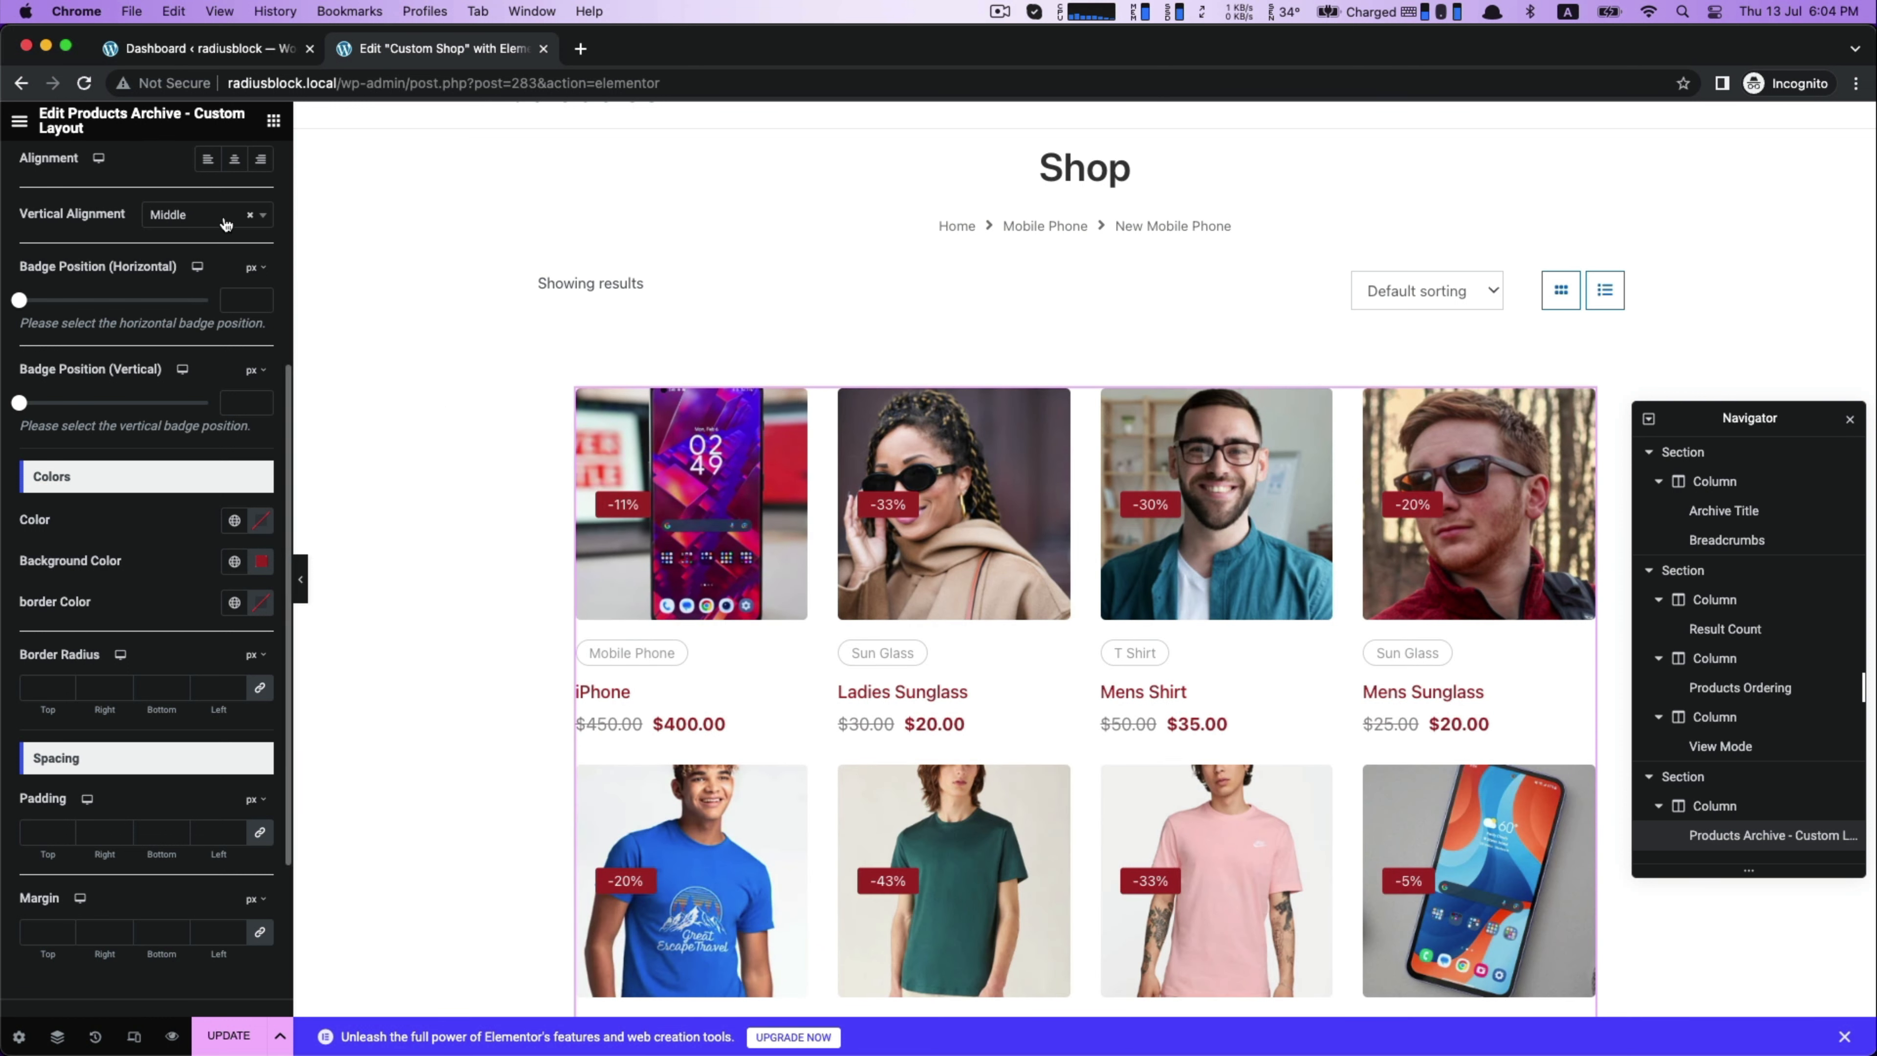
pyautogui.click(206, 215)
pyautogui.click(187, 318)
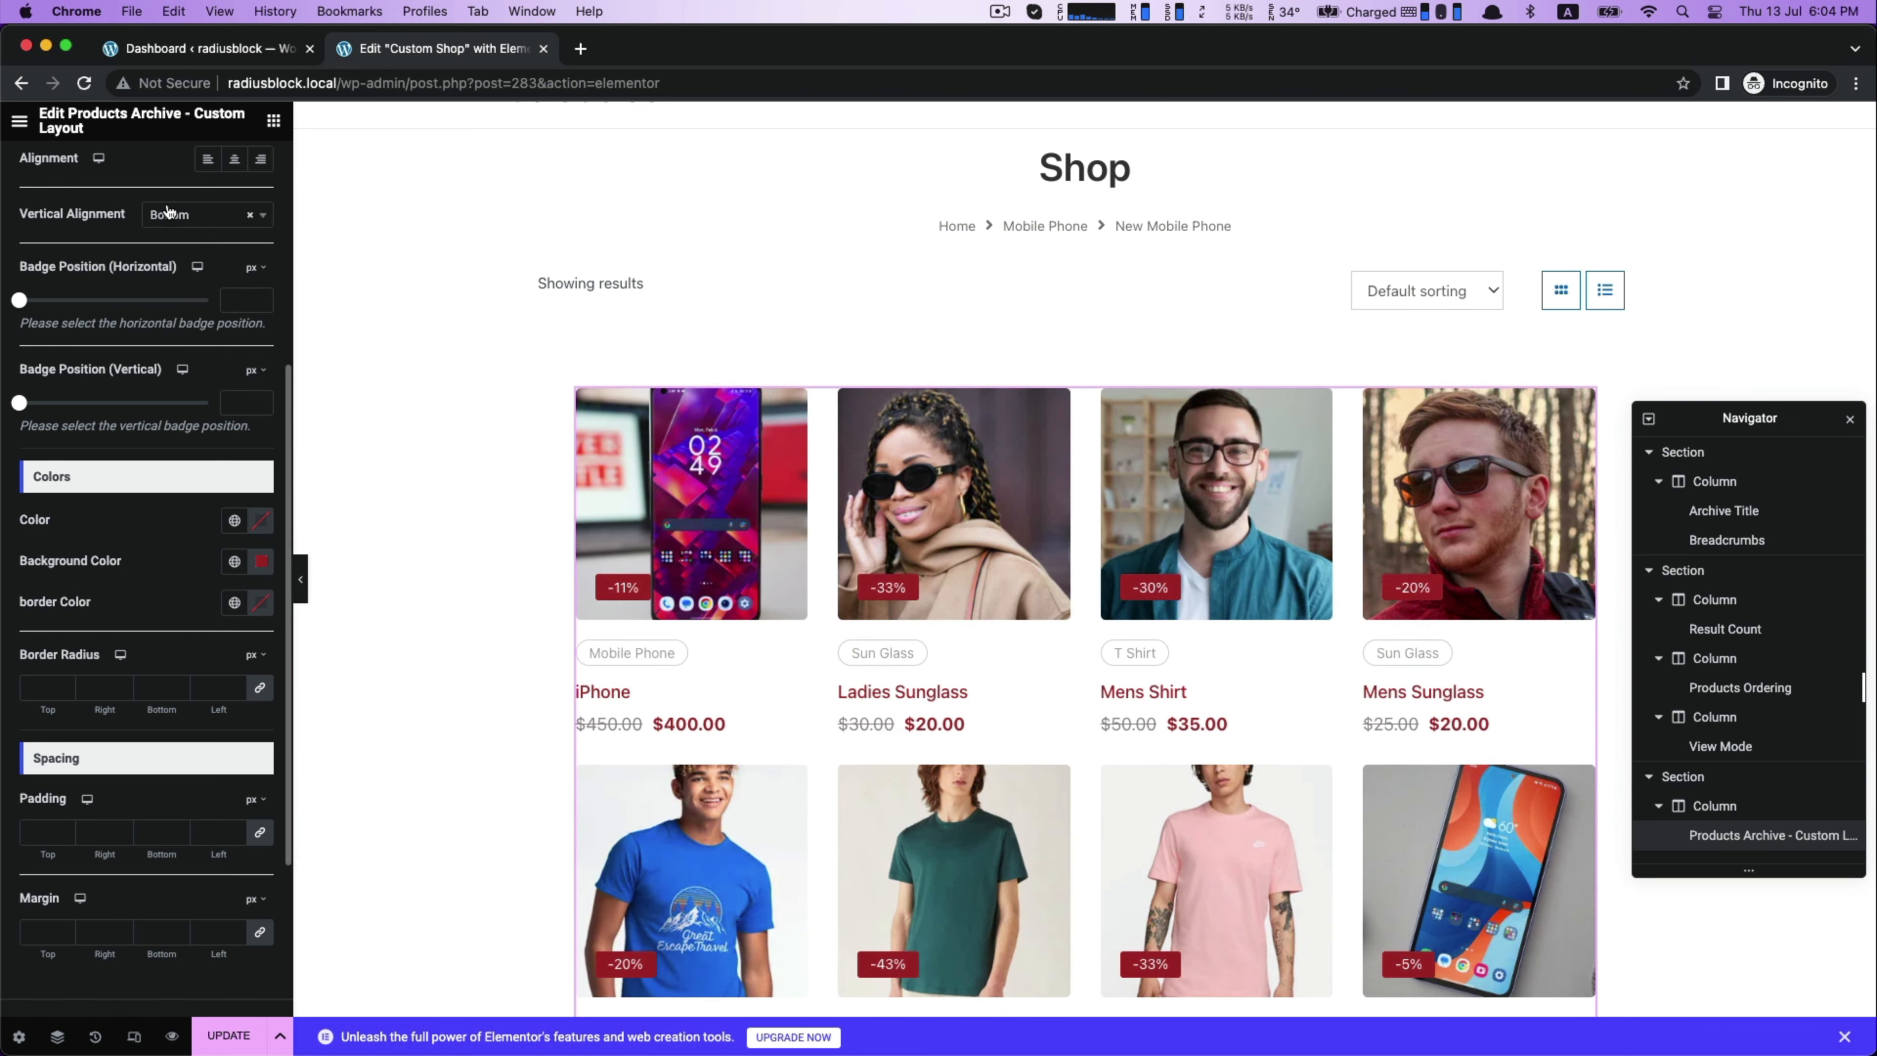
pyautogui.click(206, 215)
pyautogui.click(159, 270)
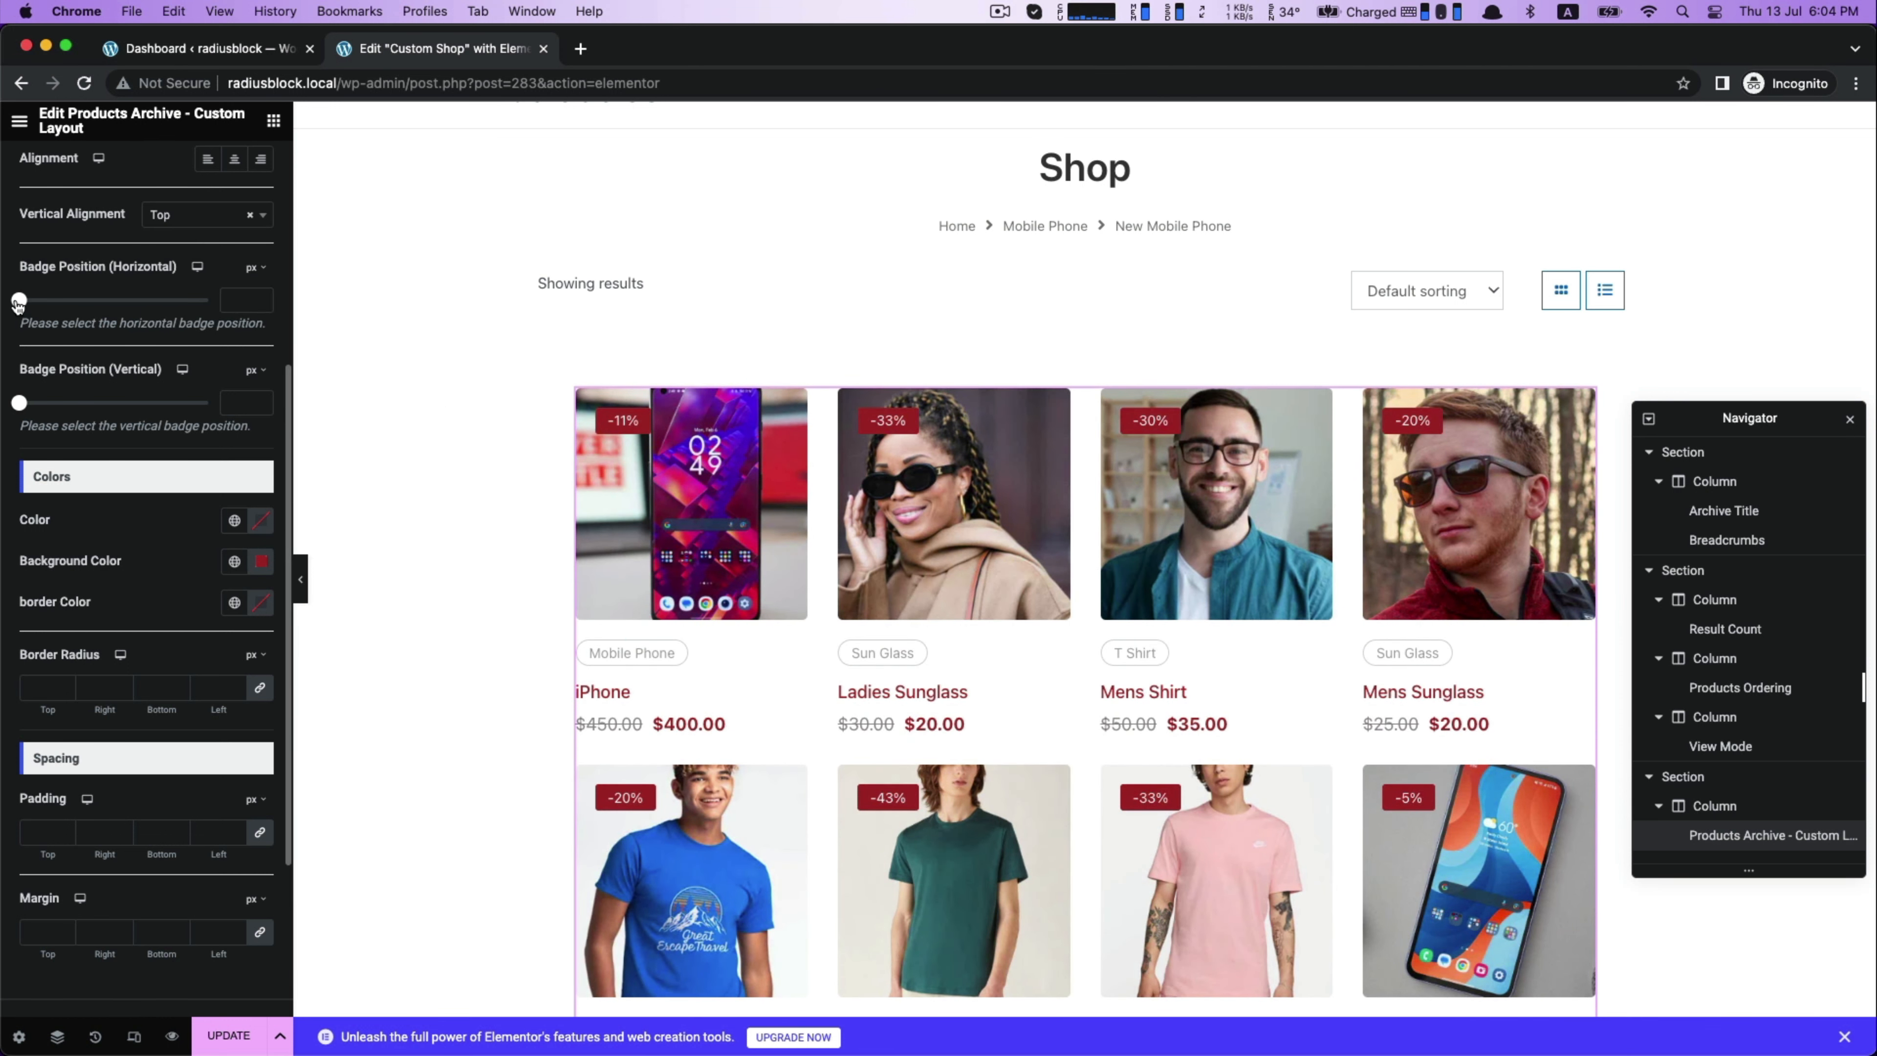
# Set the horizontal badge position to 0 px.
pyautogui.moveTo(17, 303); pyautogui.dragTo(7, 309)
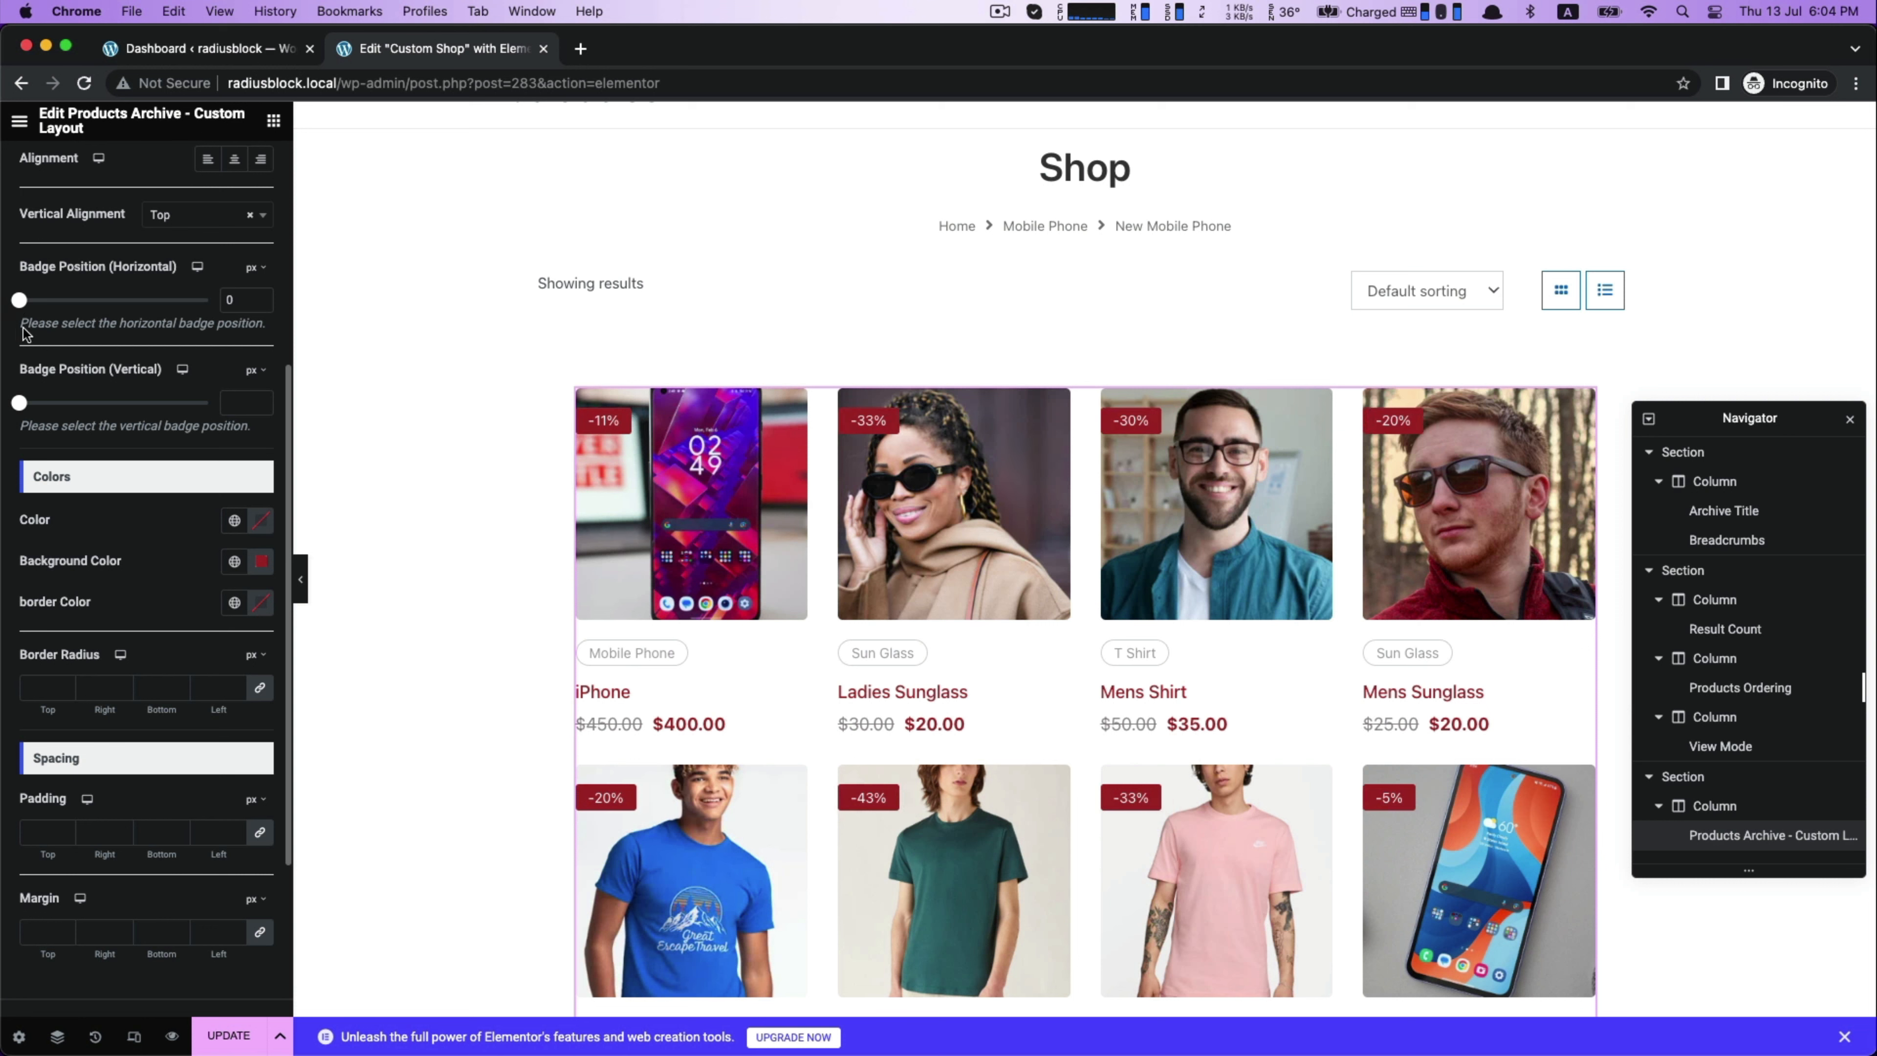
pyautogui.scroll(-4, 127, 531)
pyautogui.scroll(10, 22, 406)
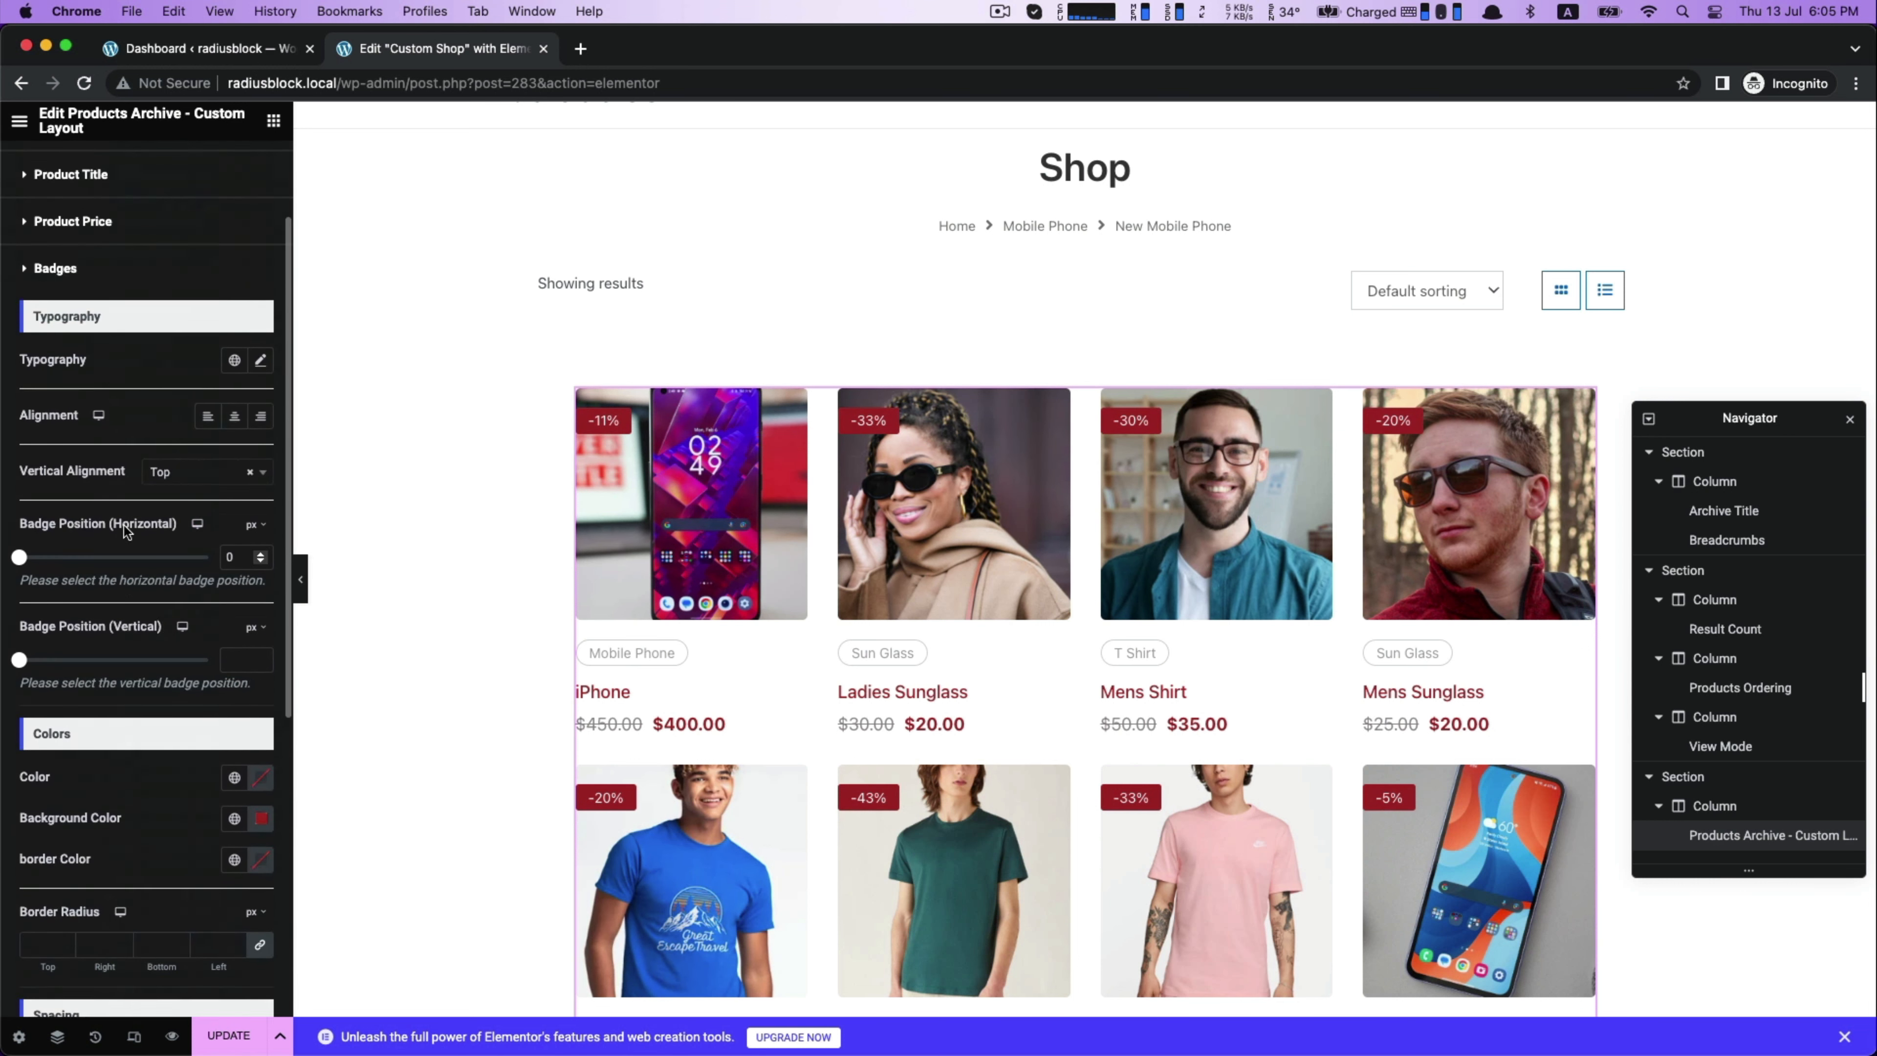
# Review the product categories styles and turn off the product categories in the archive's content visibility settings.
pyautogui.click(22, 404)
pyautogui.click(27, 451)
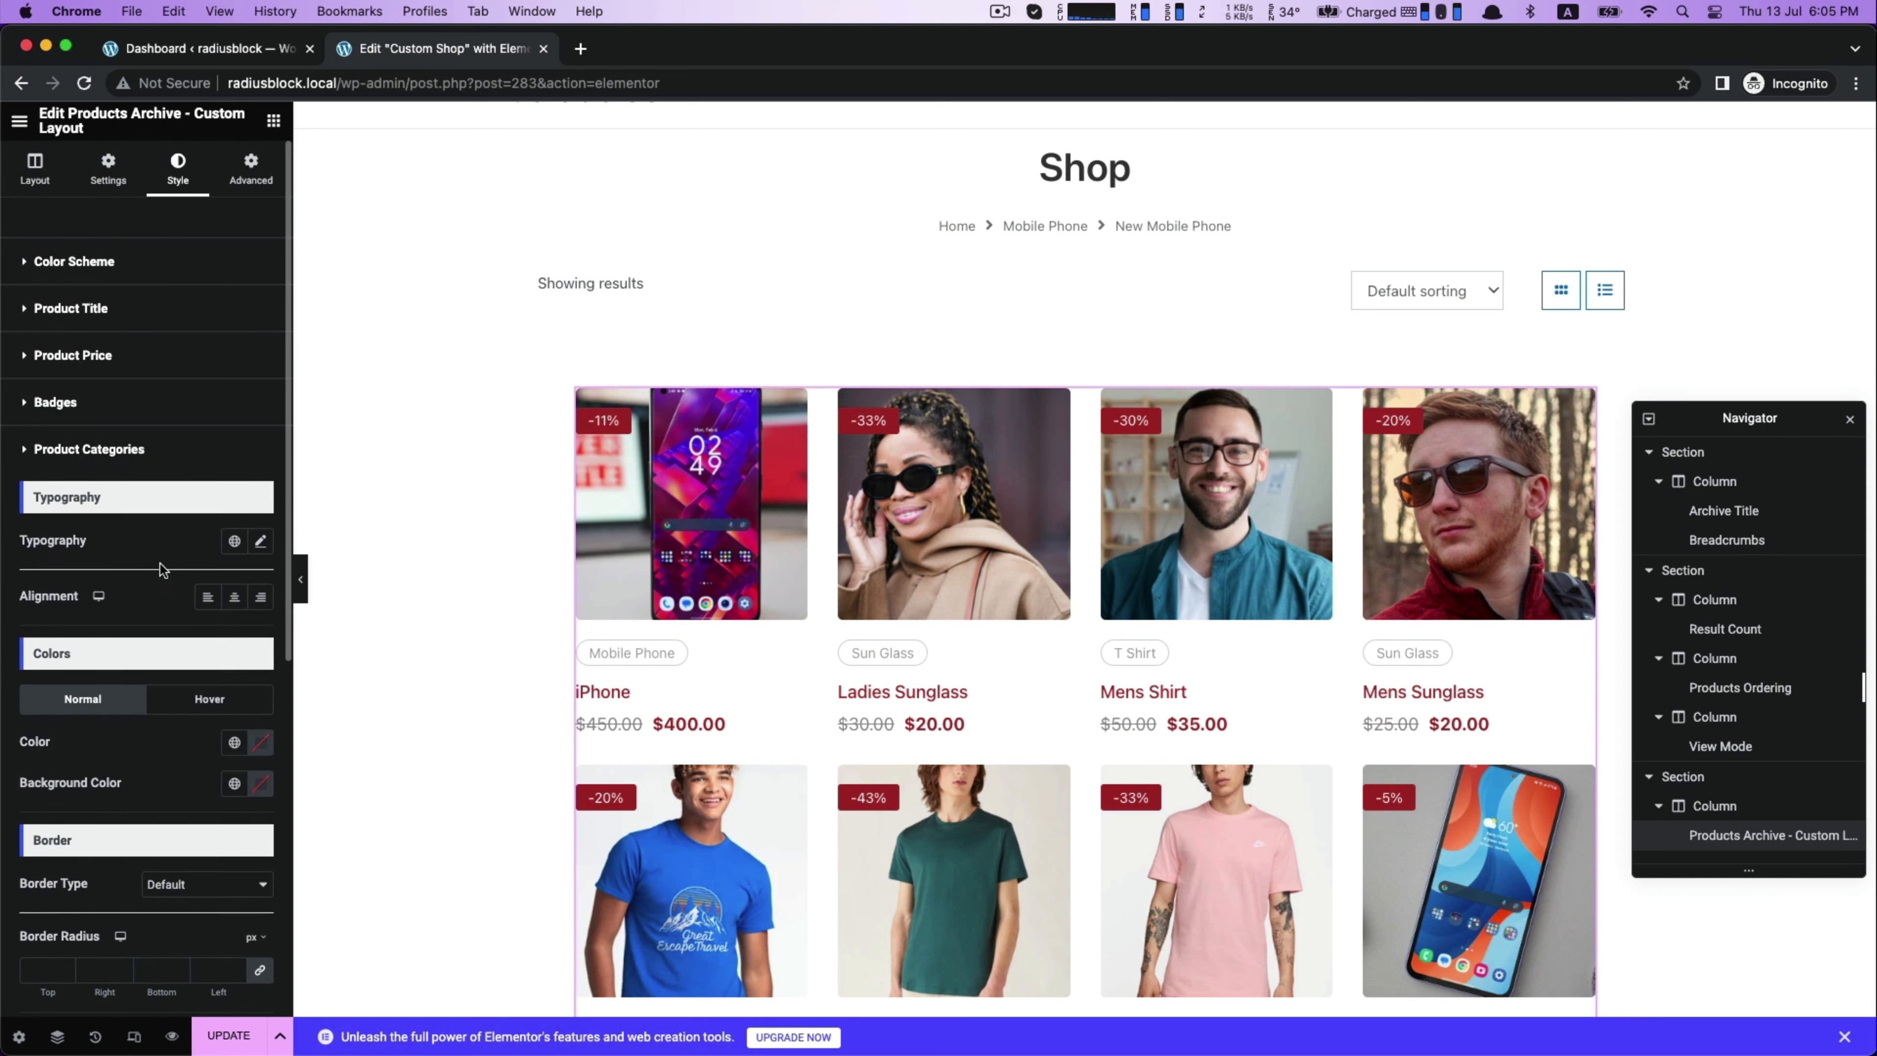
pyautogui.scroll(-8, 108, 580)
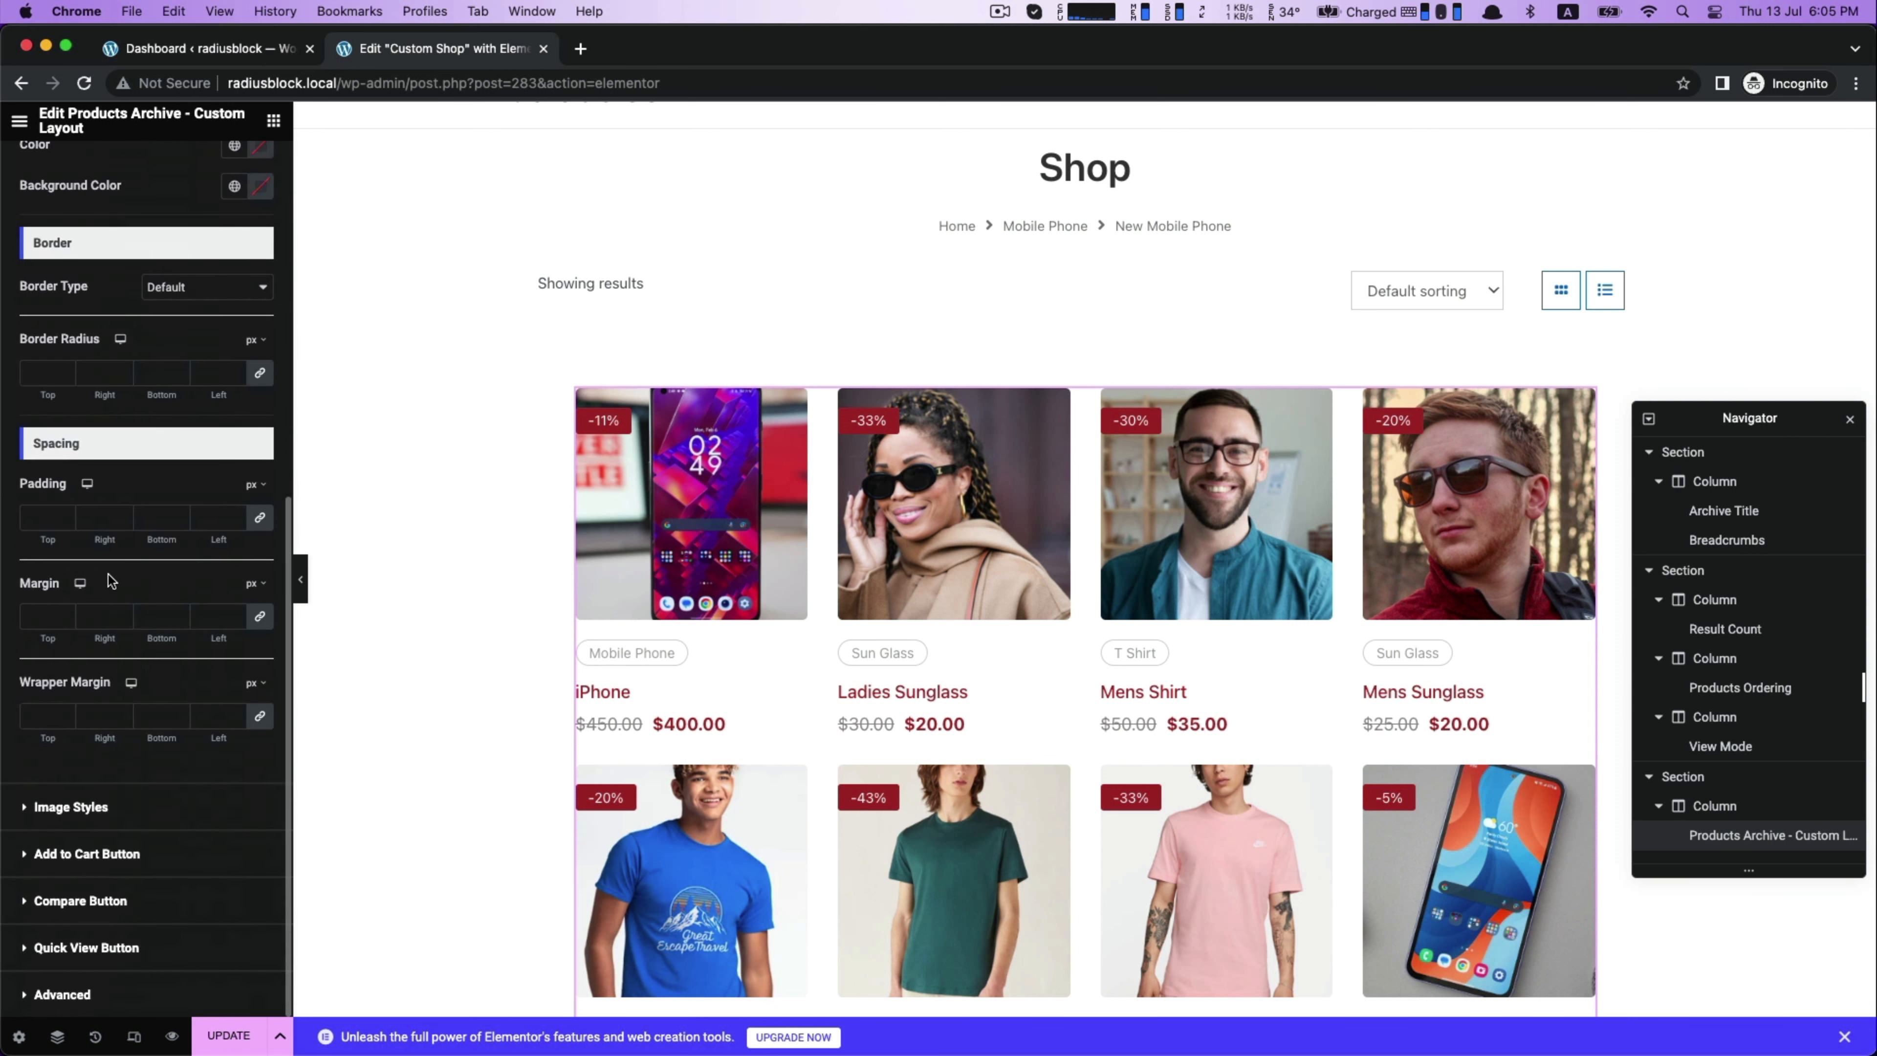
pyautogui.scroll(8, 157, 517)
pyautogui.click(108, 169)
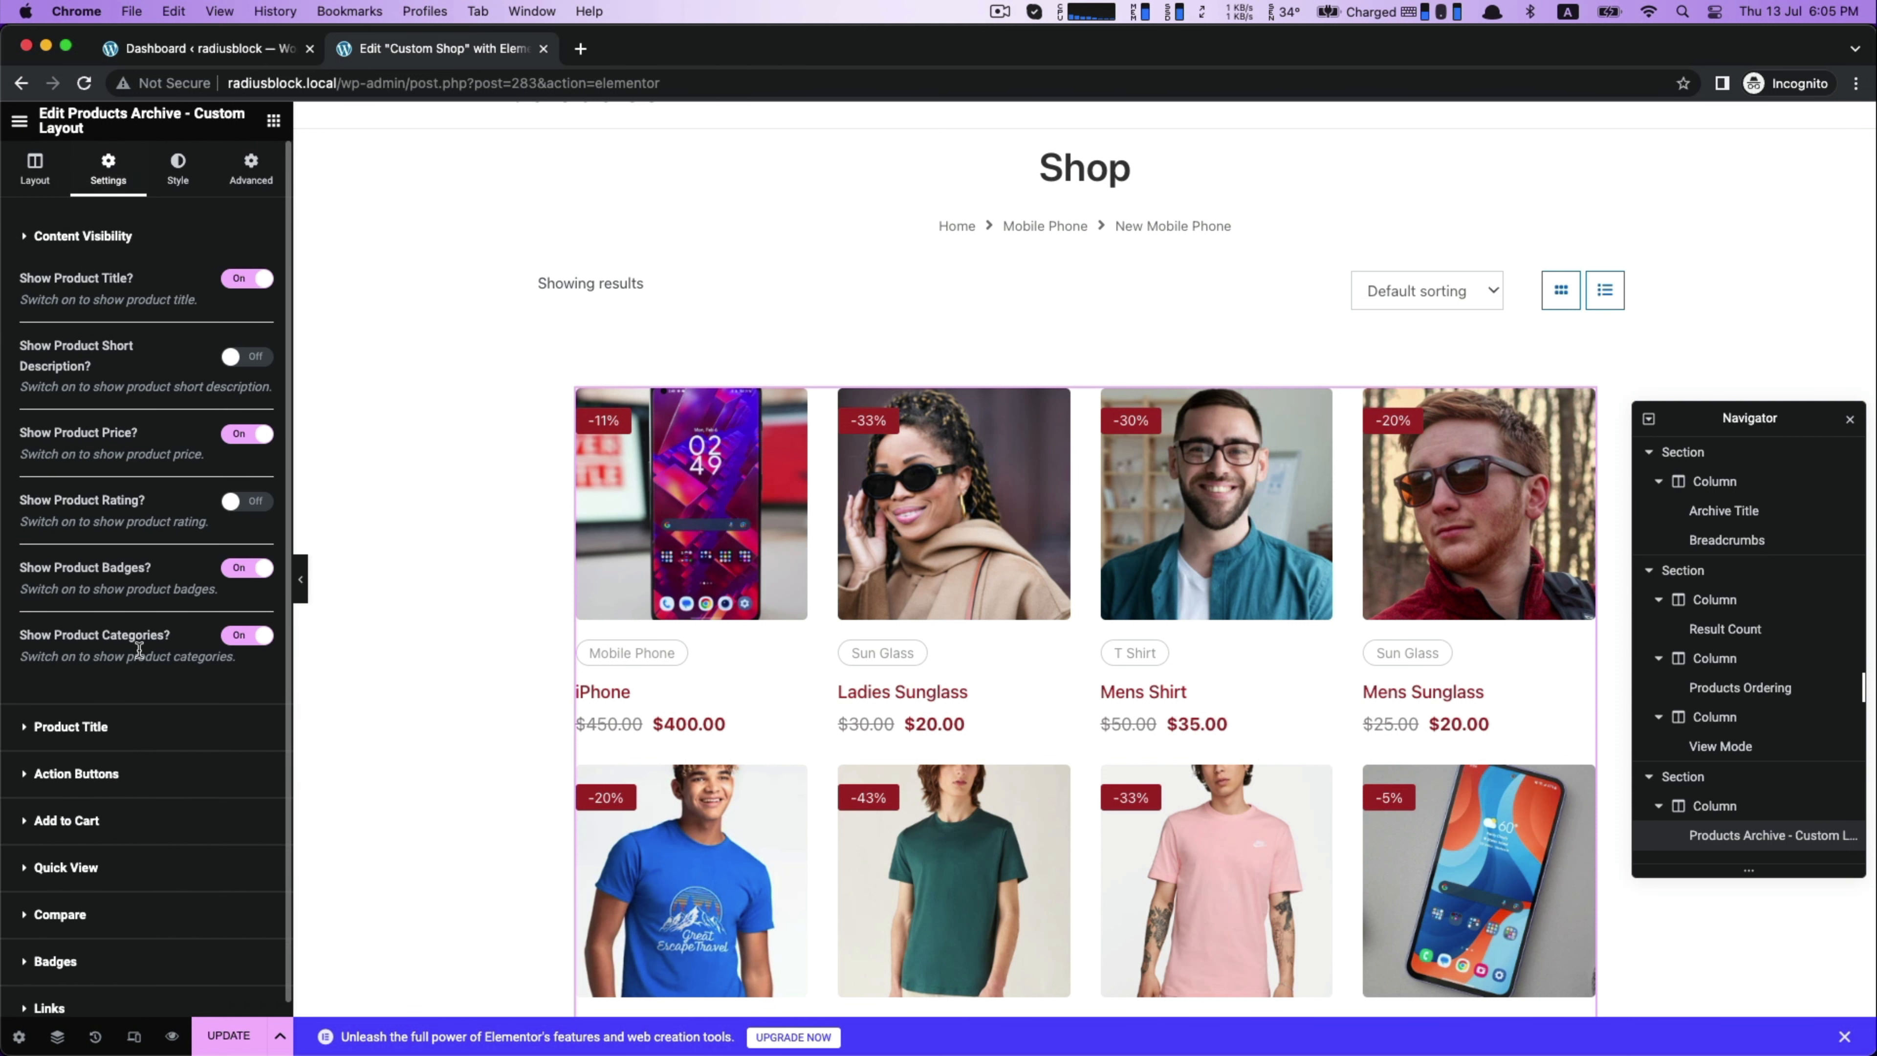
pyautogui.scroll(-1, 113, 723)
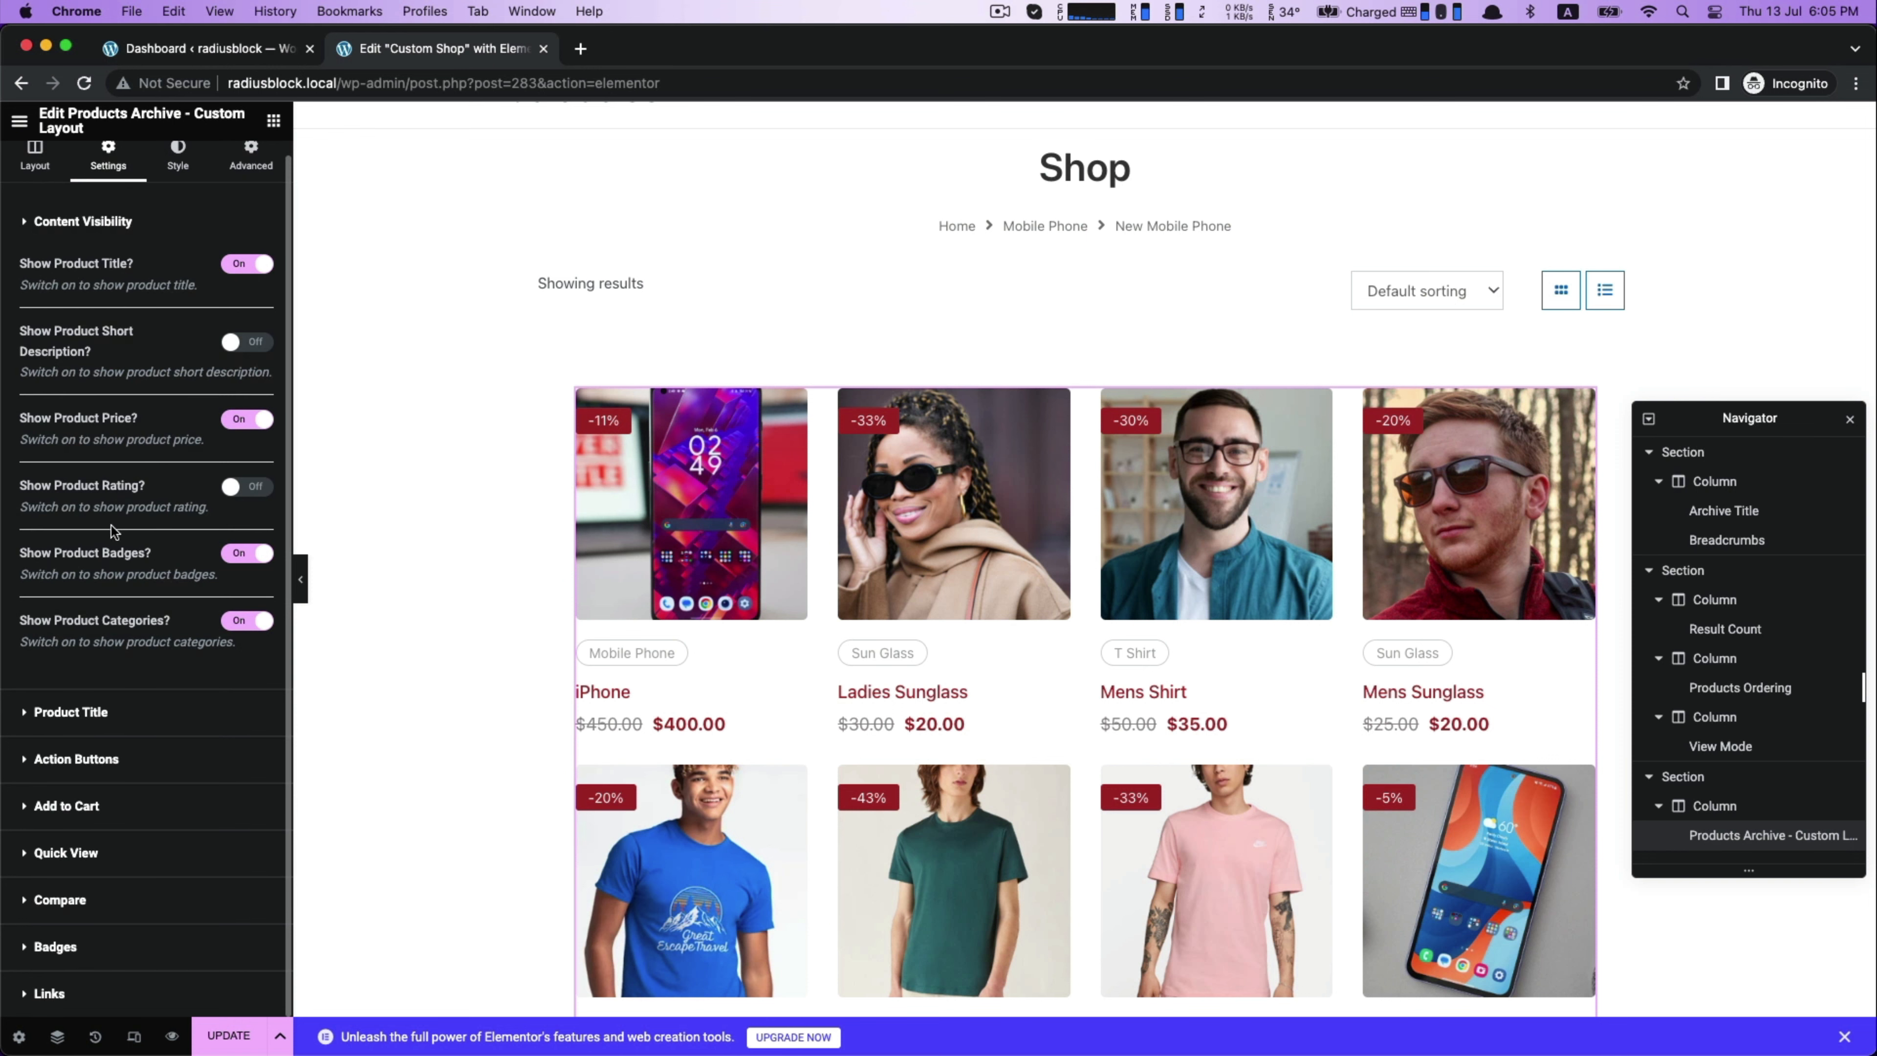
pyautogui.click(234, 623)
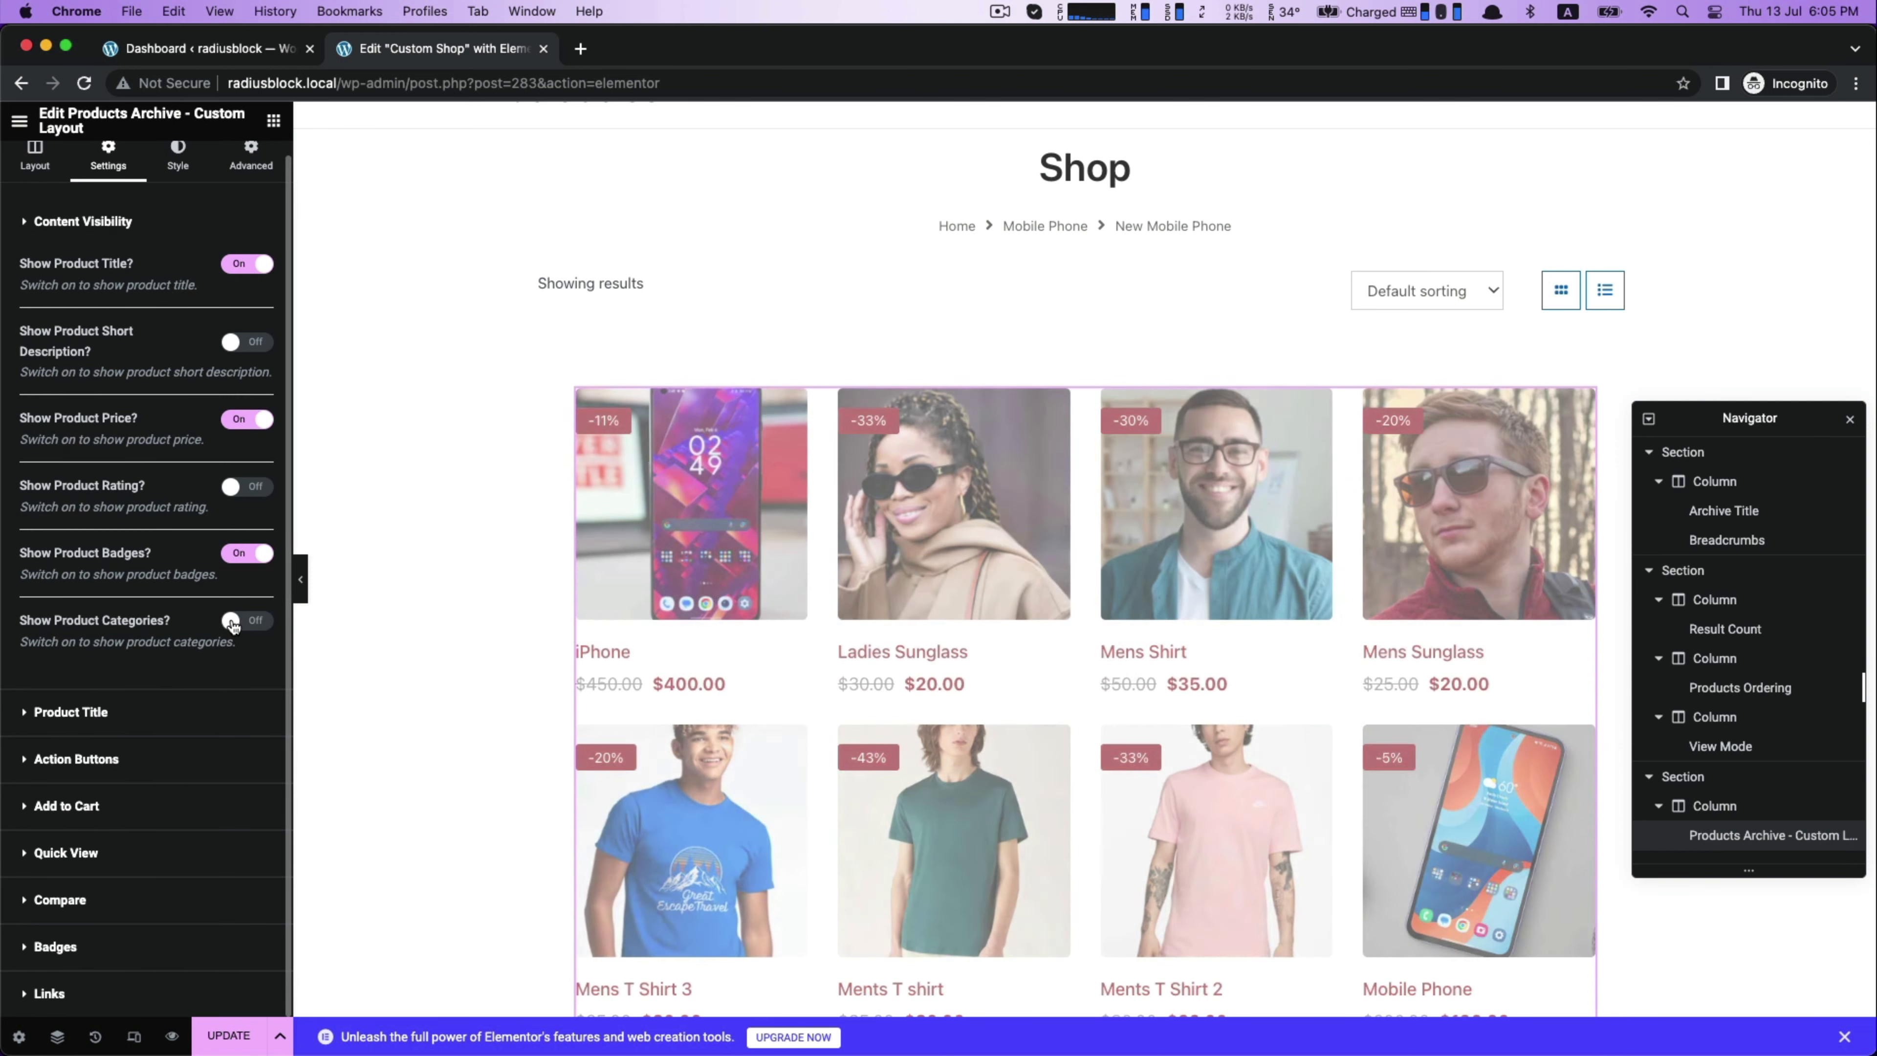
pyautogui.scroll(1, 165, 490)
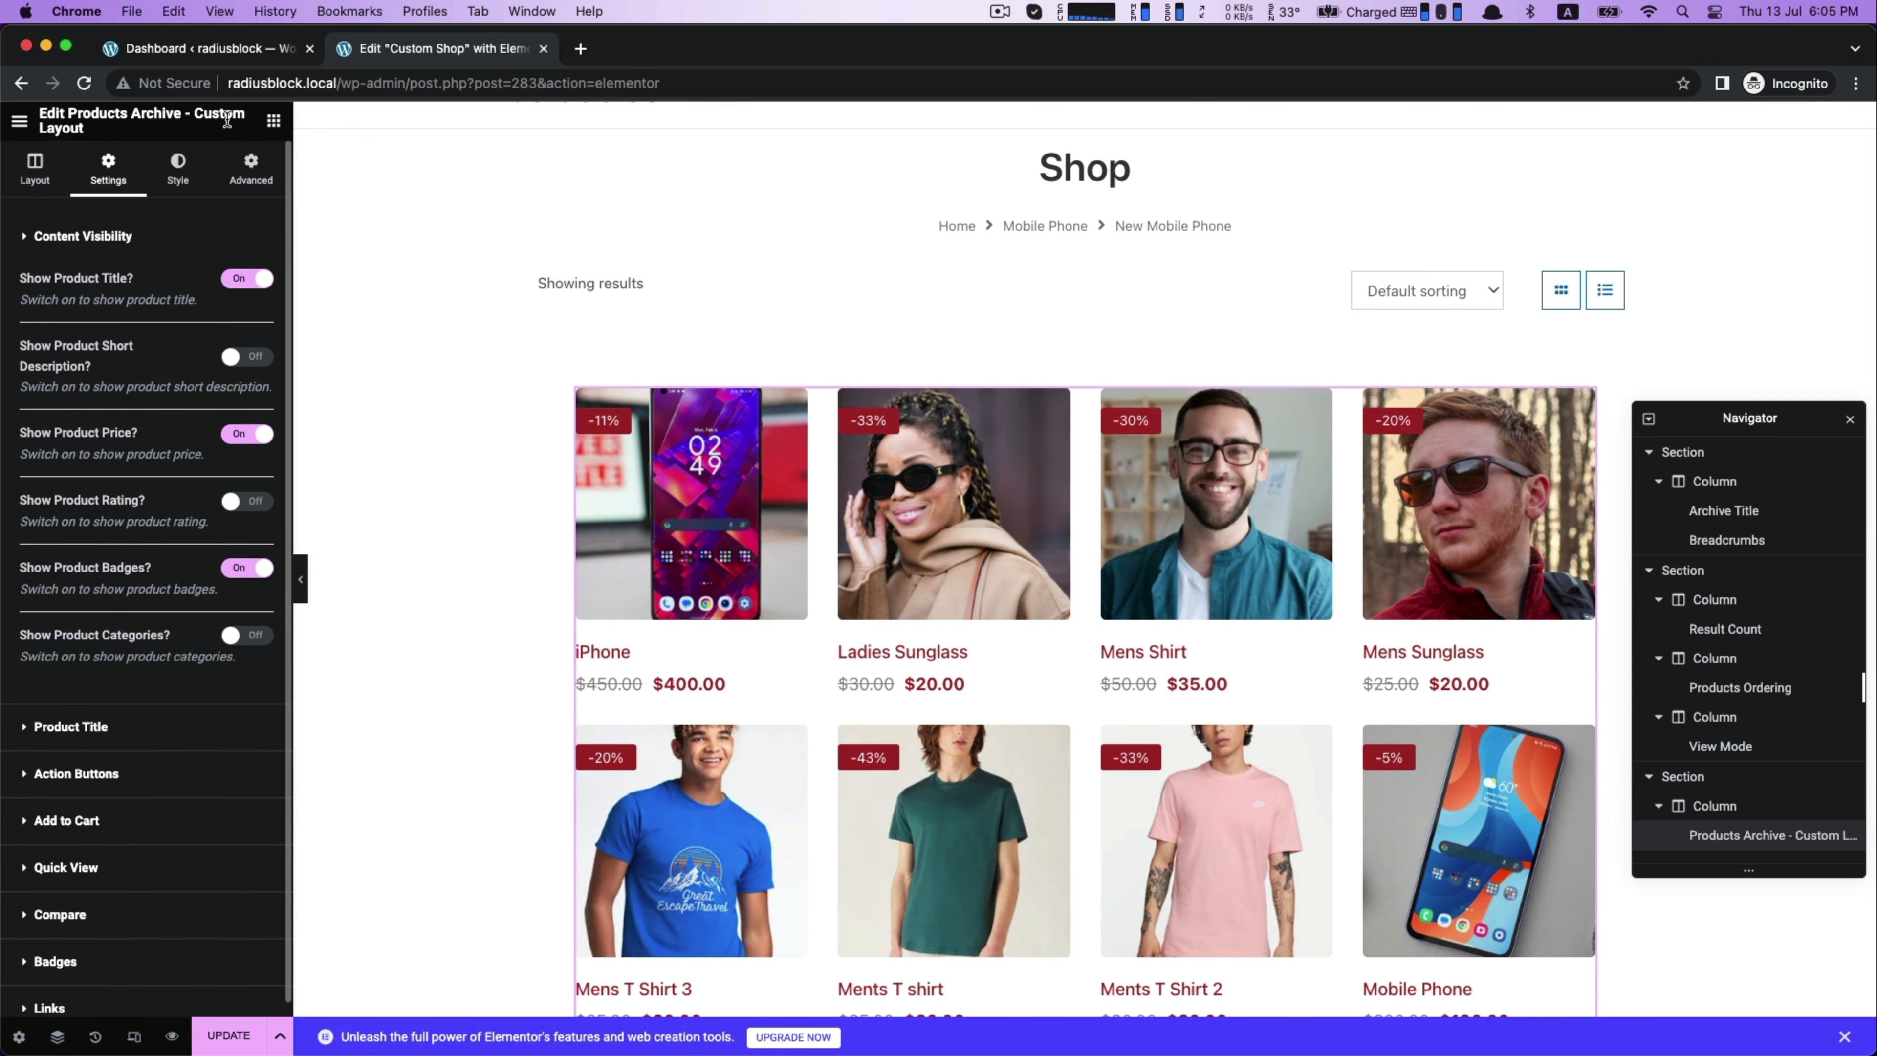
pyautogui.click(178, 172)
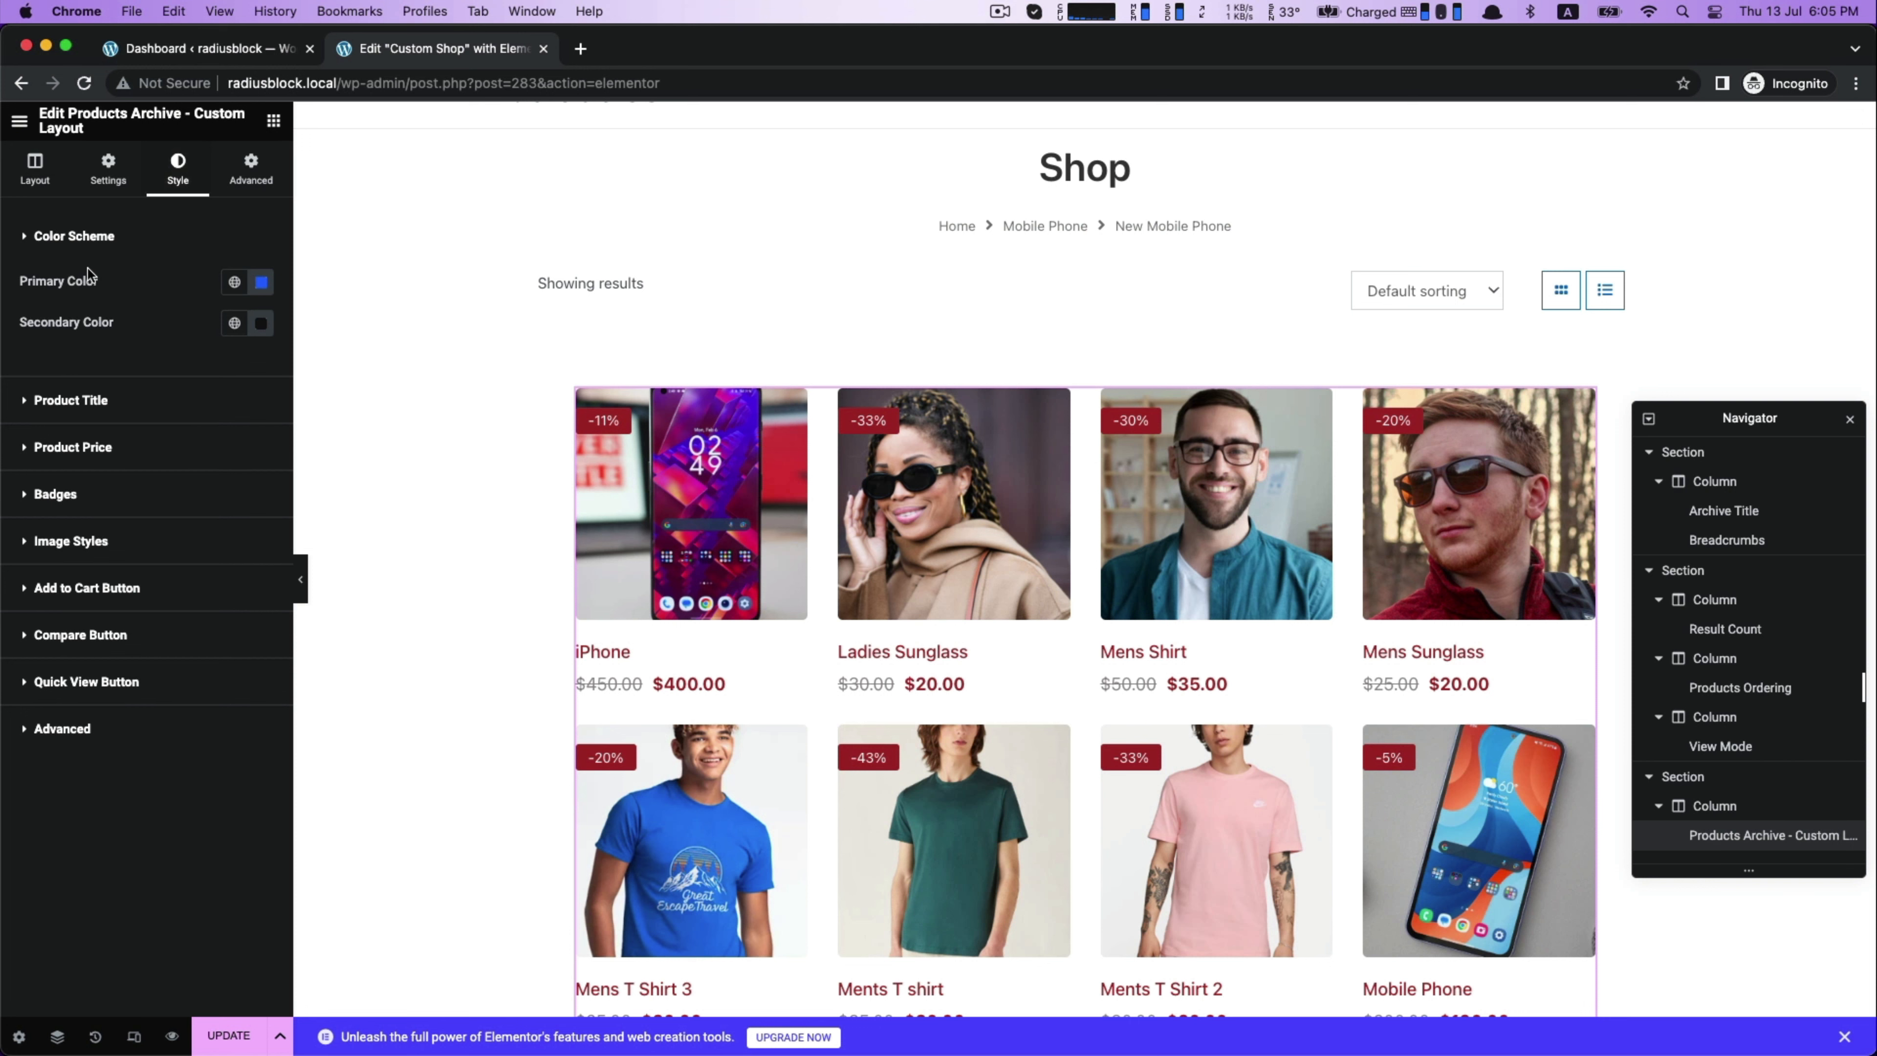
pyautogui.click(81, 407)
pyautogui.click(29, 281)
# Compare the archive's two grid view layouts and apply Grid Layout 2.
pyautogui.click(32, 183)
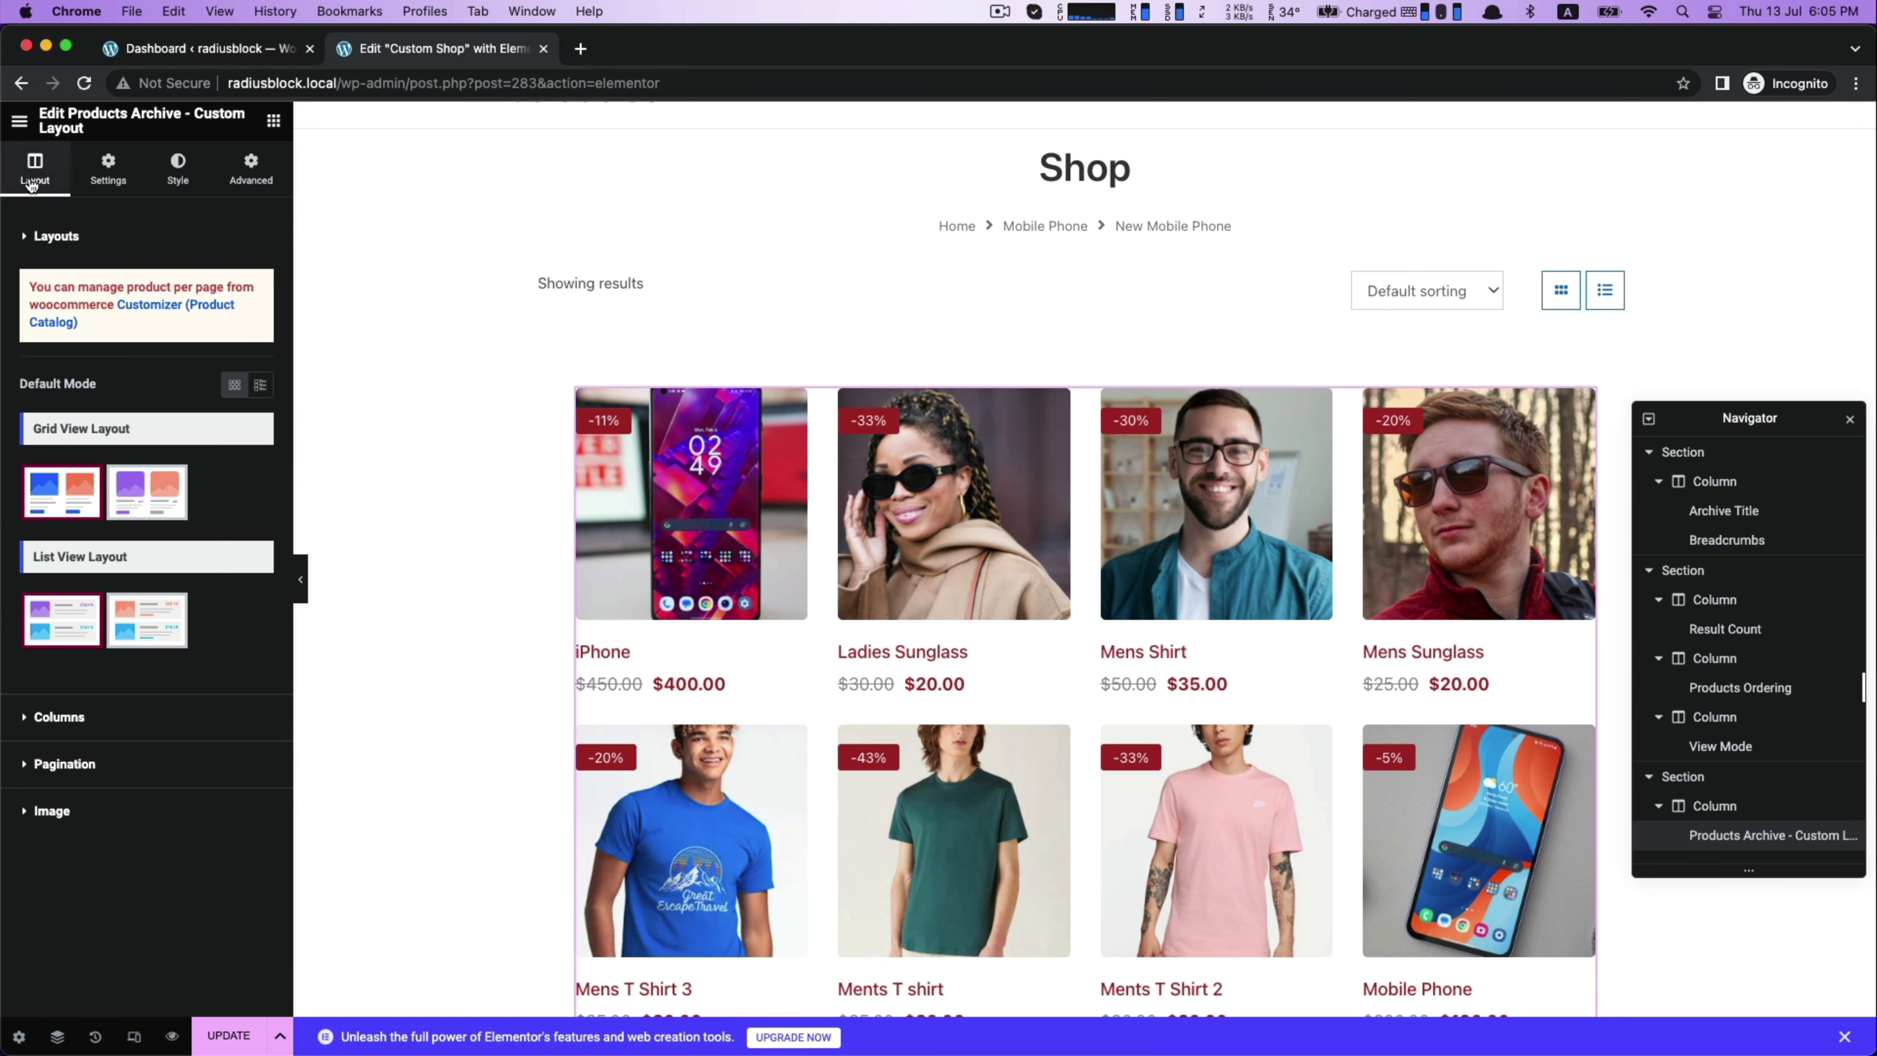
pyautogui.click(146, 491)
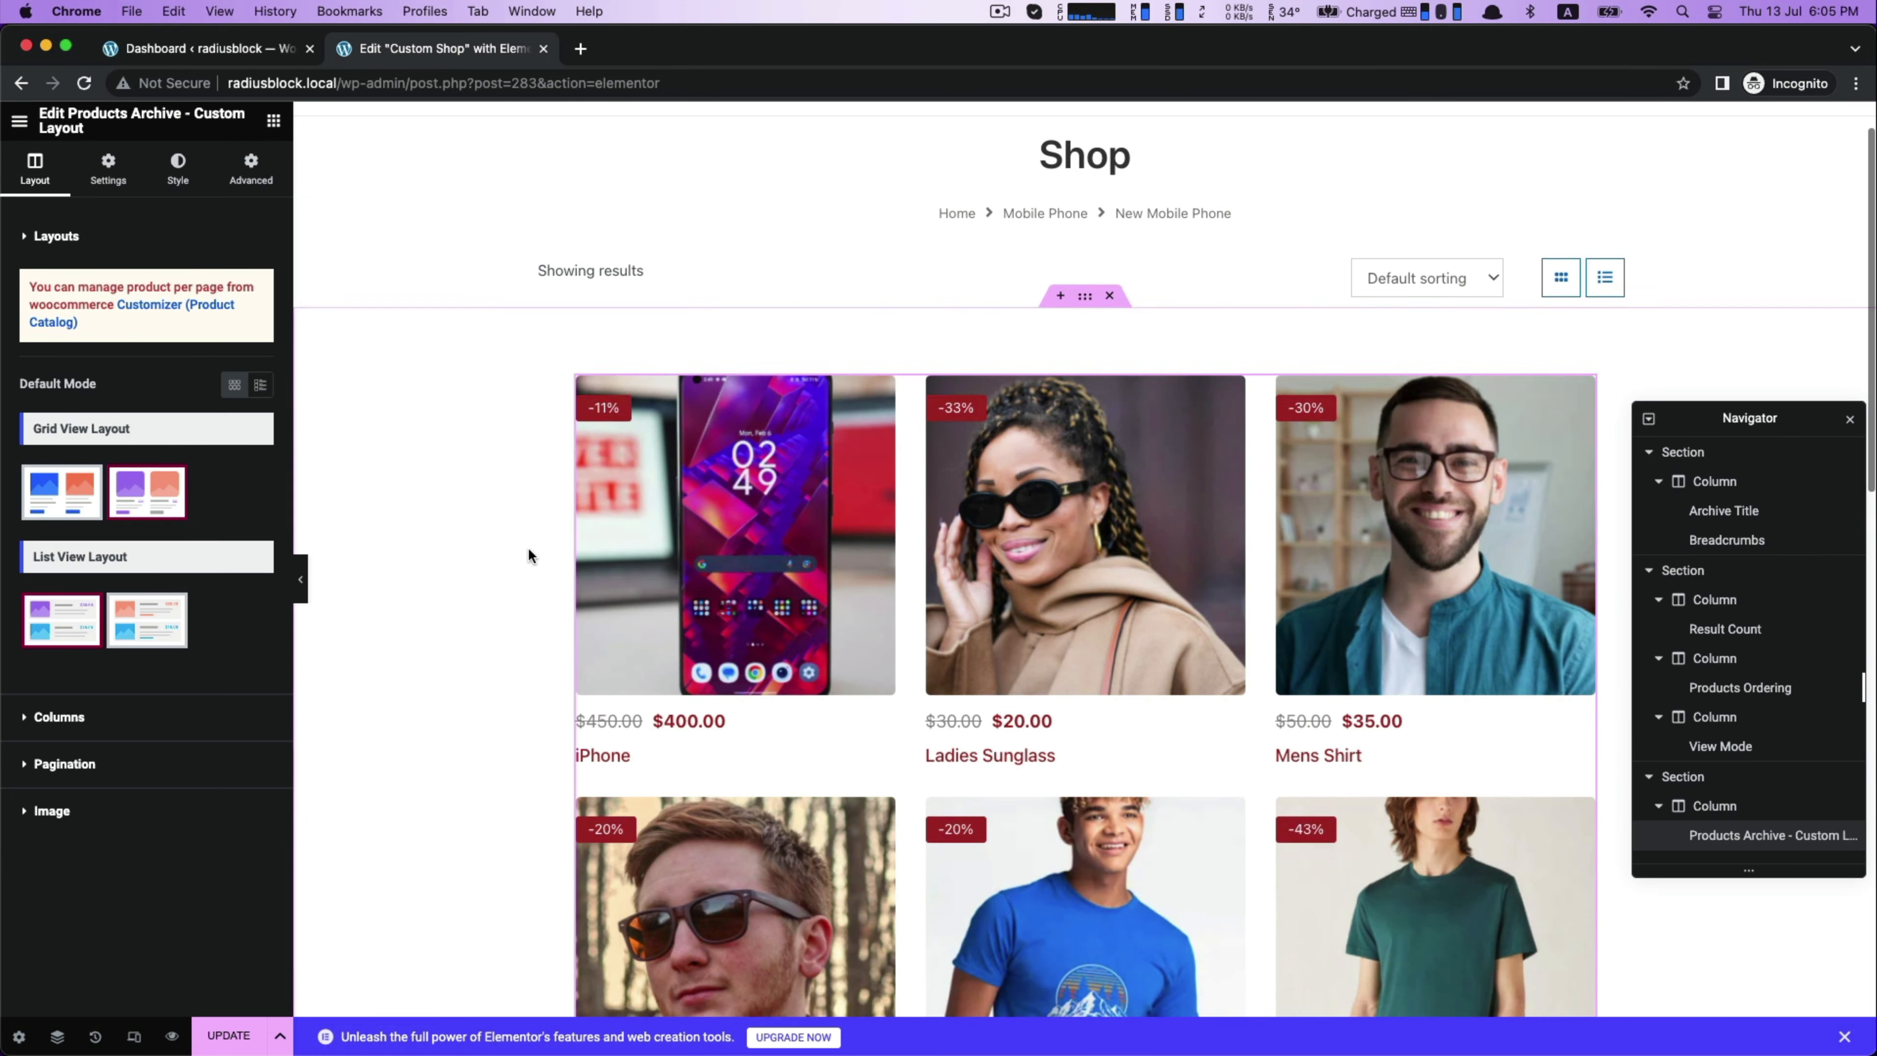
pyautogui.scroll(-10, 529, 552)
pyautogui.scroll(10, 529, 551)
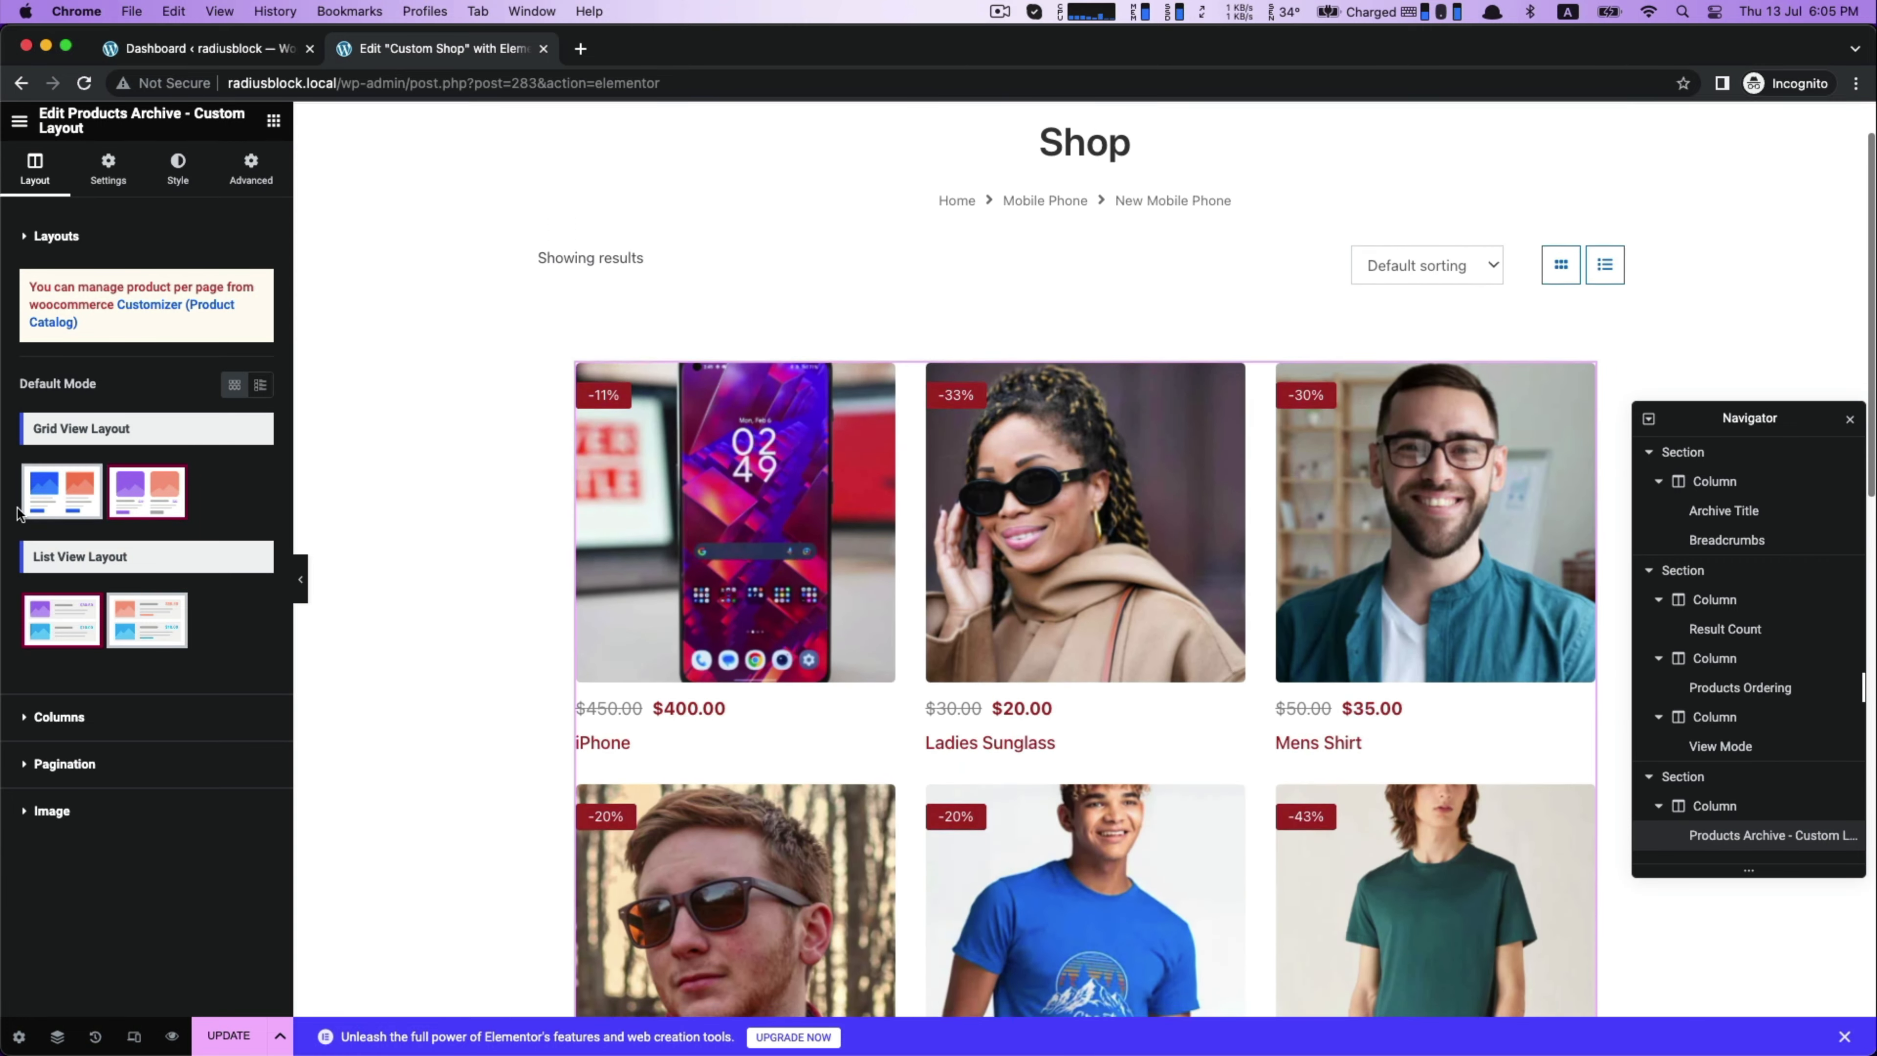
pyautogui.click(59, 492)
pyautogui.click(151, 496)
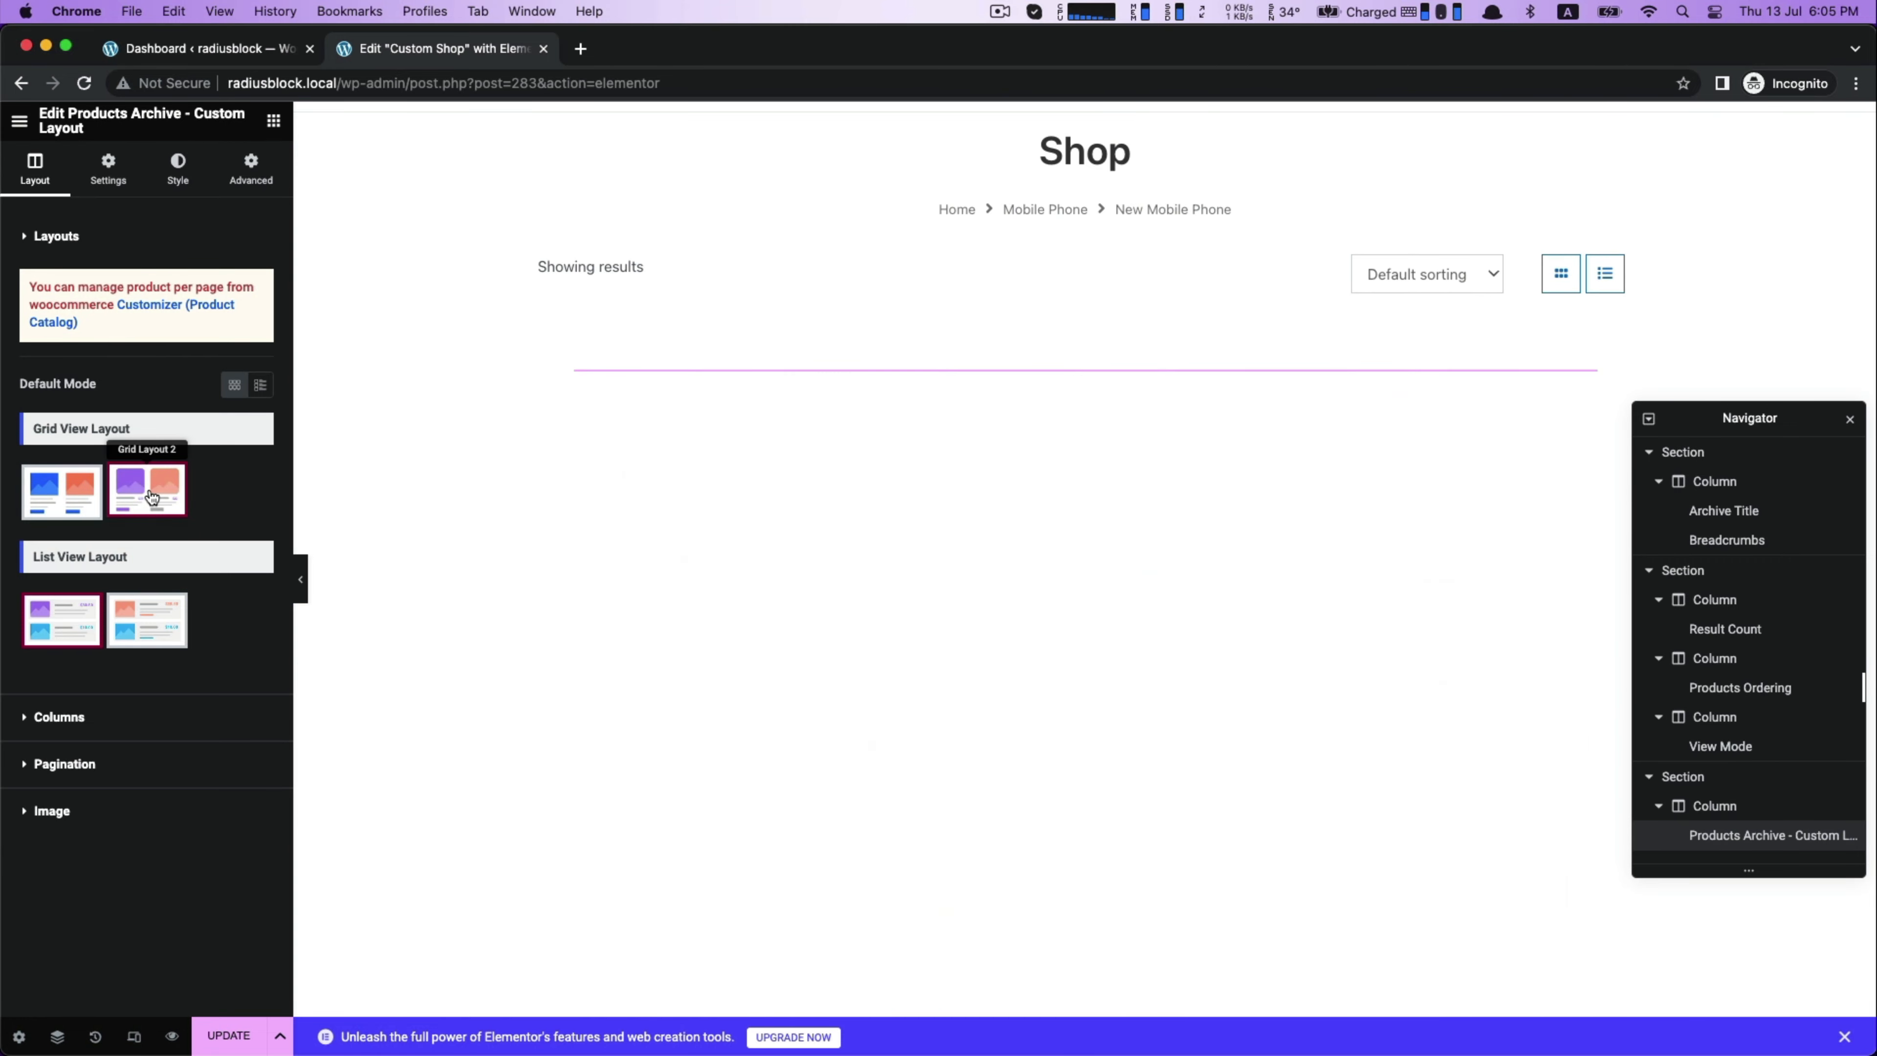
pyautogui.scroll(-10, 1035, 540)
pyautogui.scroll(6, 1038, 549)
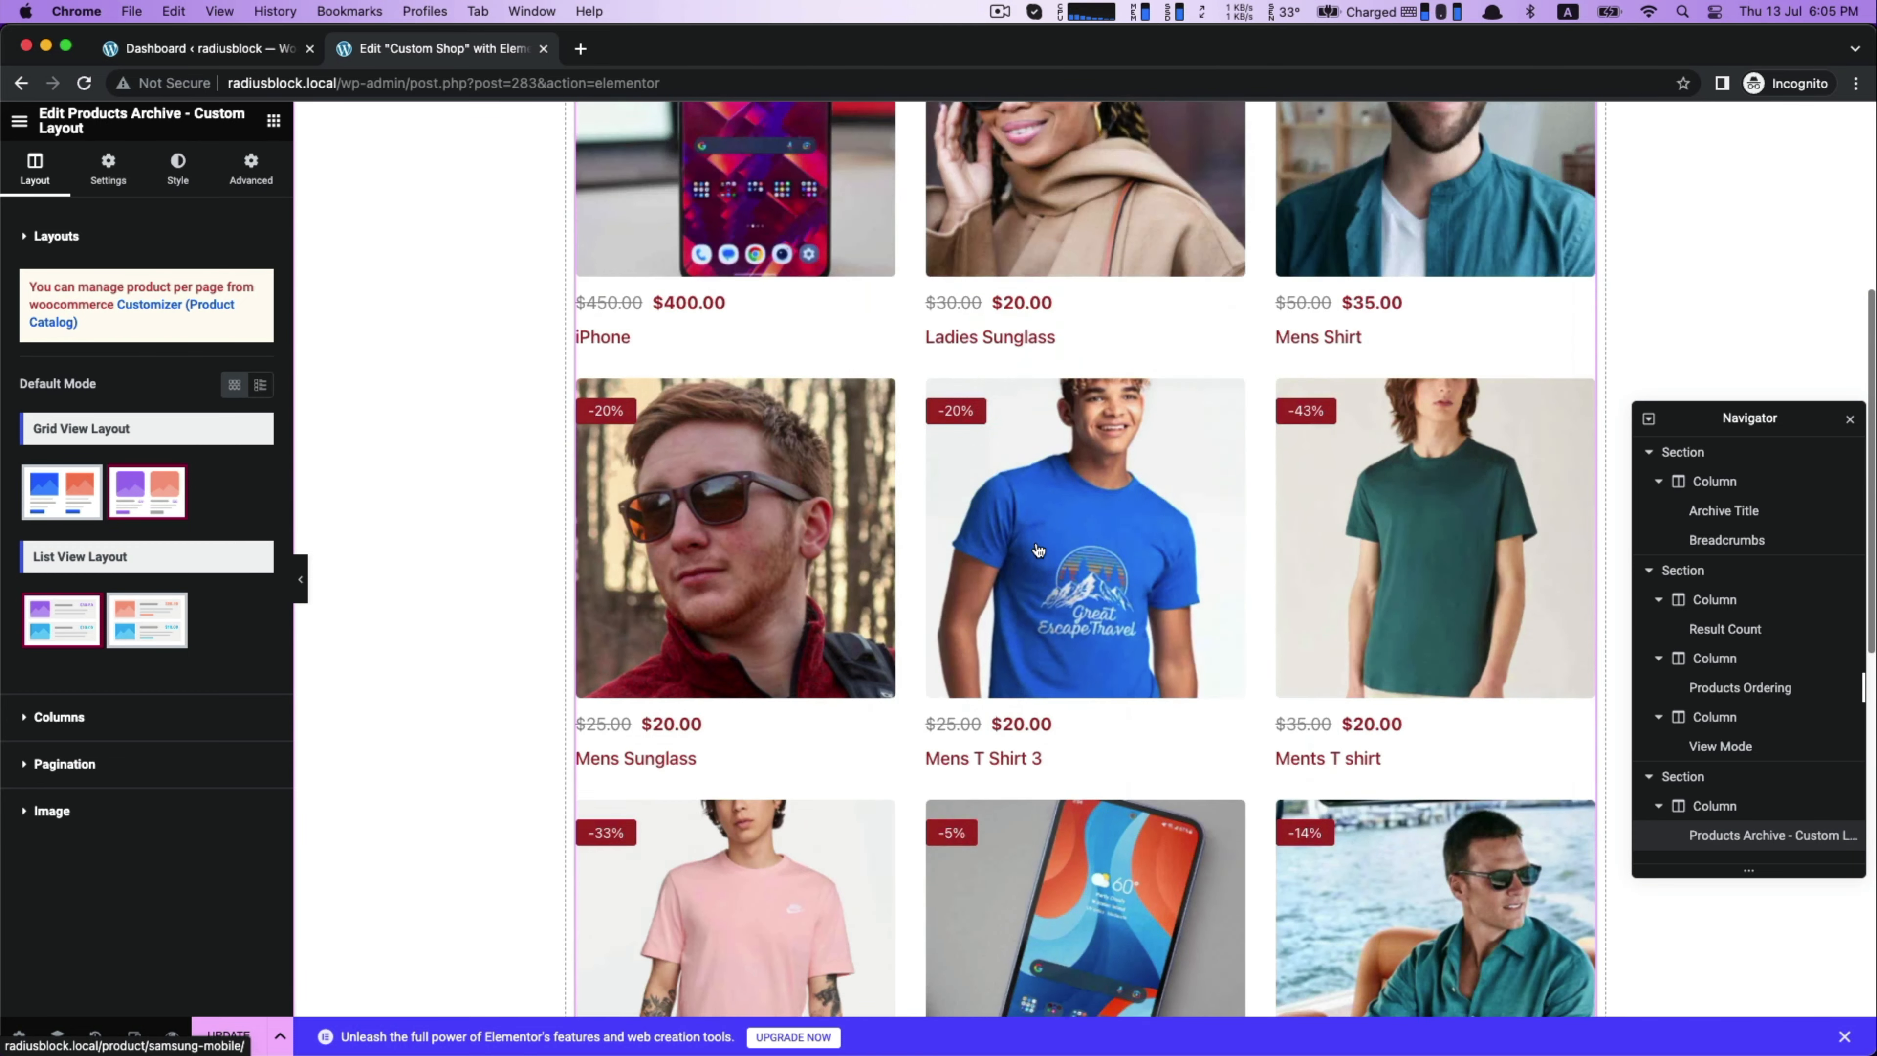
pyautogui.scroll(5, 1038, 549)
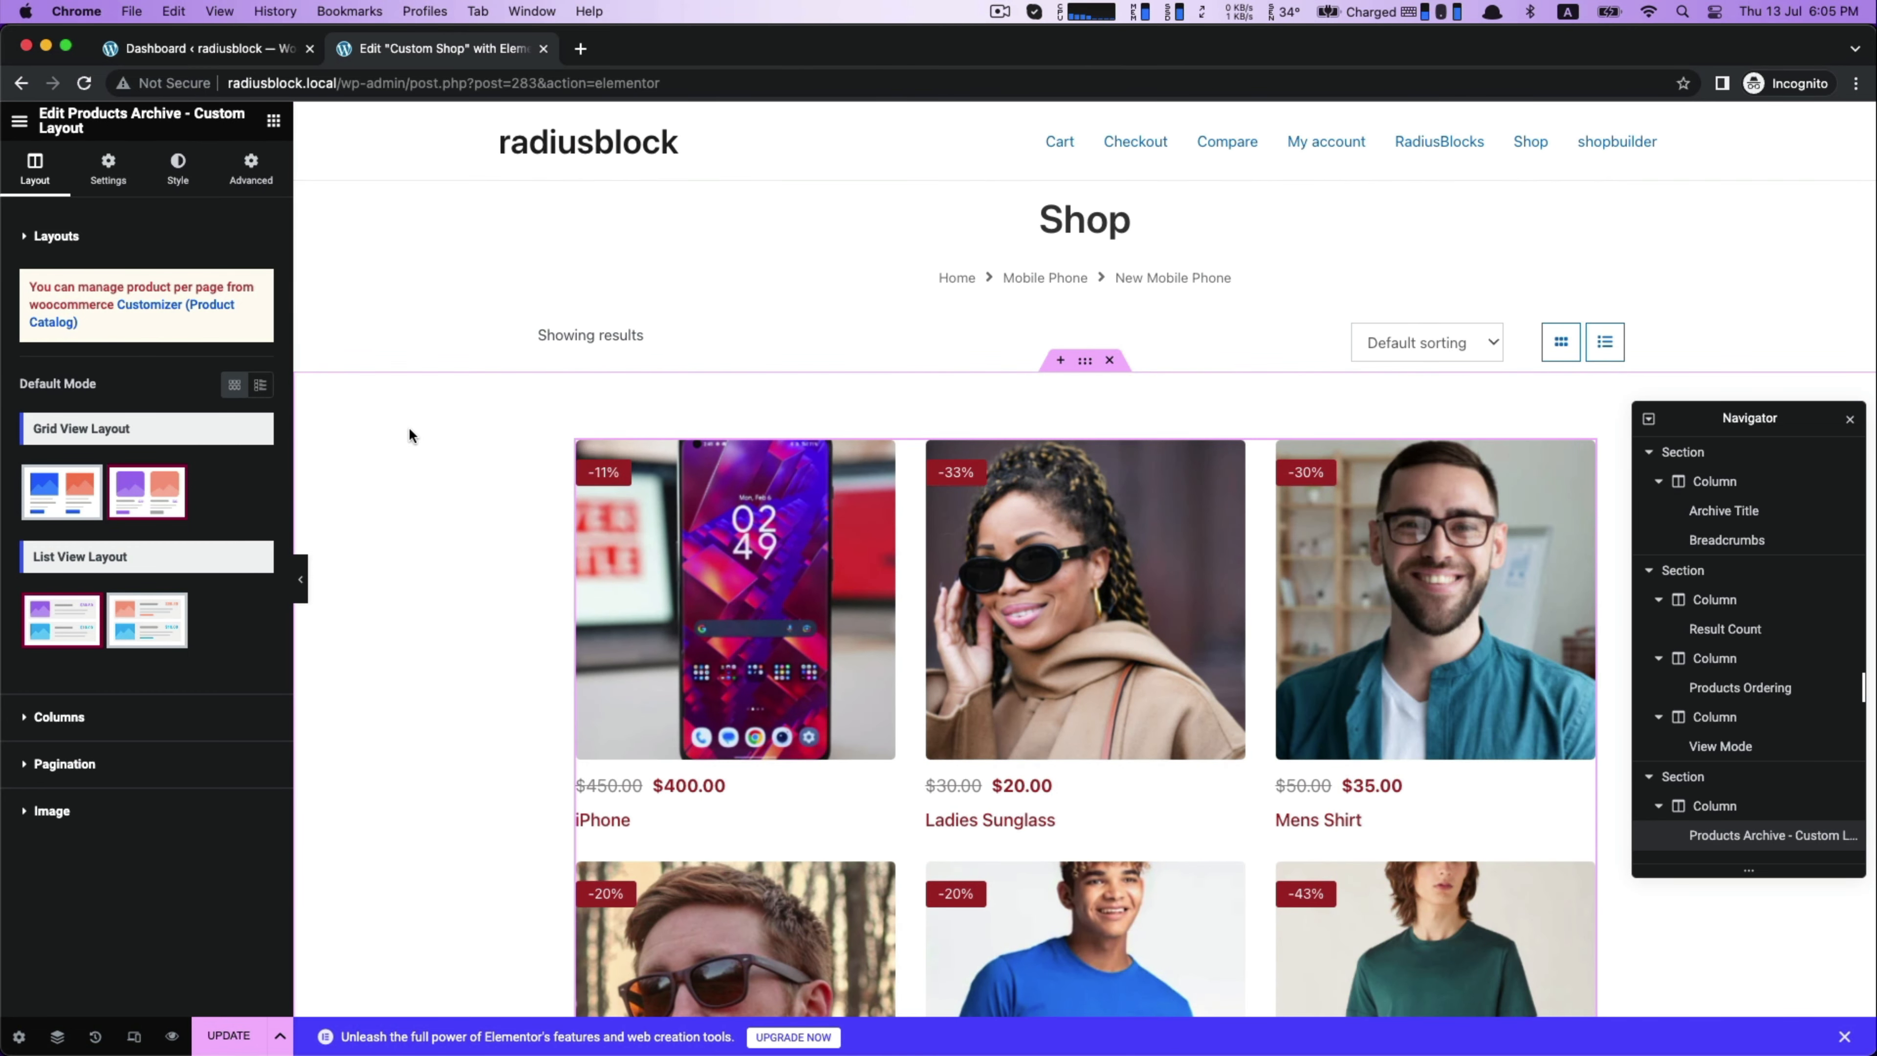
# Give the products archive widget a classic background in light pink #F1DDDD in its advanced settings.
pyautogui.click(238, 182)
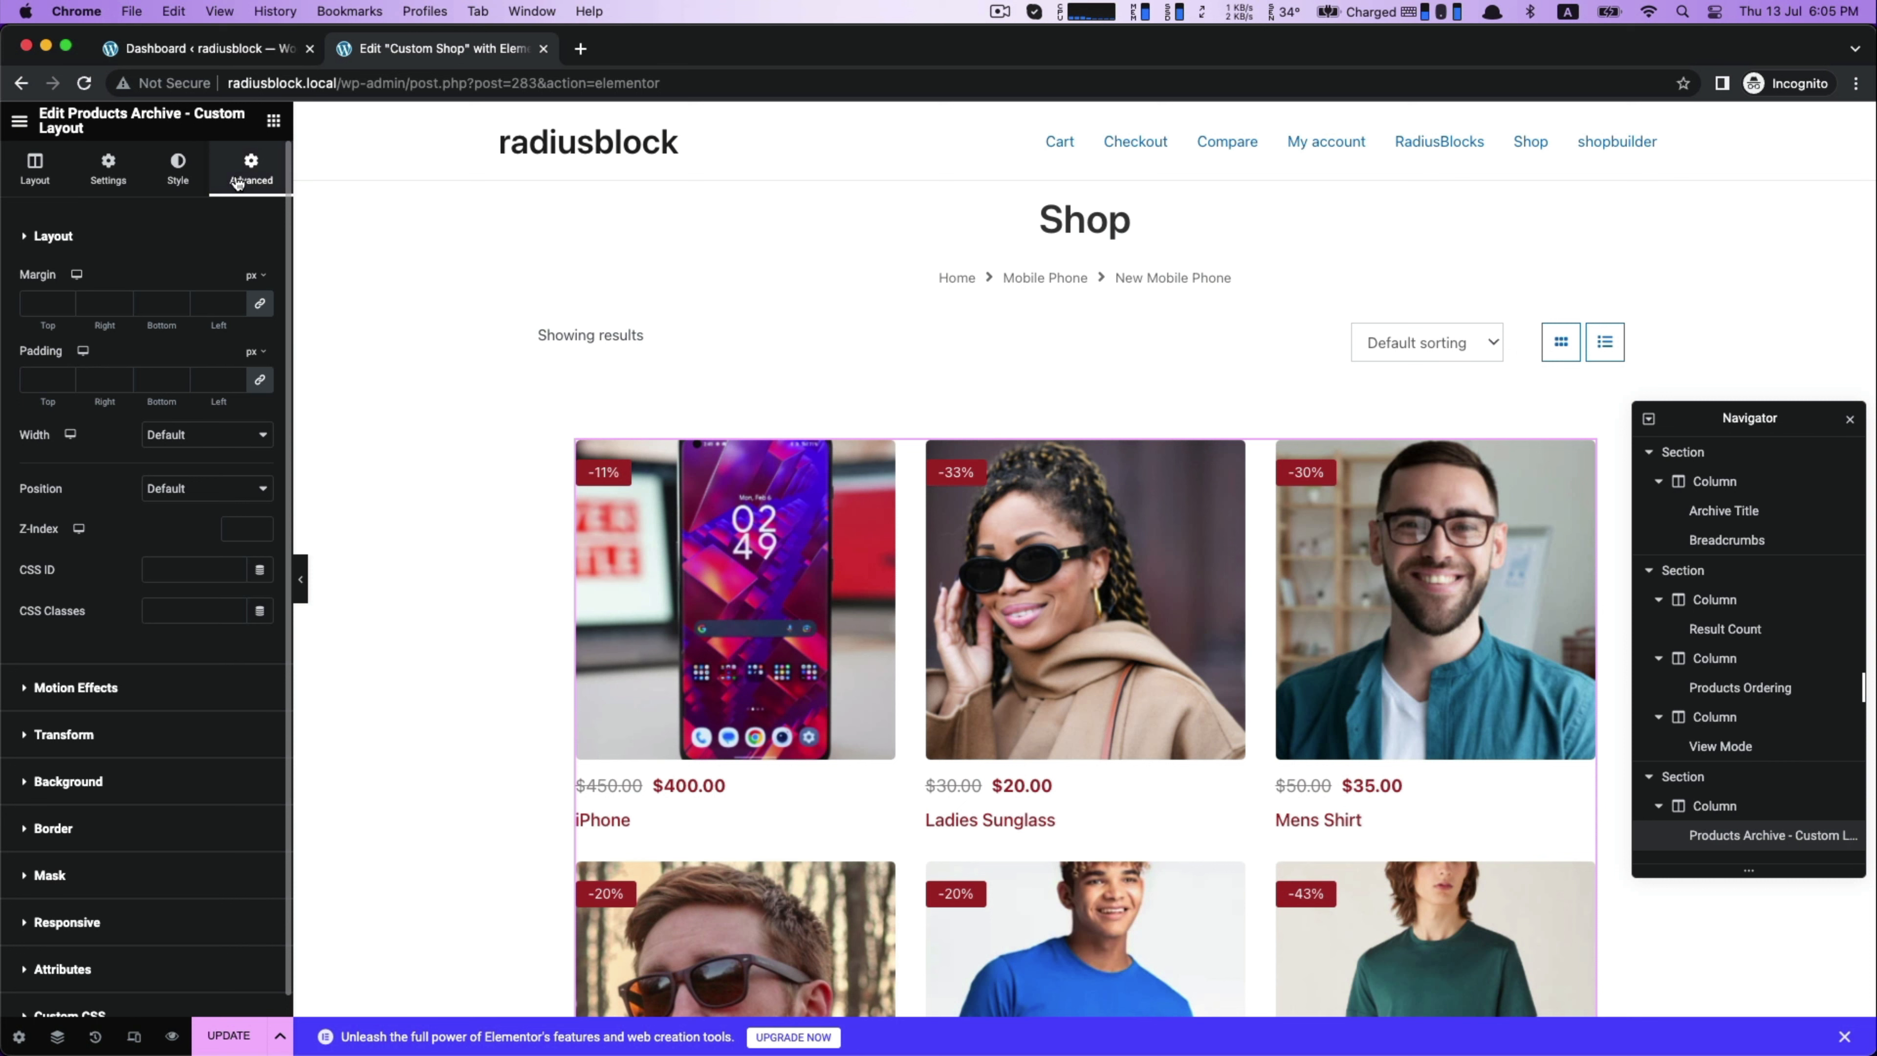
pyautogui.click(54, 236)
pyautogui.click(22, 378)
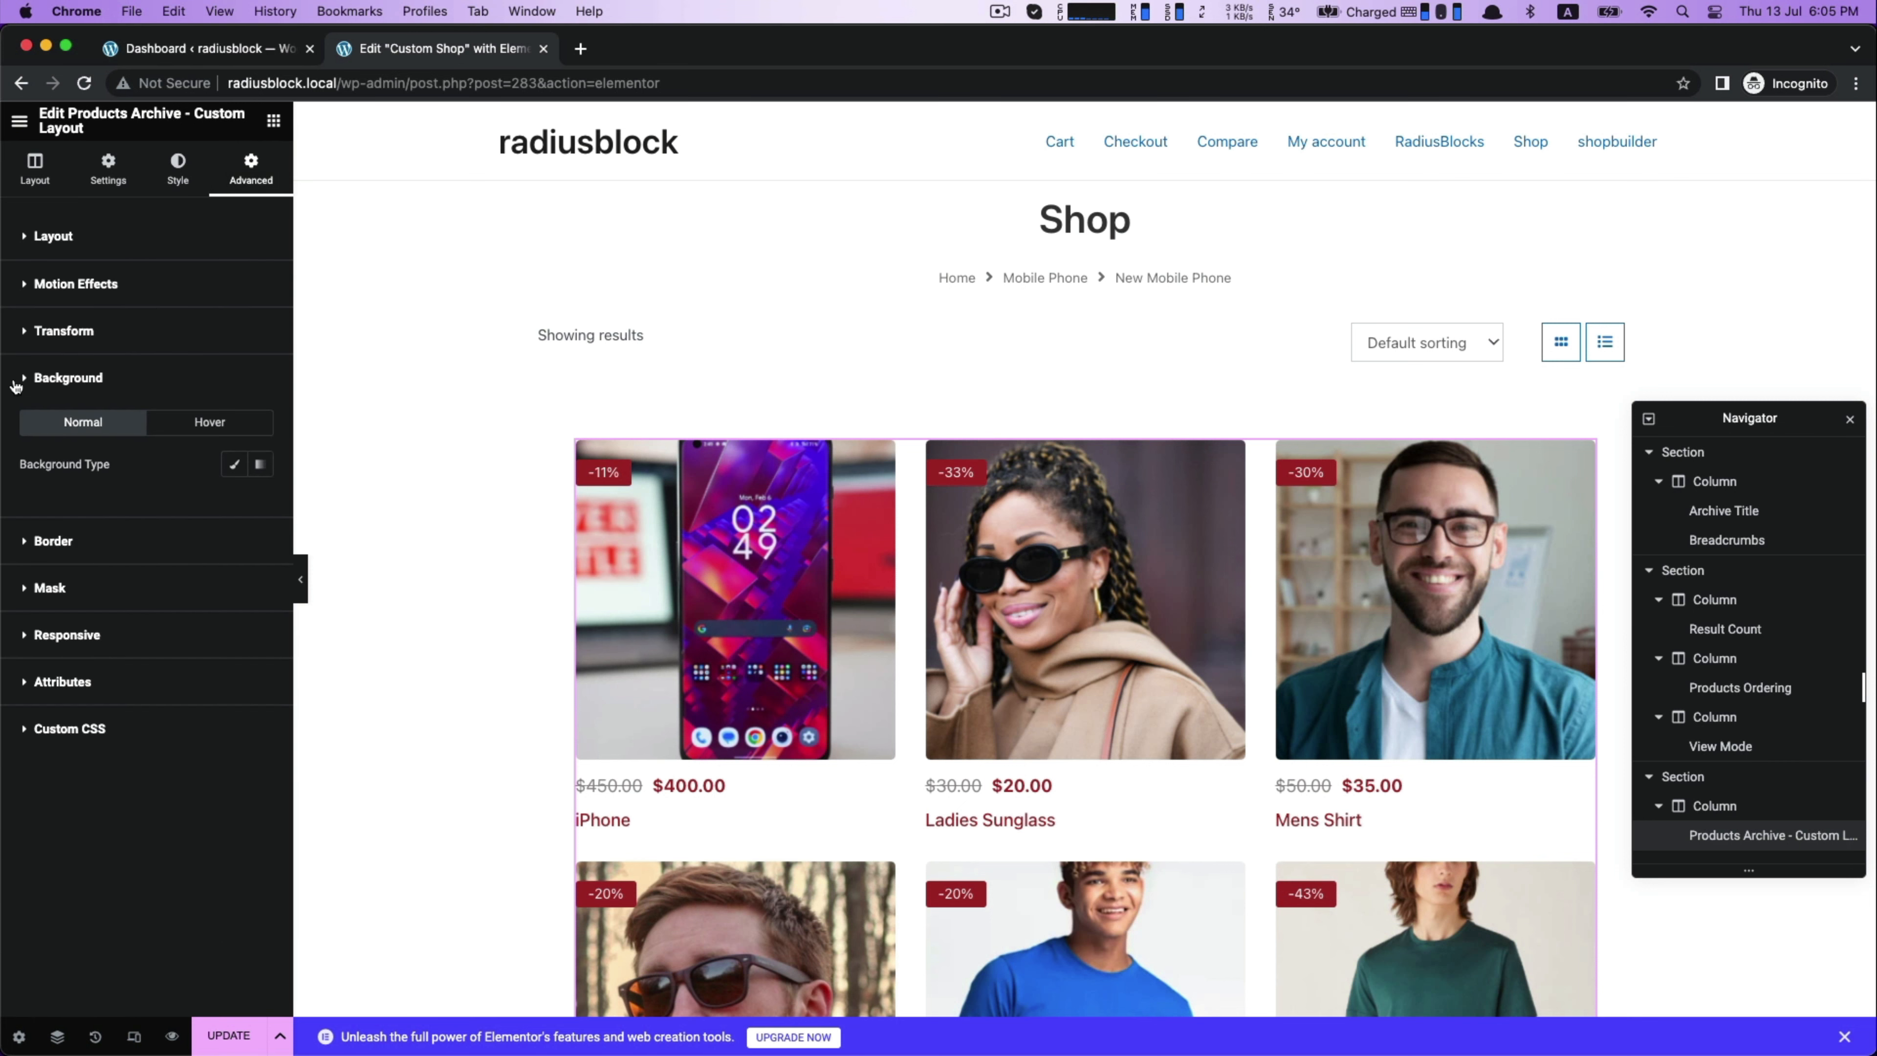
pyautogui.click(236, 471)
pyautogui.click(261, 504)
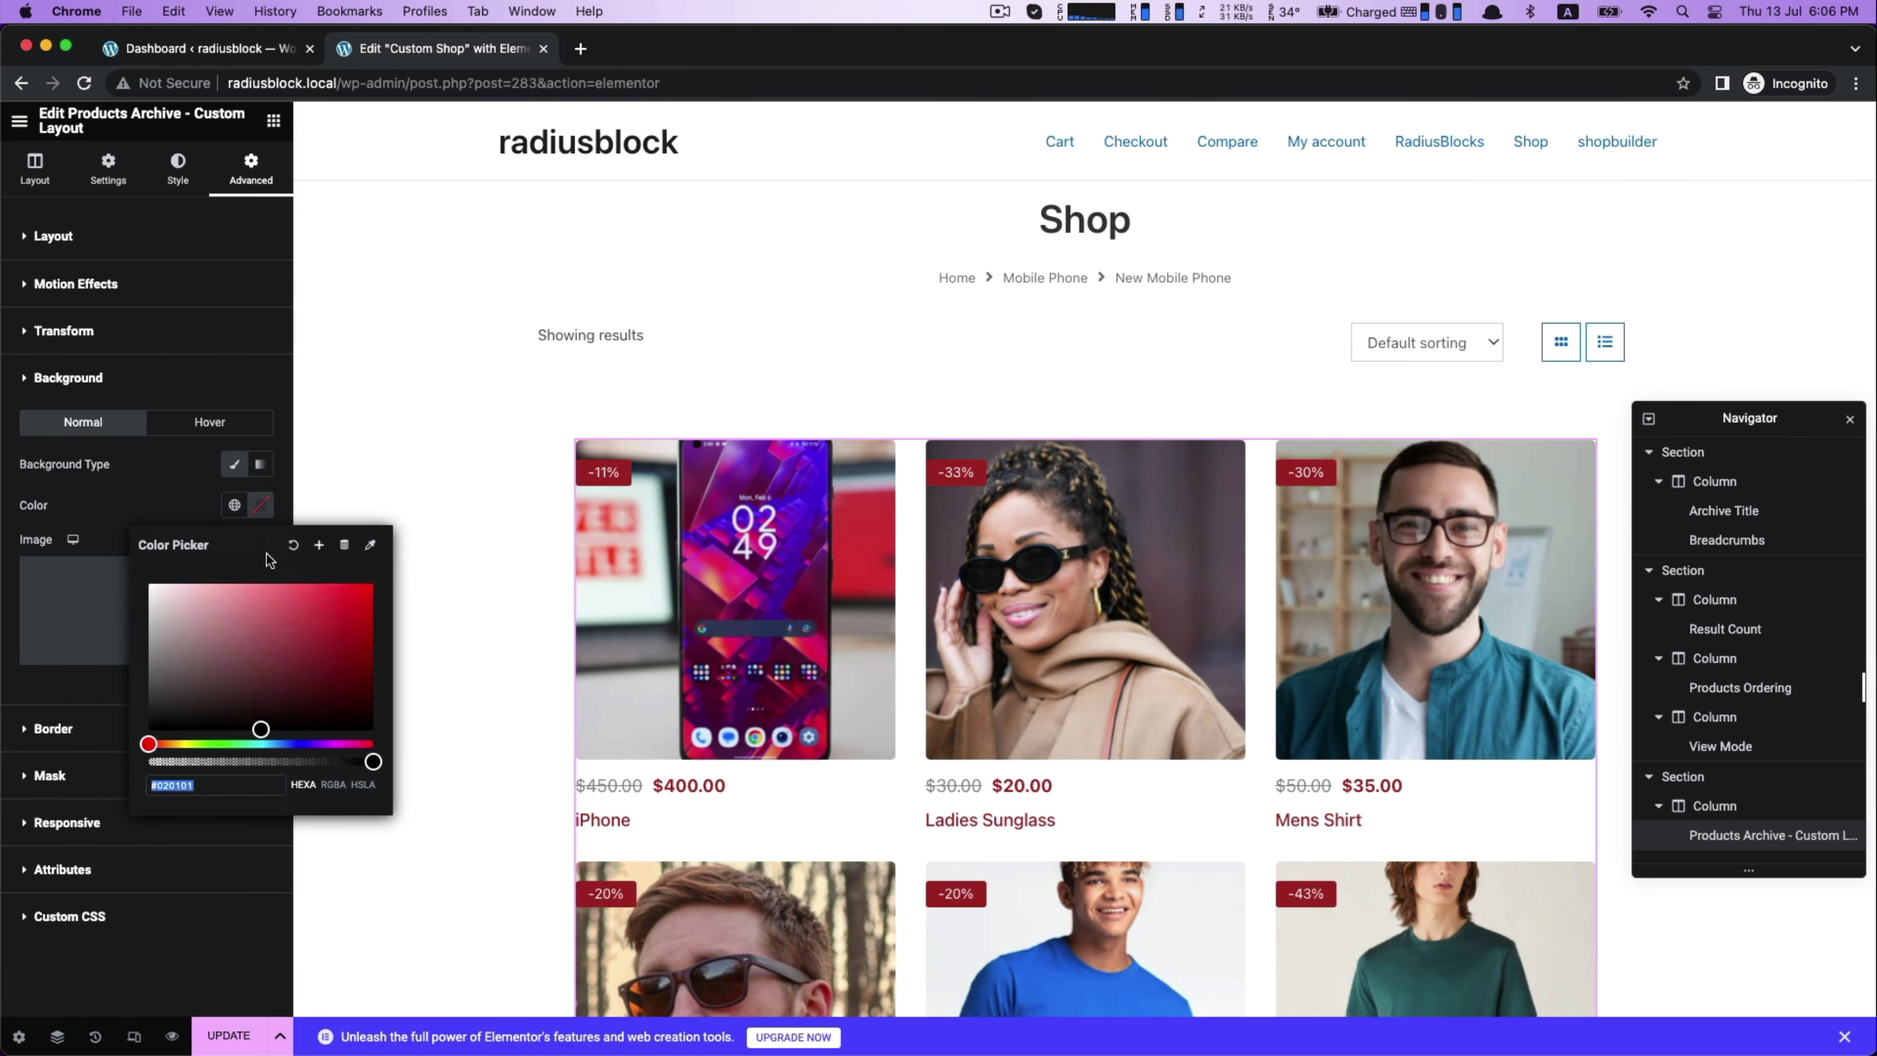
pyautogui.click(216, 626)
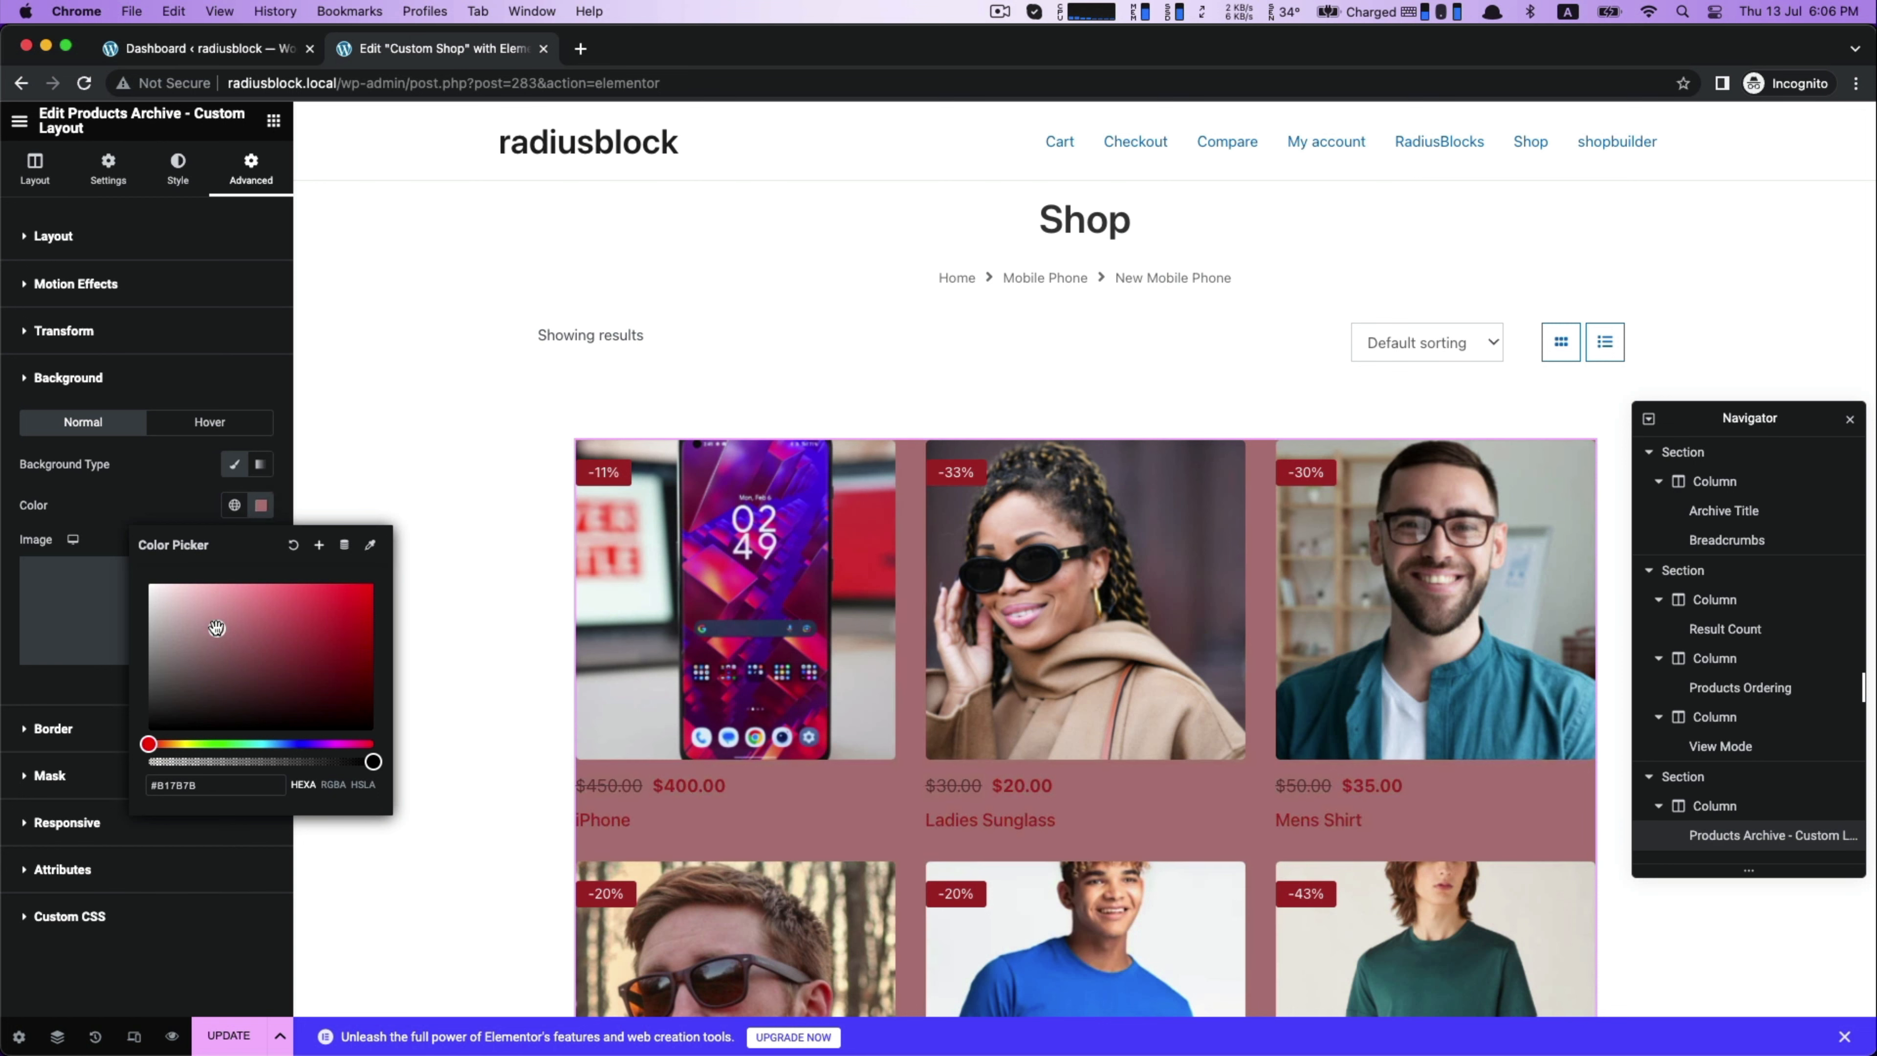
pyautogui.moveTo(216, 626); pyautogui.dragTo(168, 593)
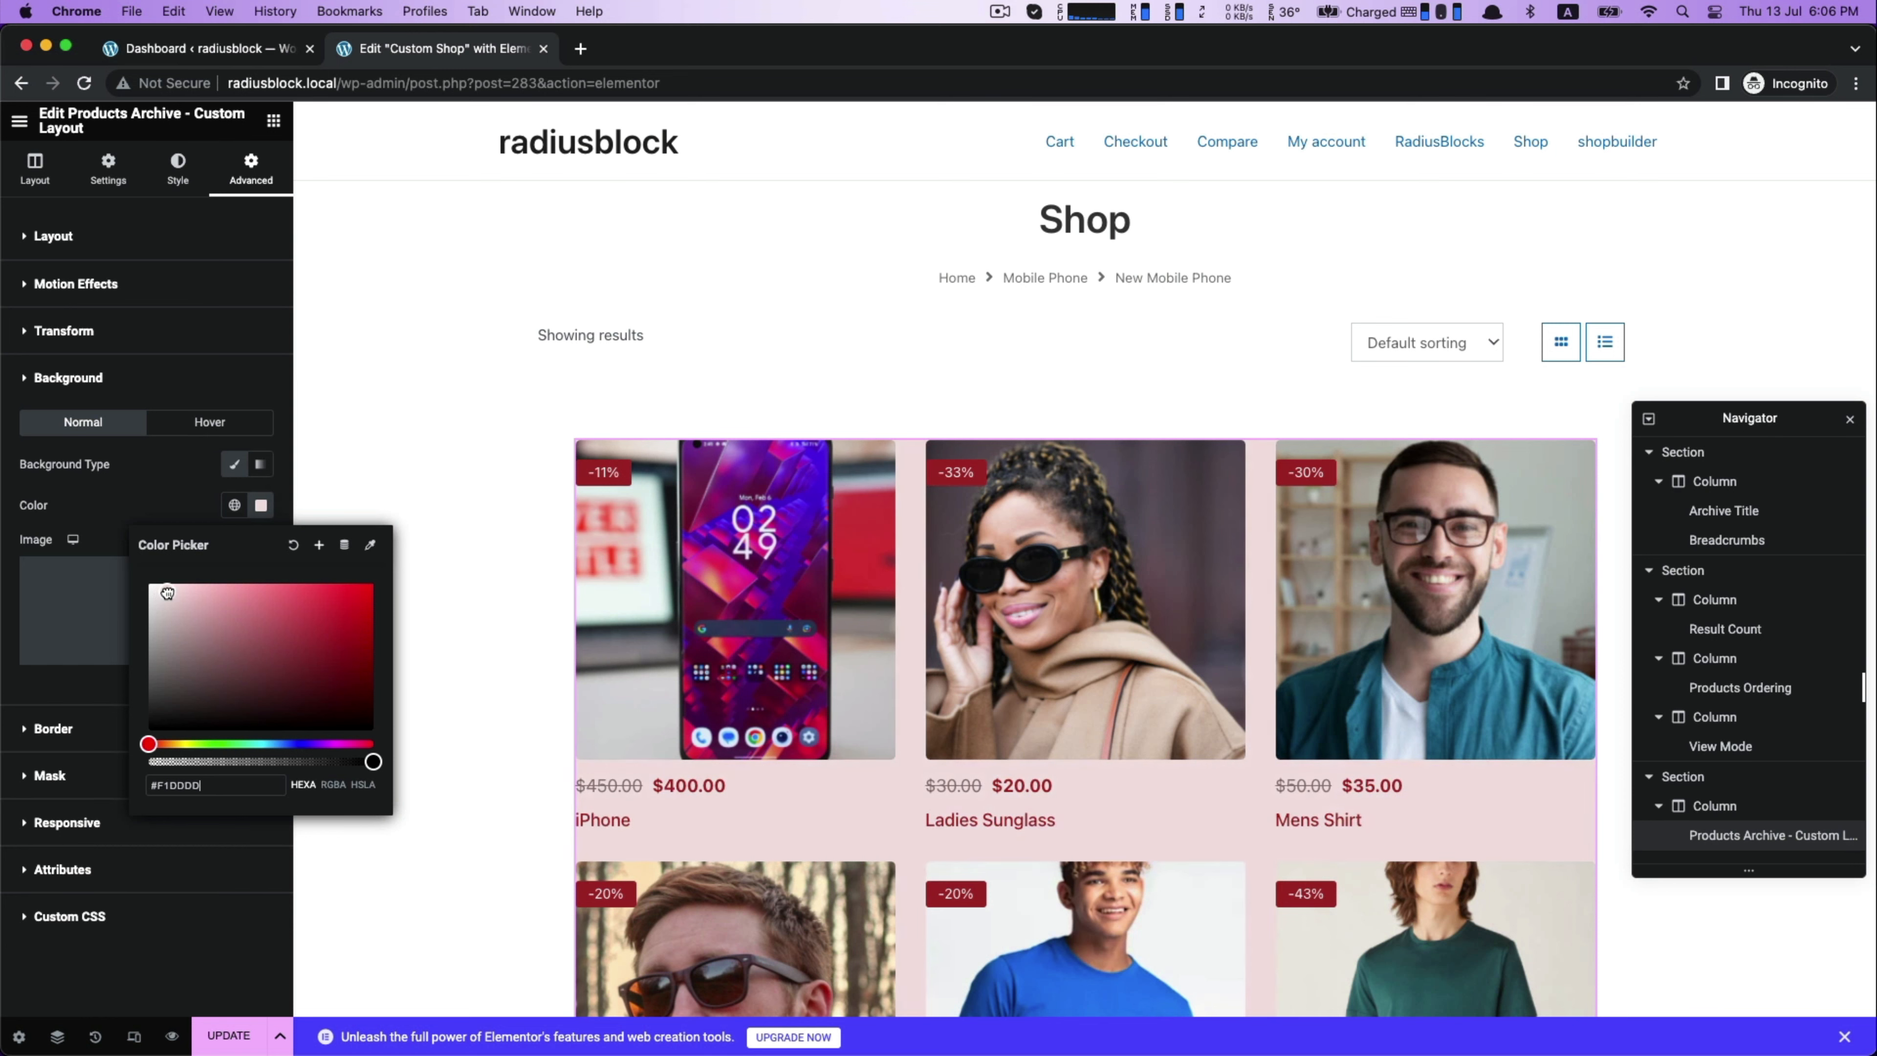
pyautogui.click(628, 617)
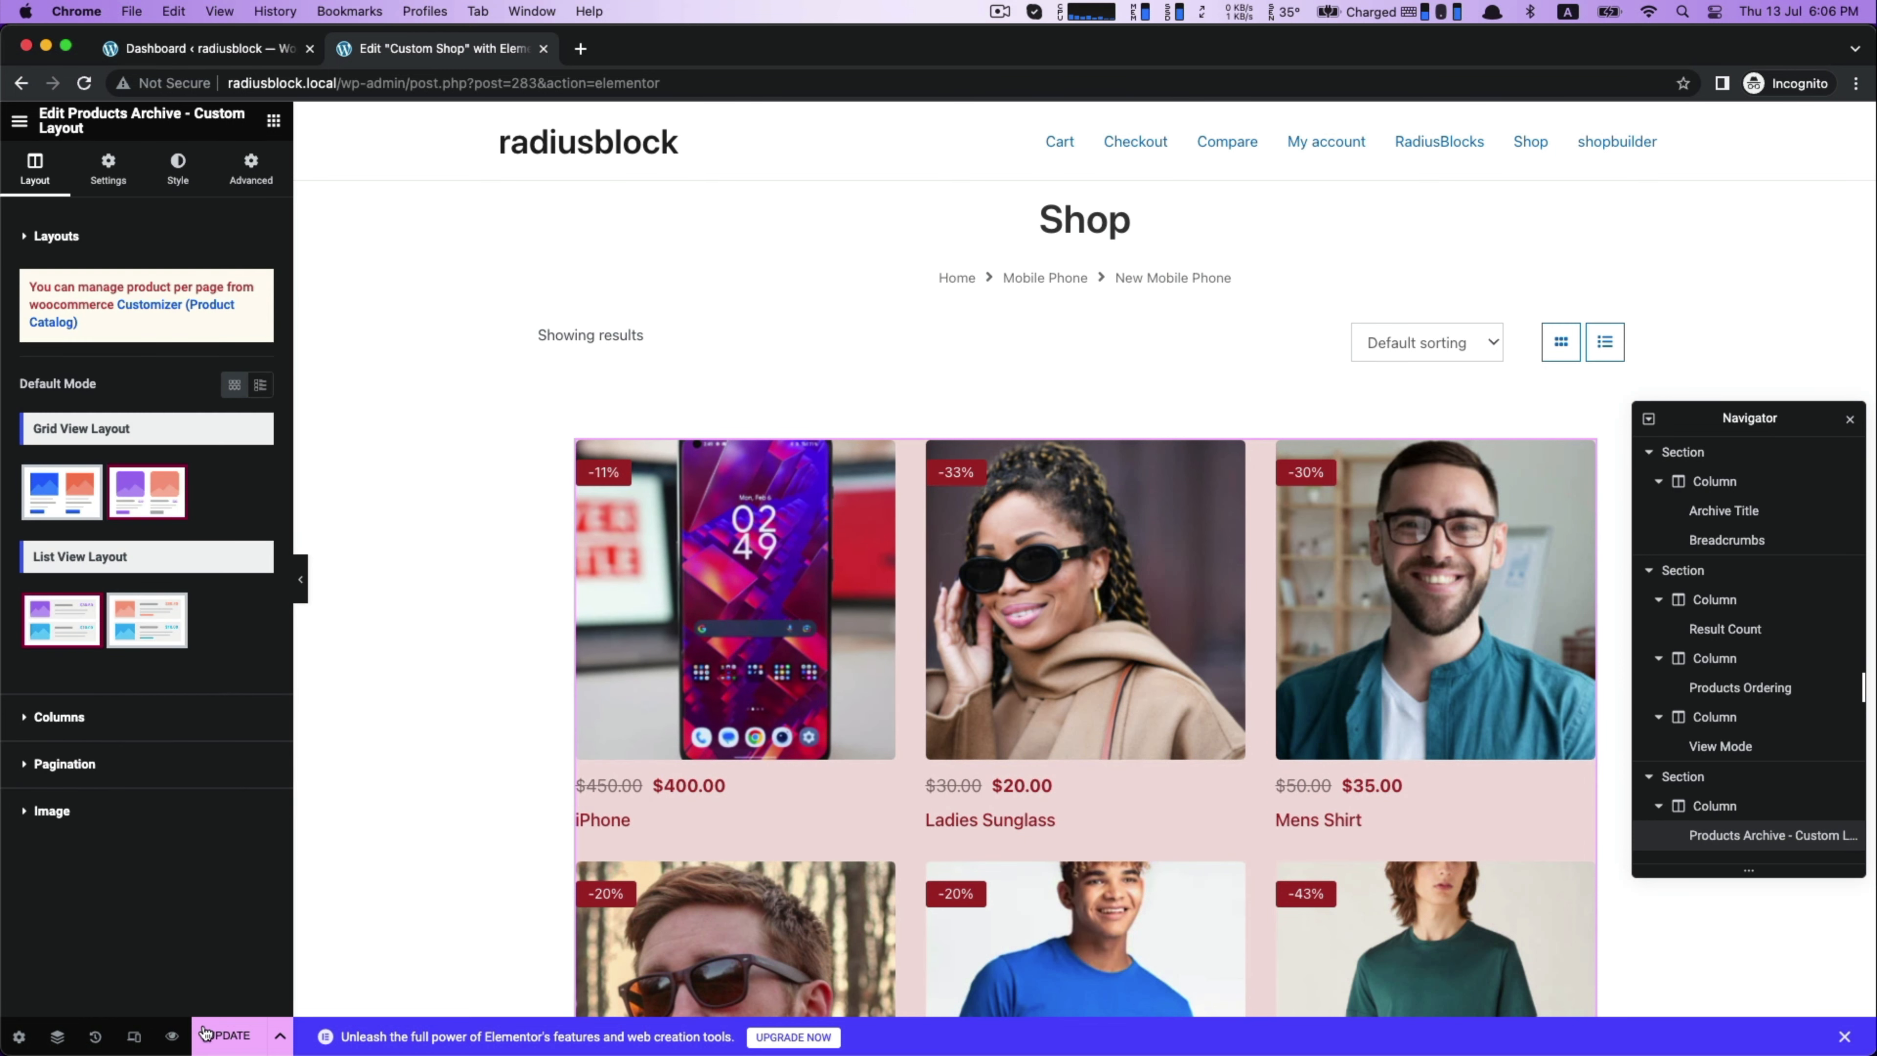
# Save the custom shop page and open the live Shop page in a new browser tab.
pyautogui.click(214, 1039)
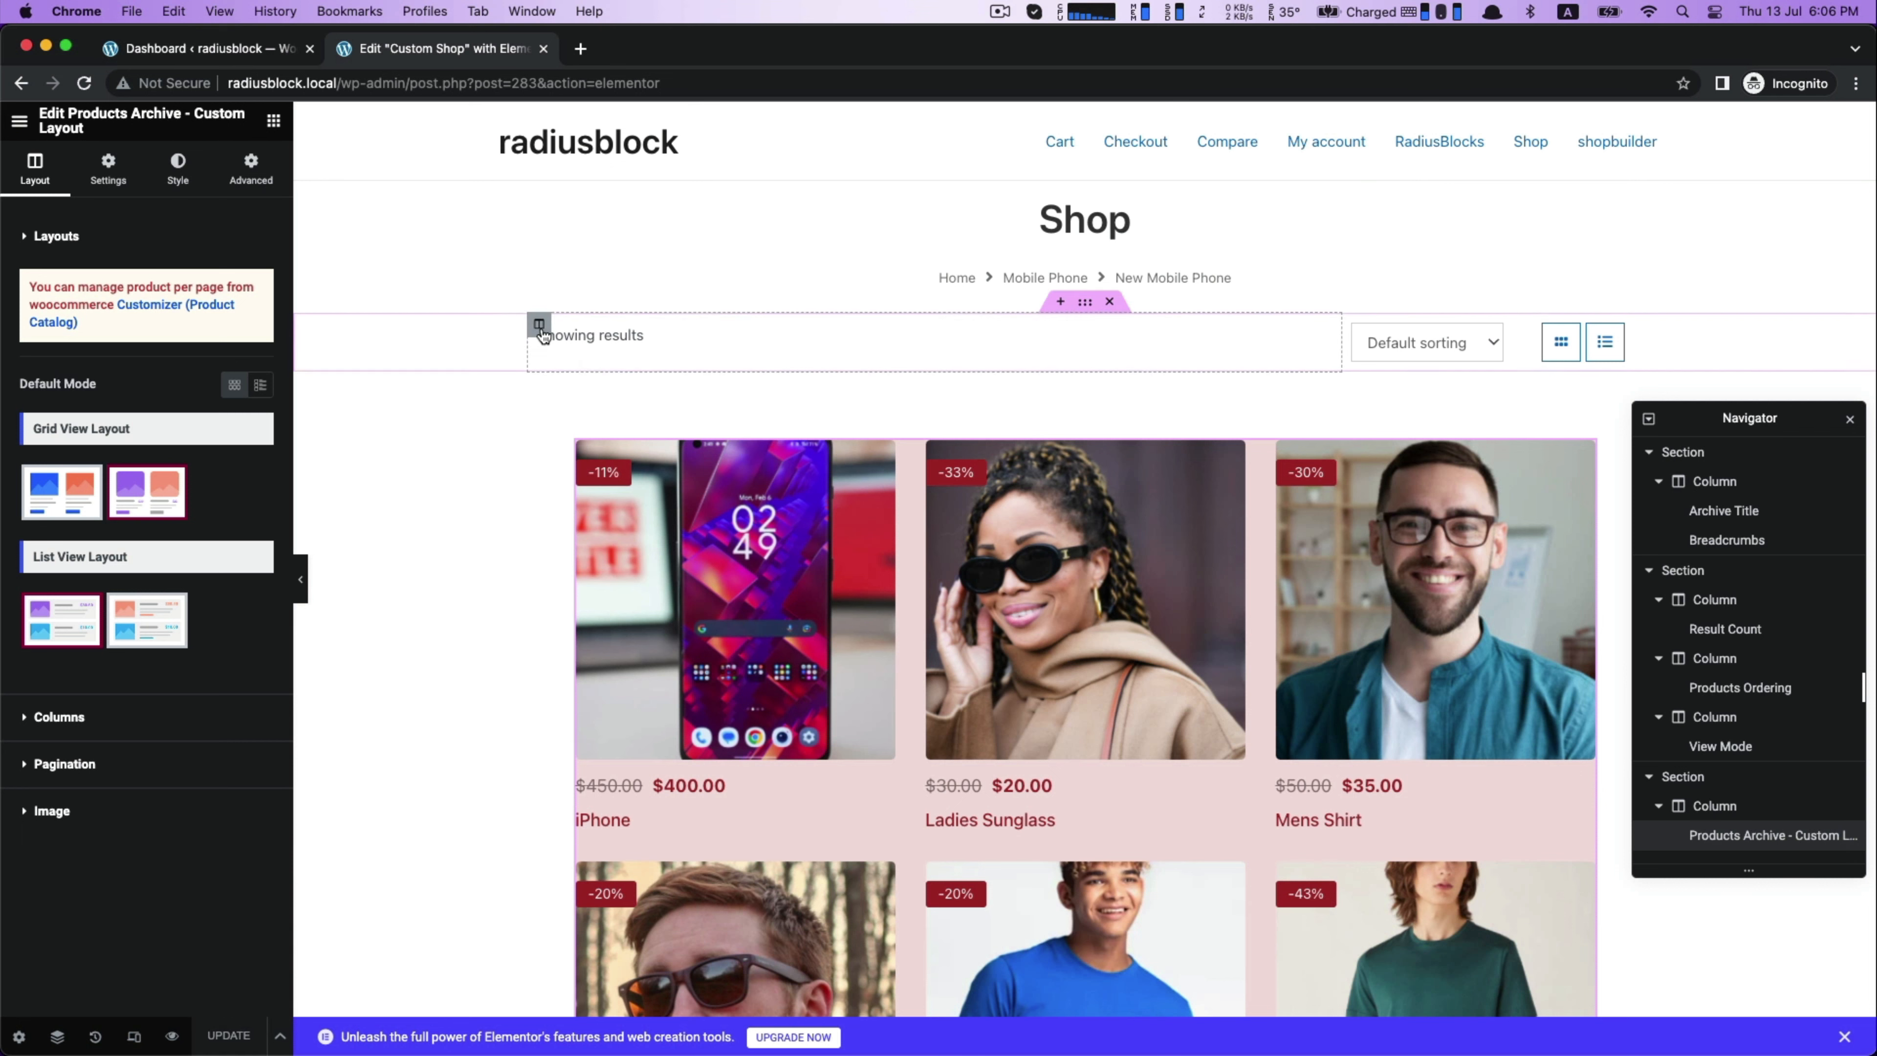
pyautogui.click(1534, 144)
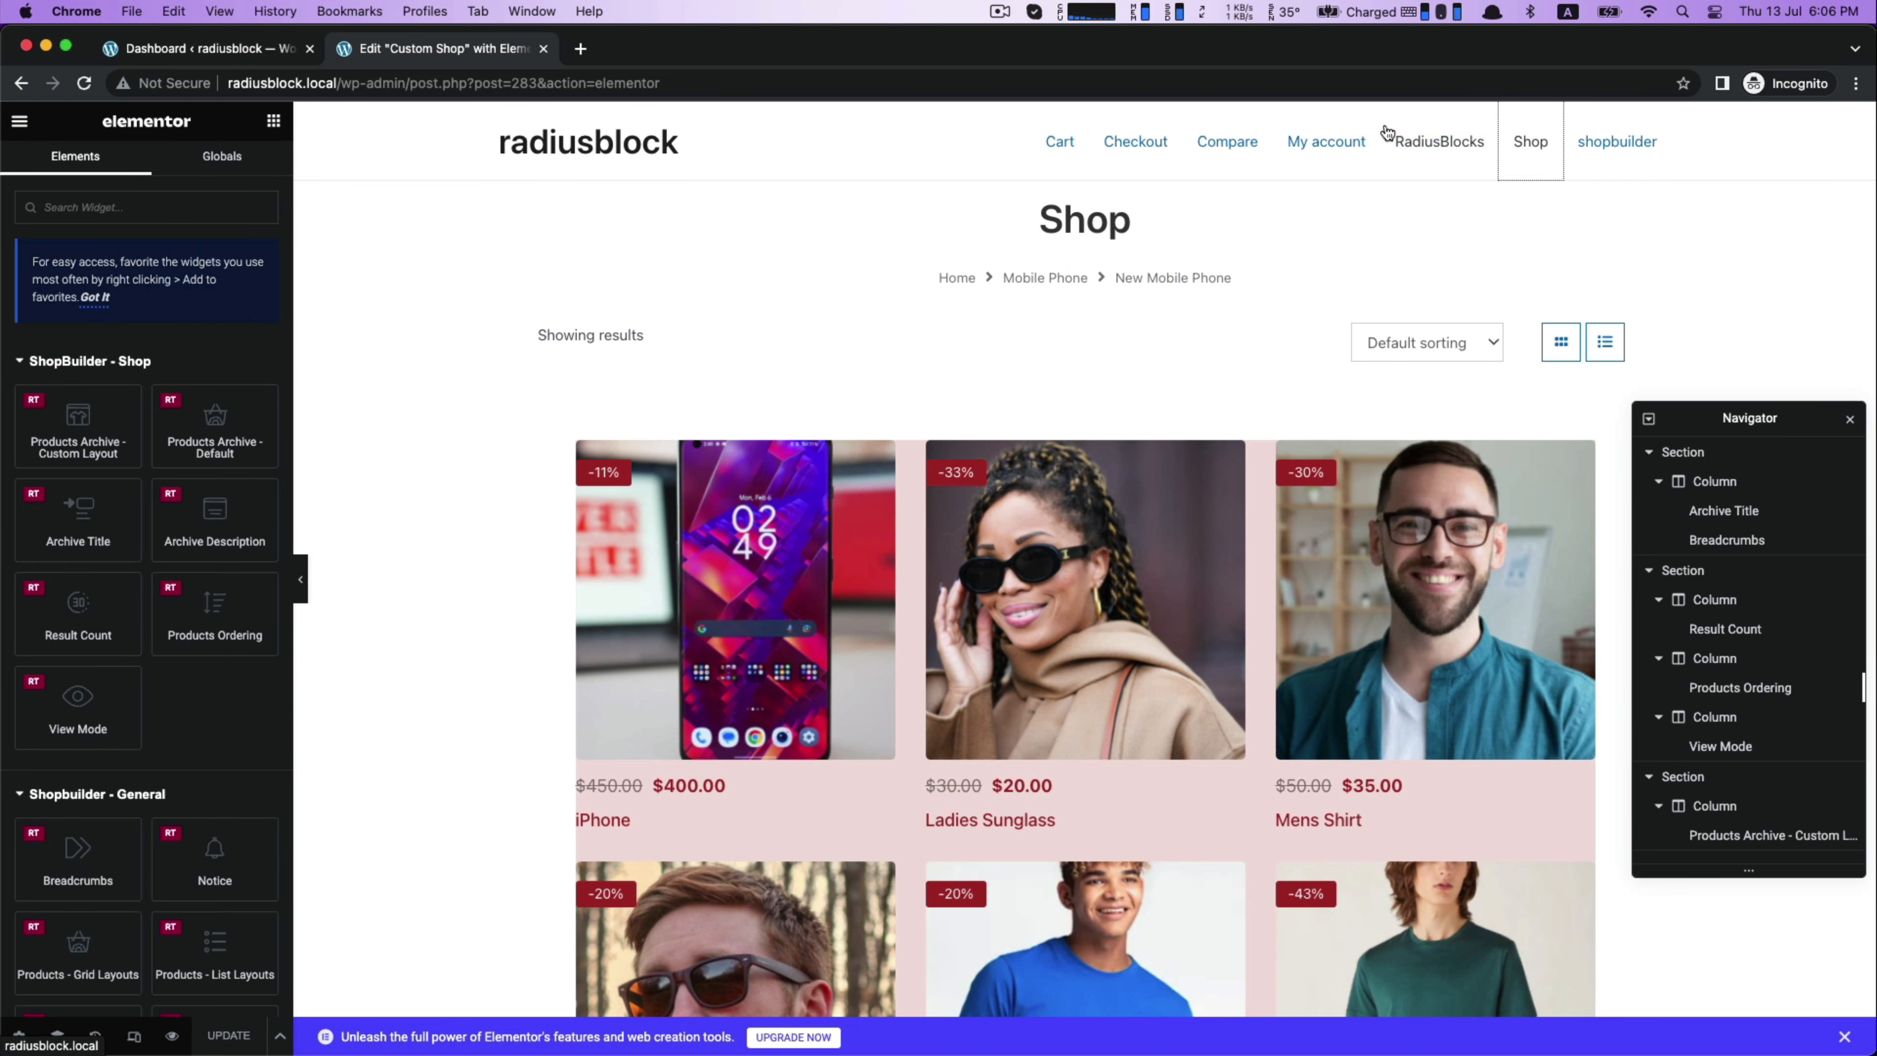
pyautogui.rightClick(1522, 141)
pyautogui.click(1545, 148)
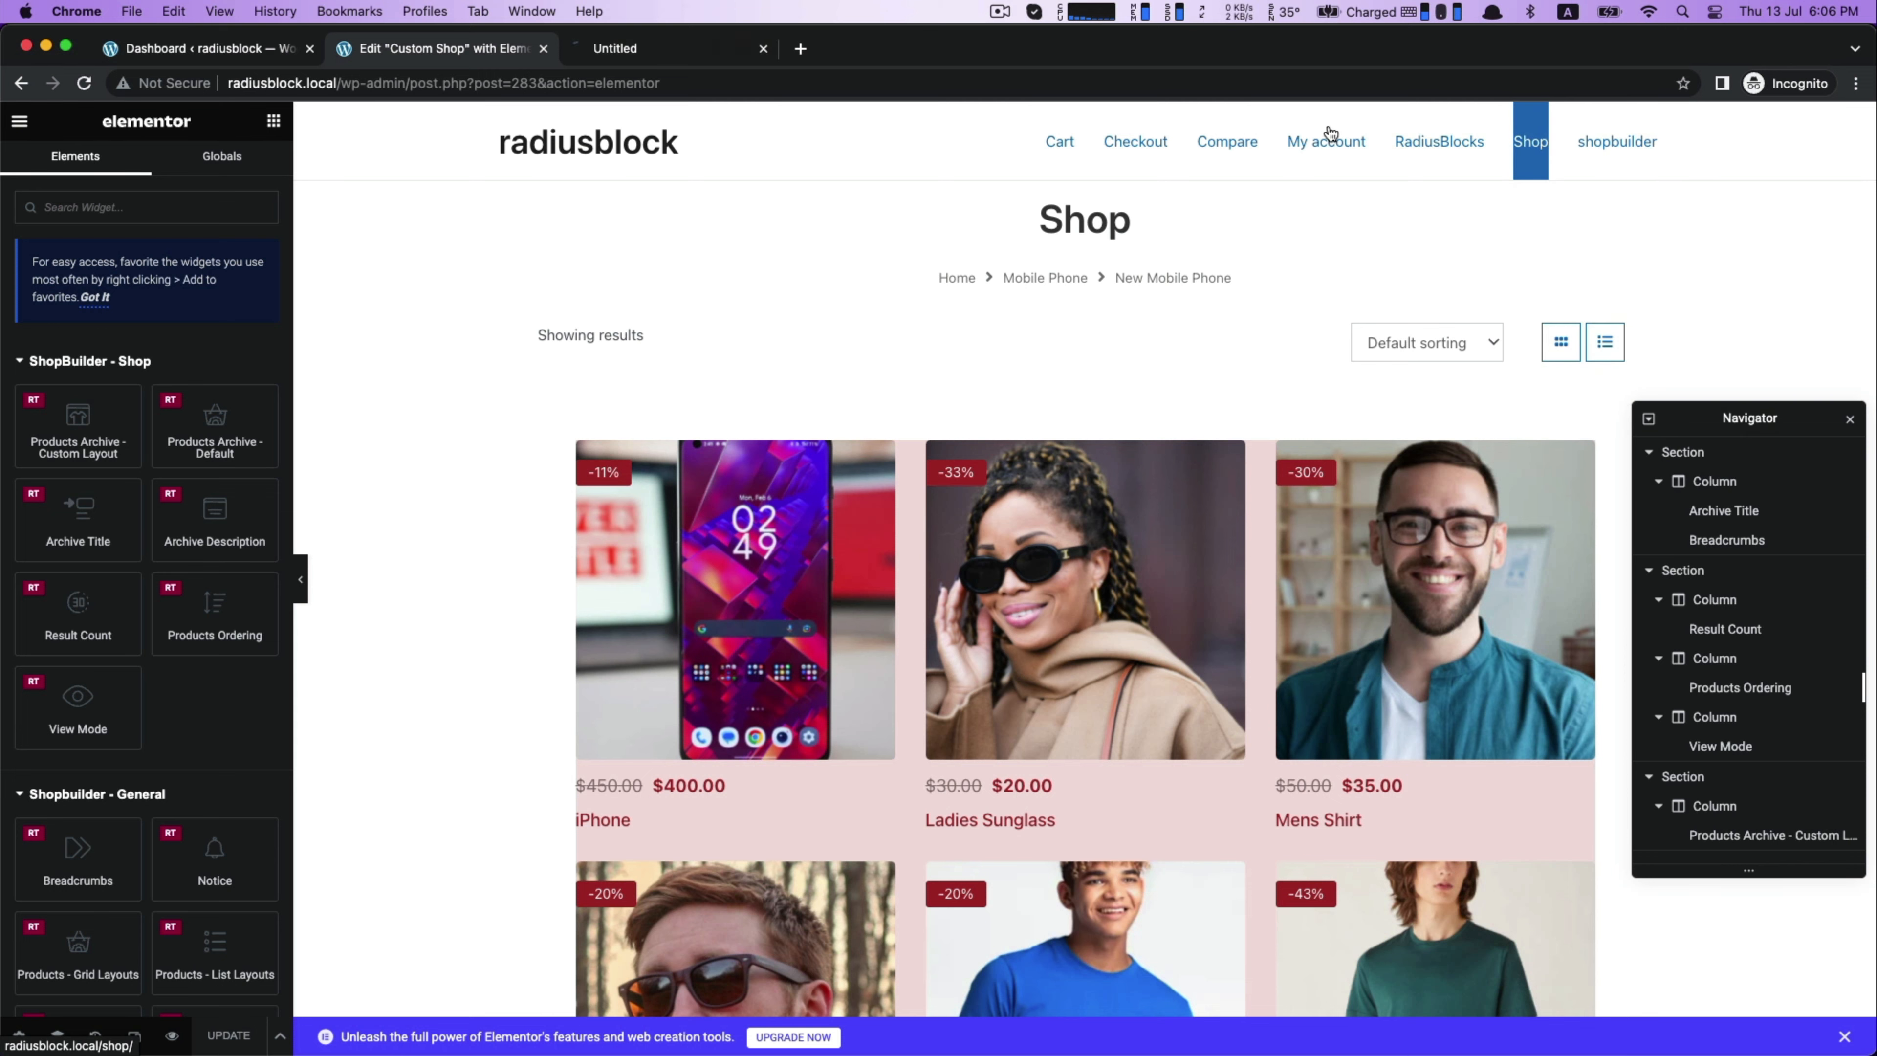
pyautogui.click(669, 50)
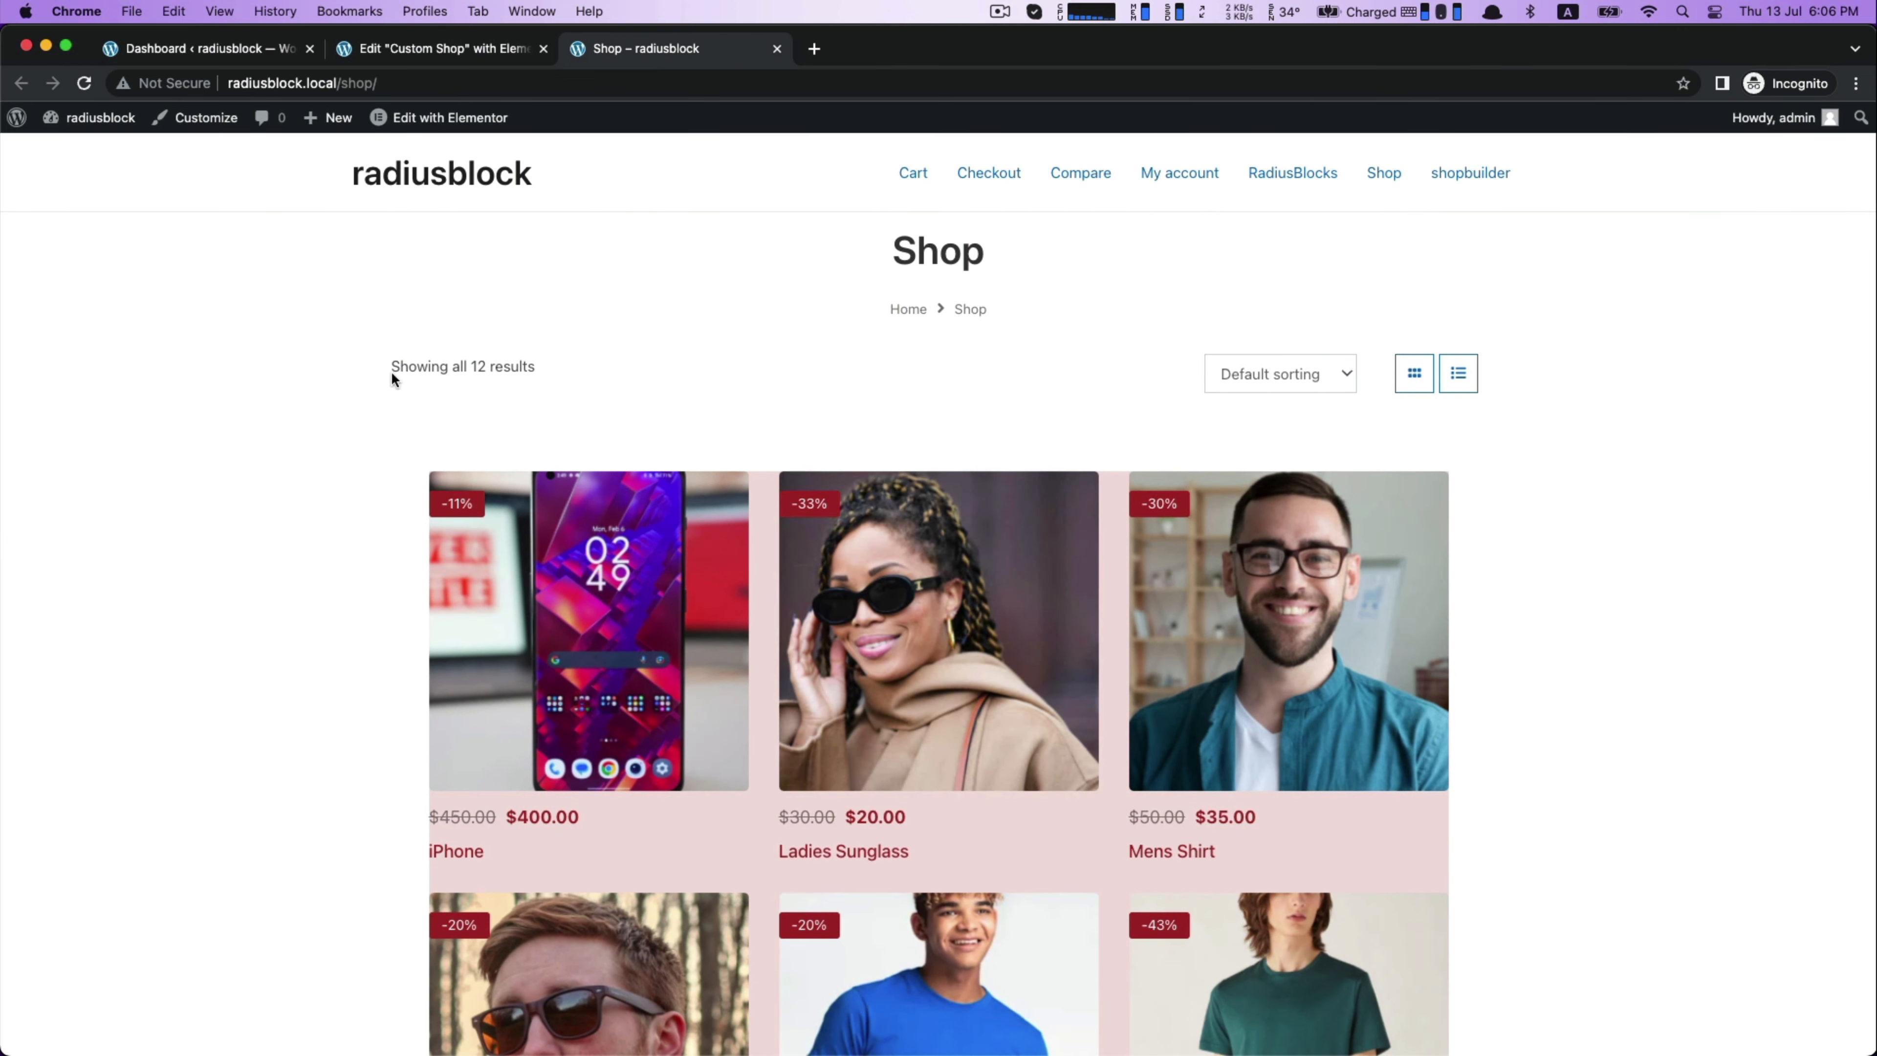
# Check the live shop page's result count, sorting by latest and by default, and its list and grid views.
pyautogui.moveTo(392, 367); pyautogui.dragTo(1123, 369)
pyautogui.click(940, 311)
pyautogui.click(1300, 374)
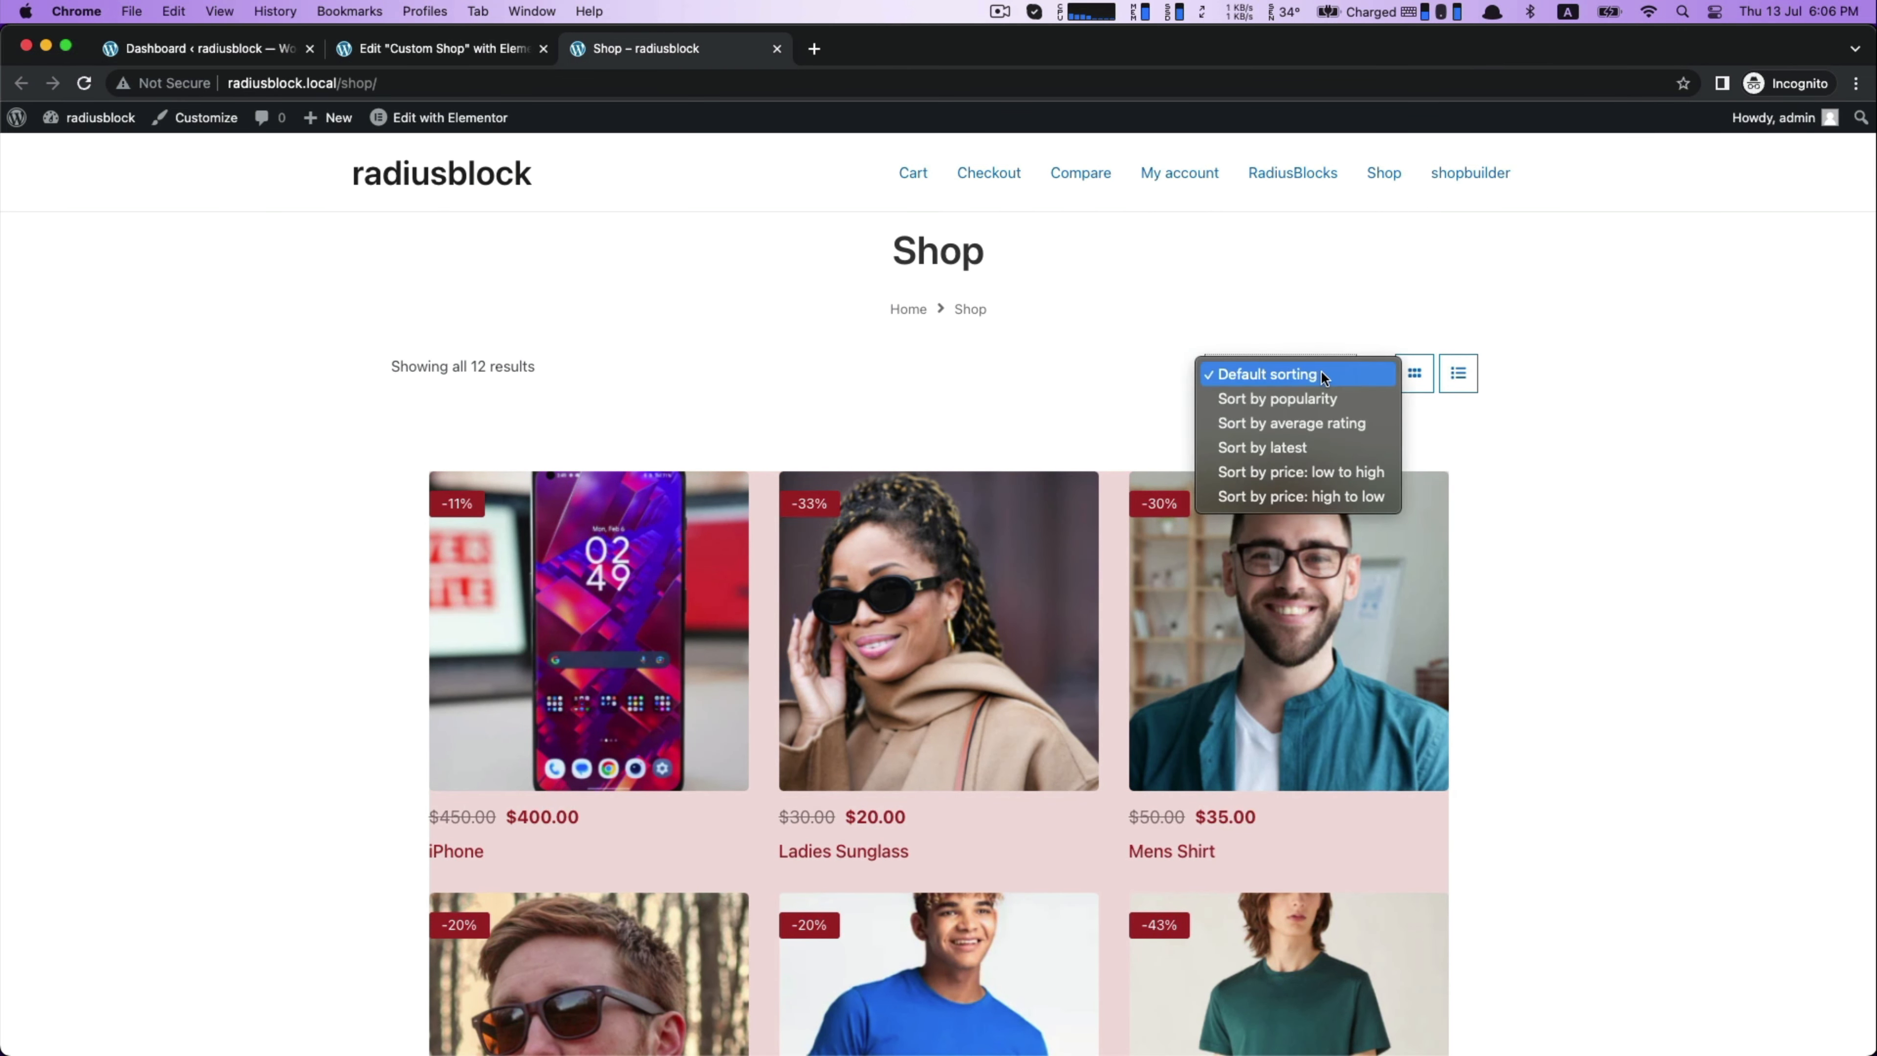
pyautogui.click(1277, 444)
pyautogui.click(1277, 392)
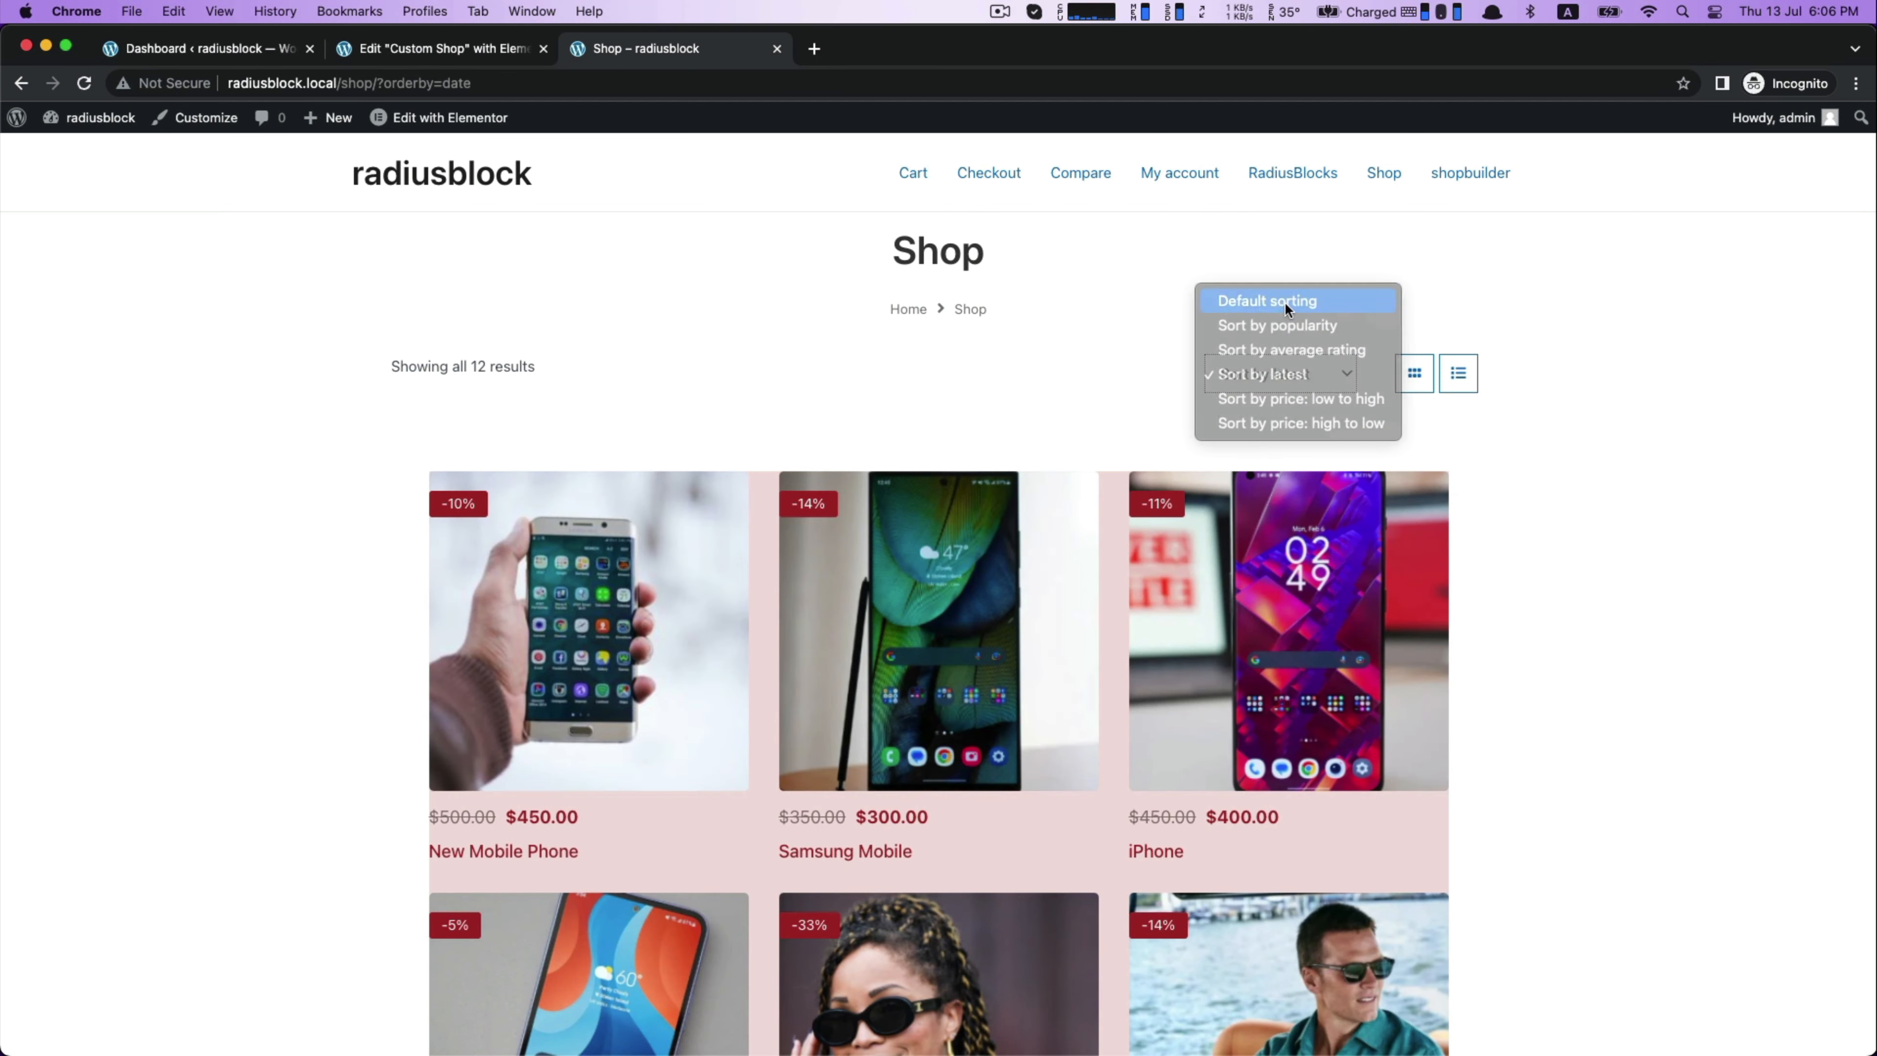
pyautogui.click(1285, 299)
pyautogui.click(1459, 375)
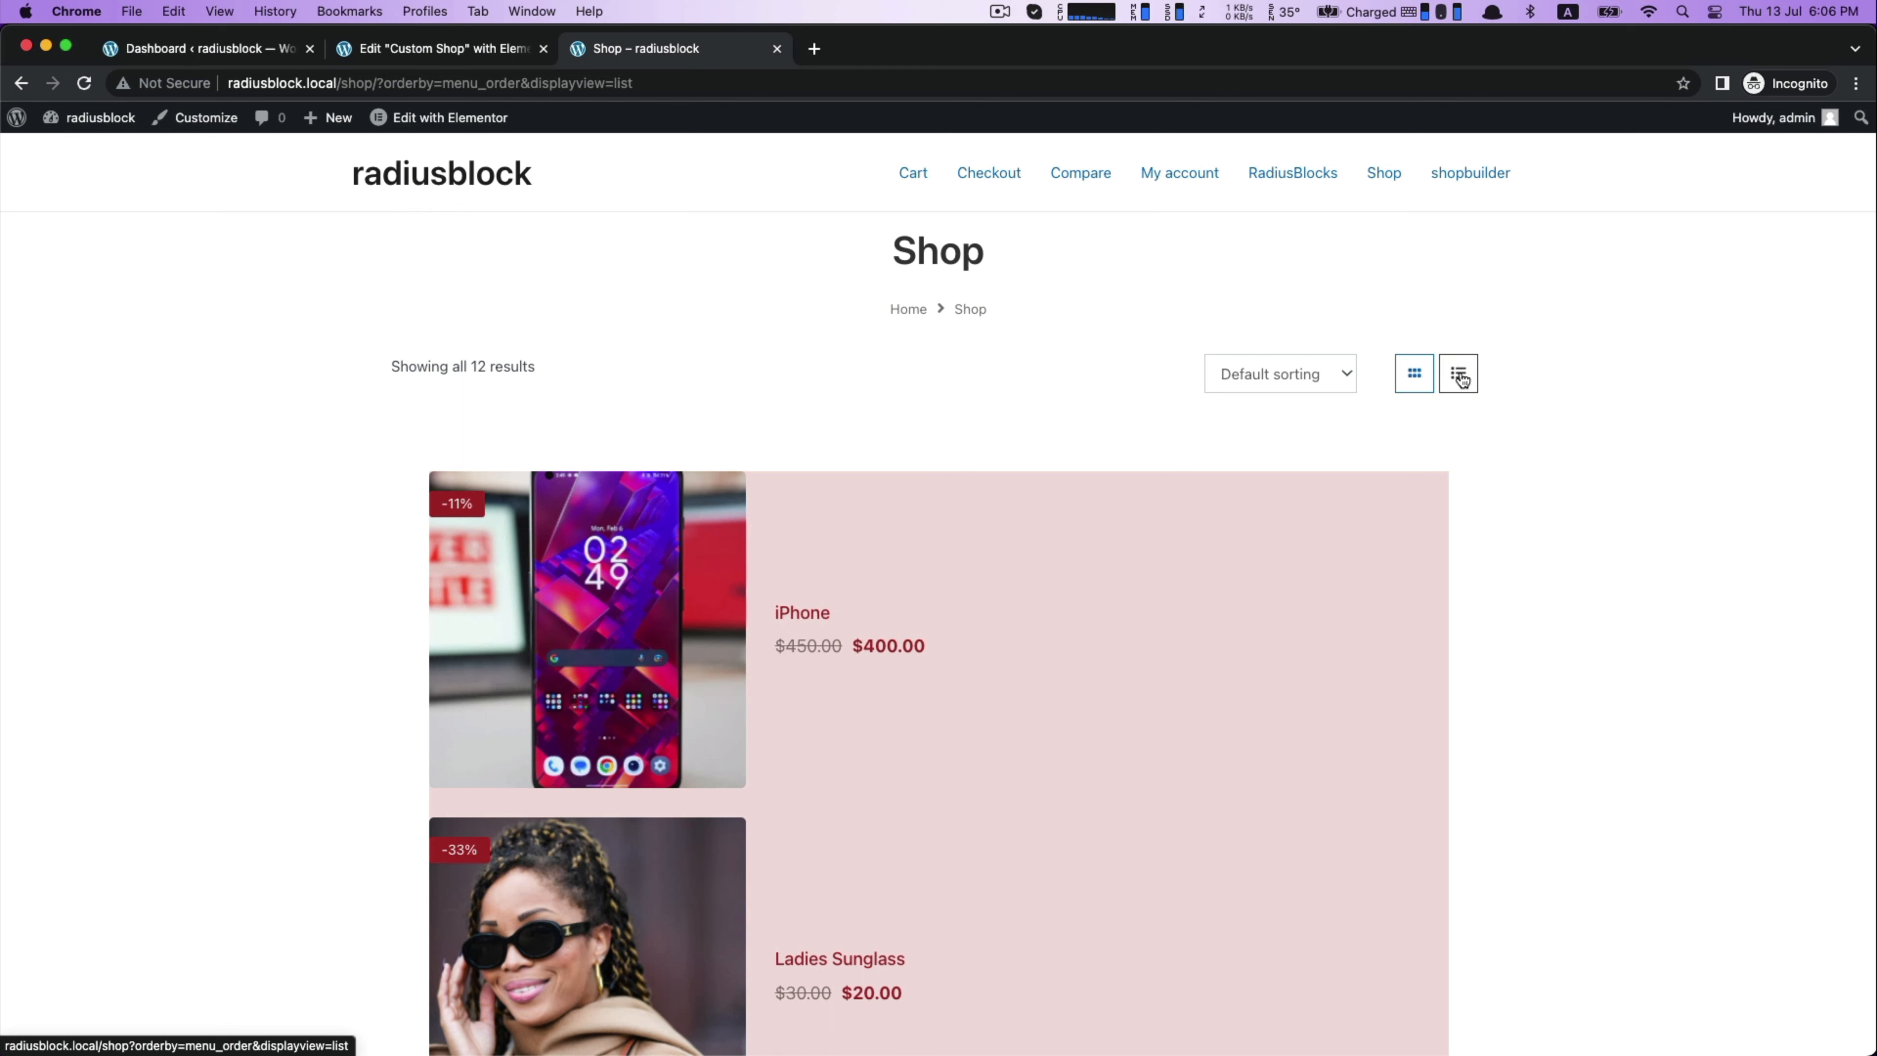
pyautogui.click(1424, 375)
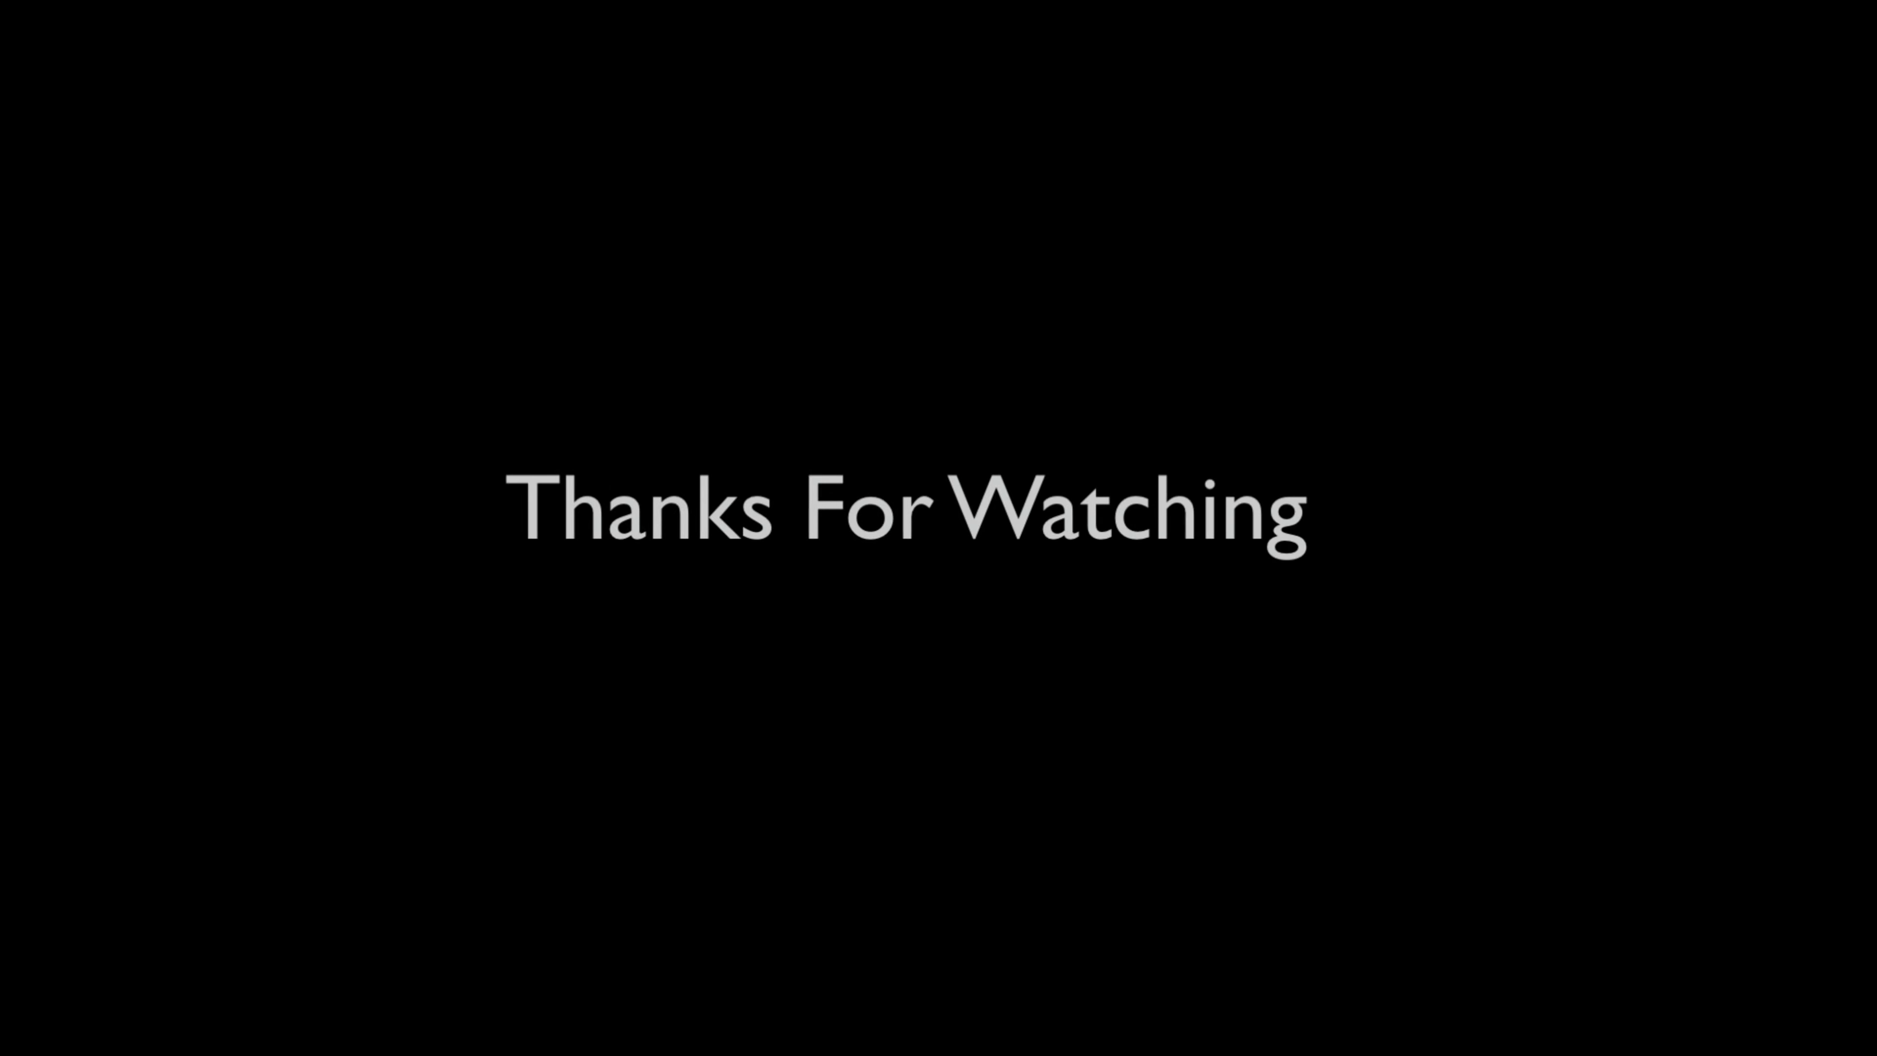